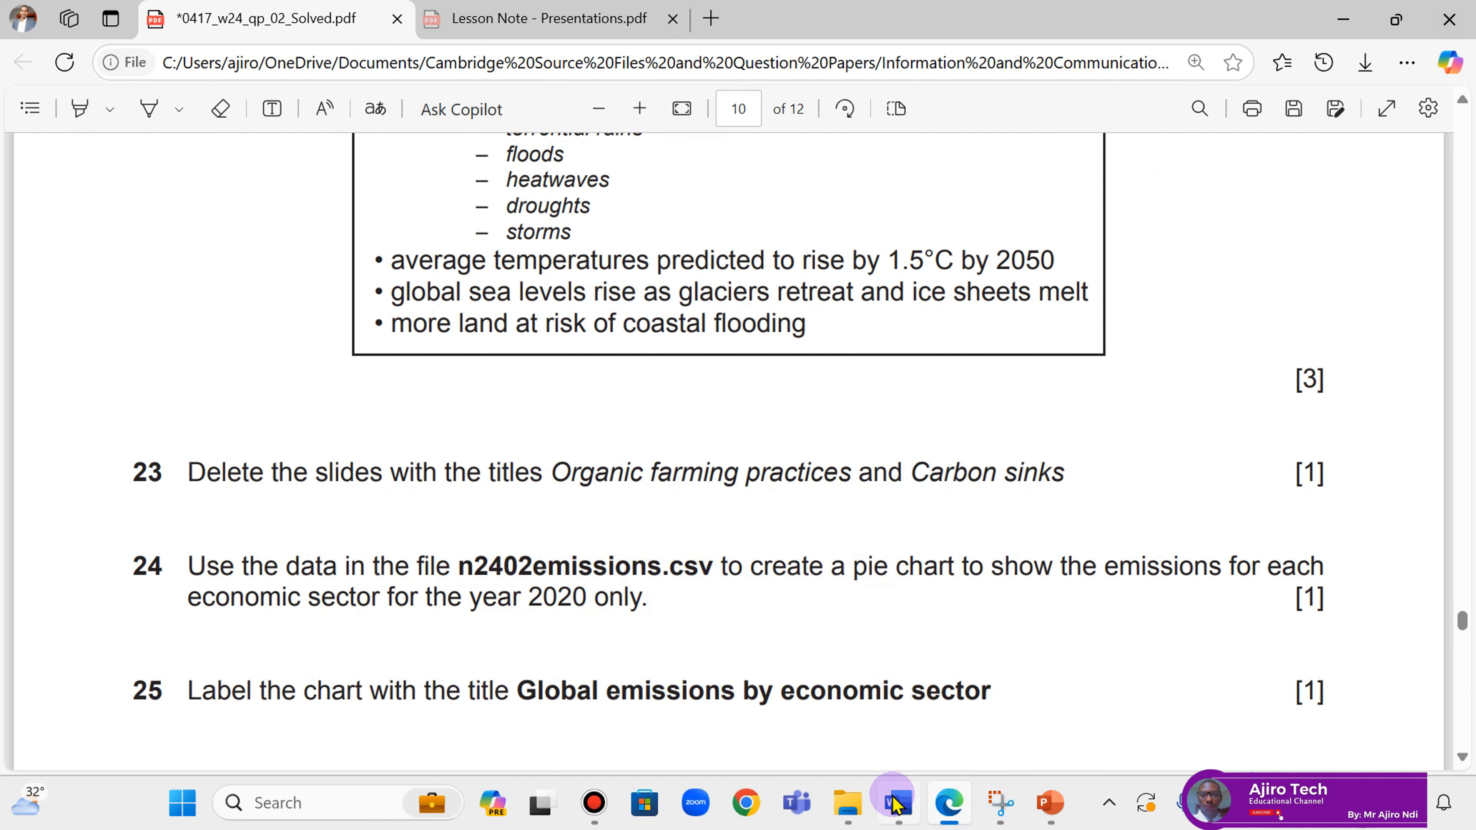
Step: Open n2402emissions.csv from the November 2024 confidential source files folder
left_click(848, 802)
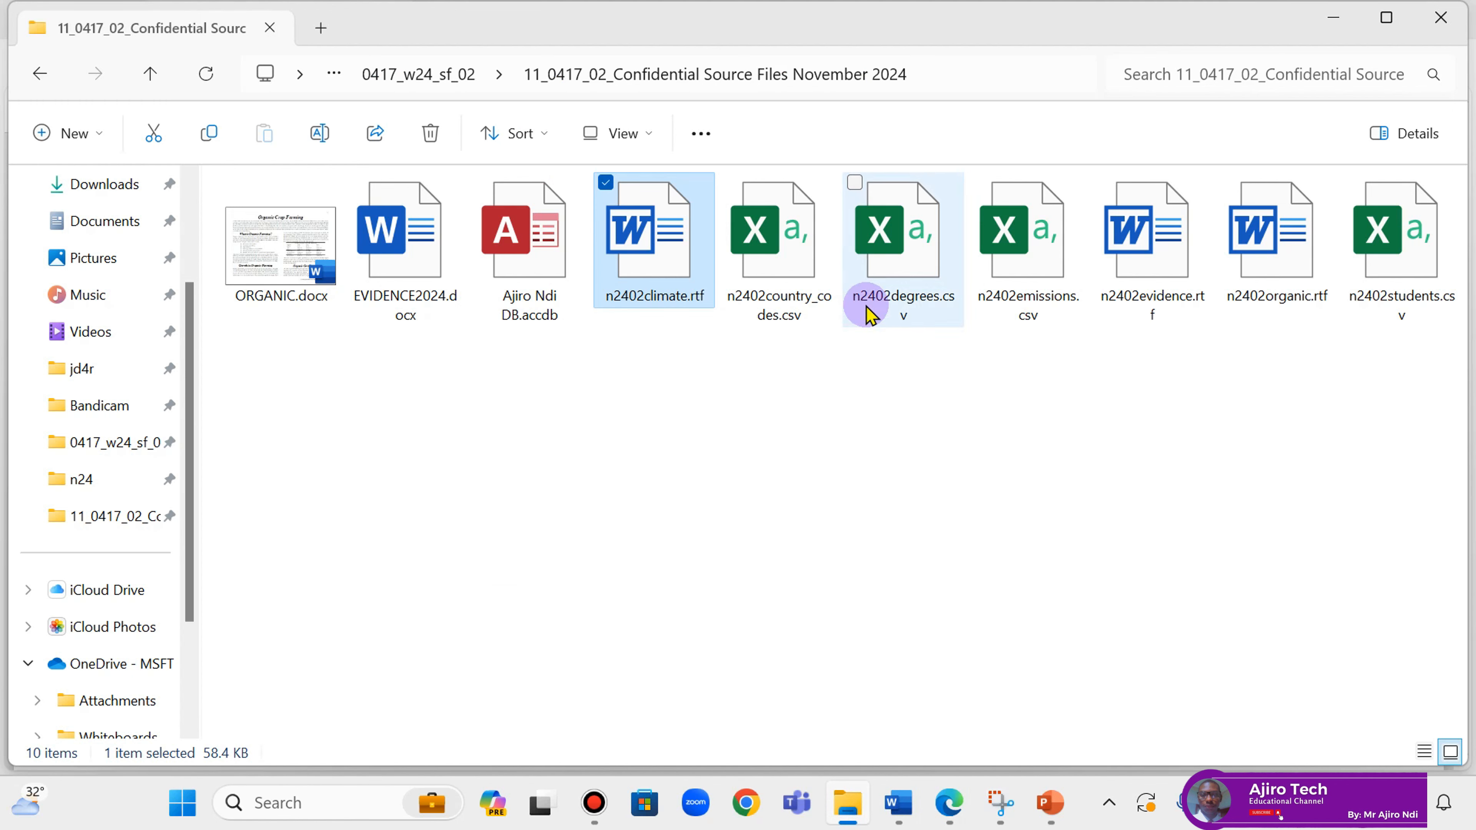
left_click(1019, 287)
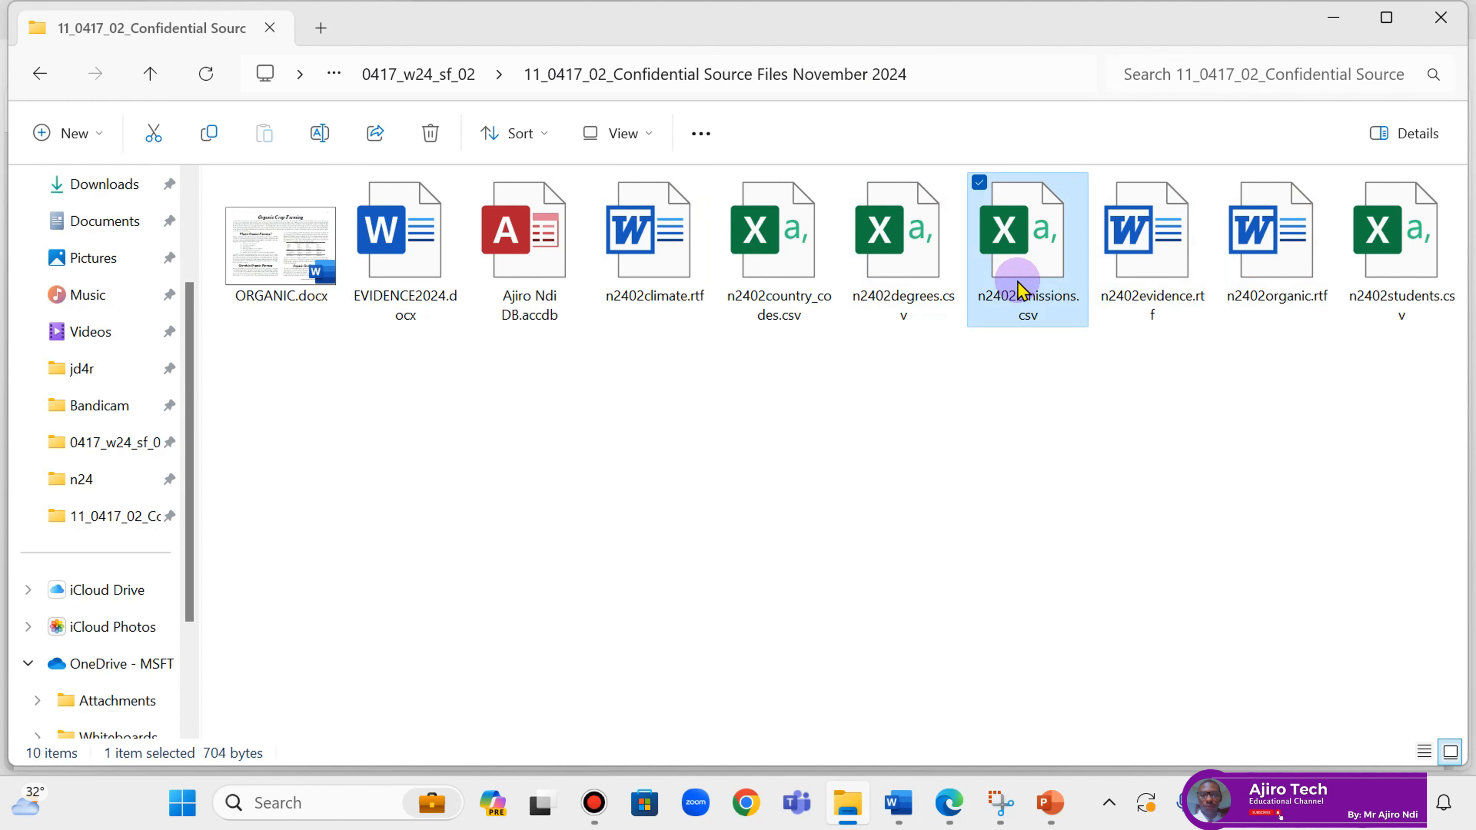
double_click(1019, 288)
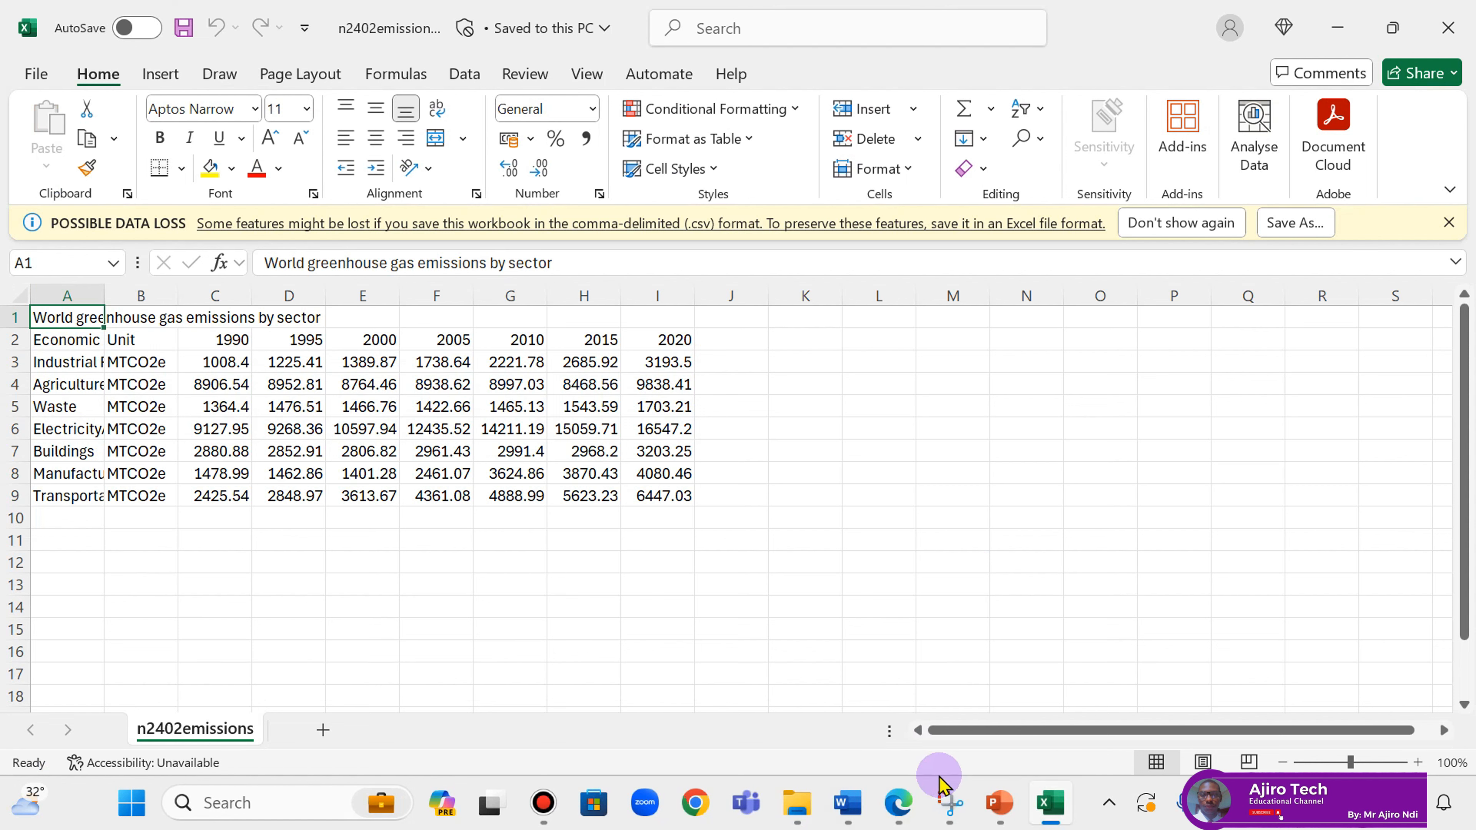
Step: Check question 24 in the question paper, and autofit all column widths of the emissions sheet to their contents
mouse_move(938, 784)
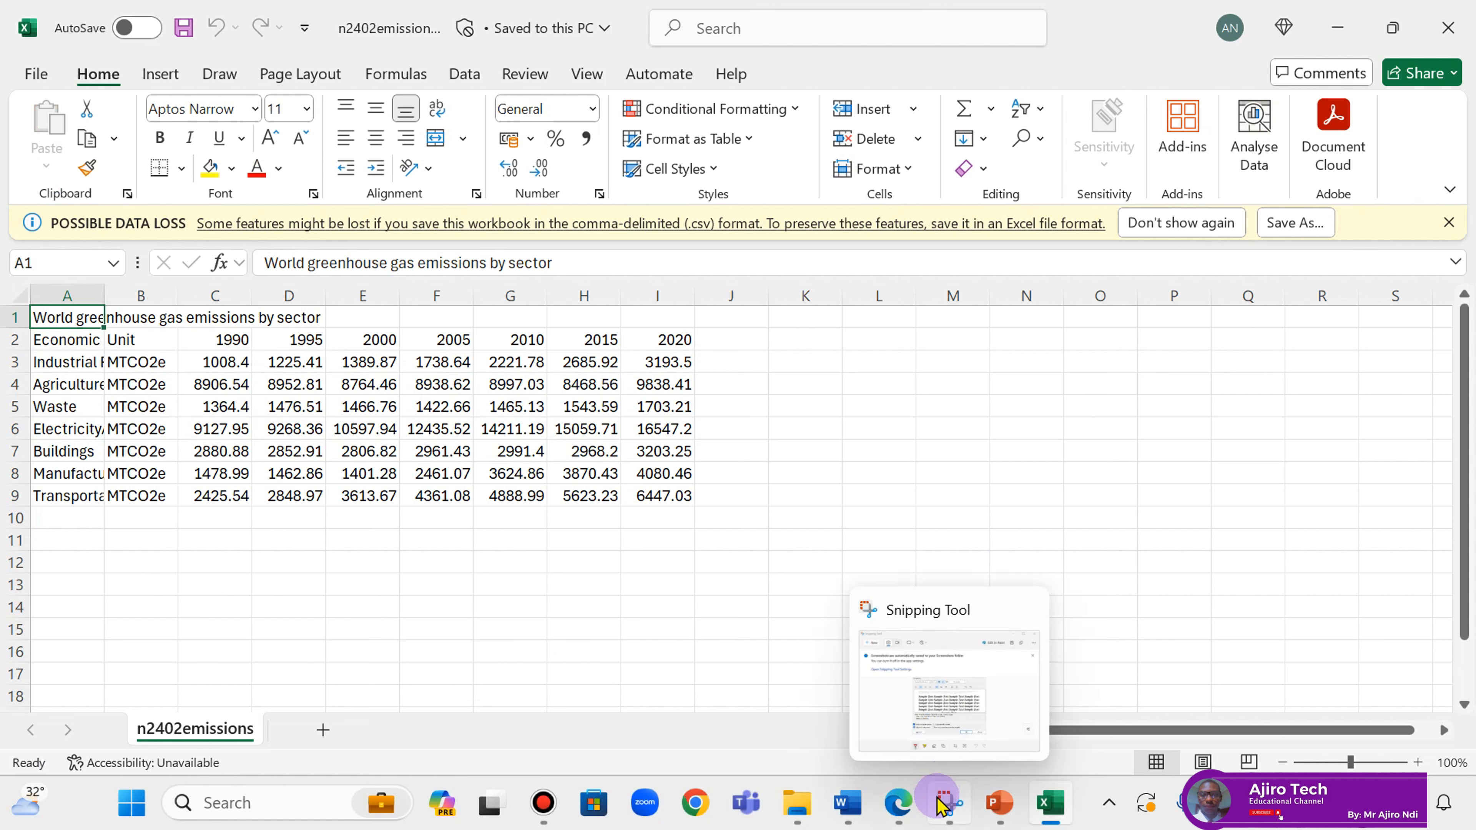
left_click(898, 805)
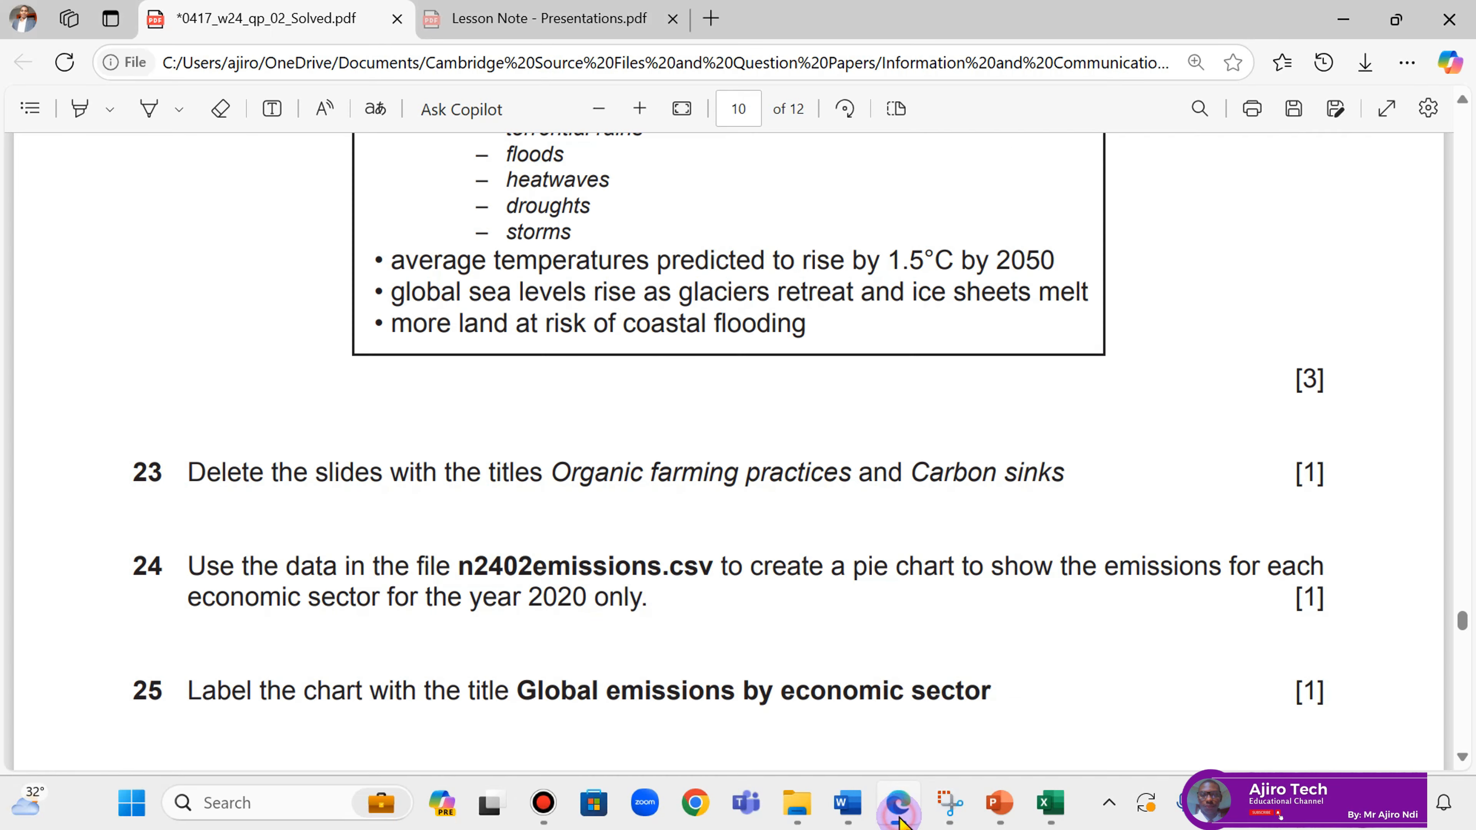
key("alt+Tab")
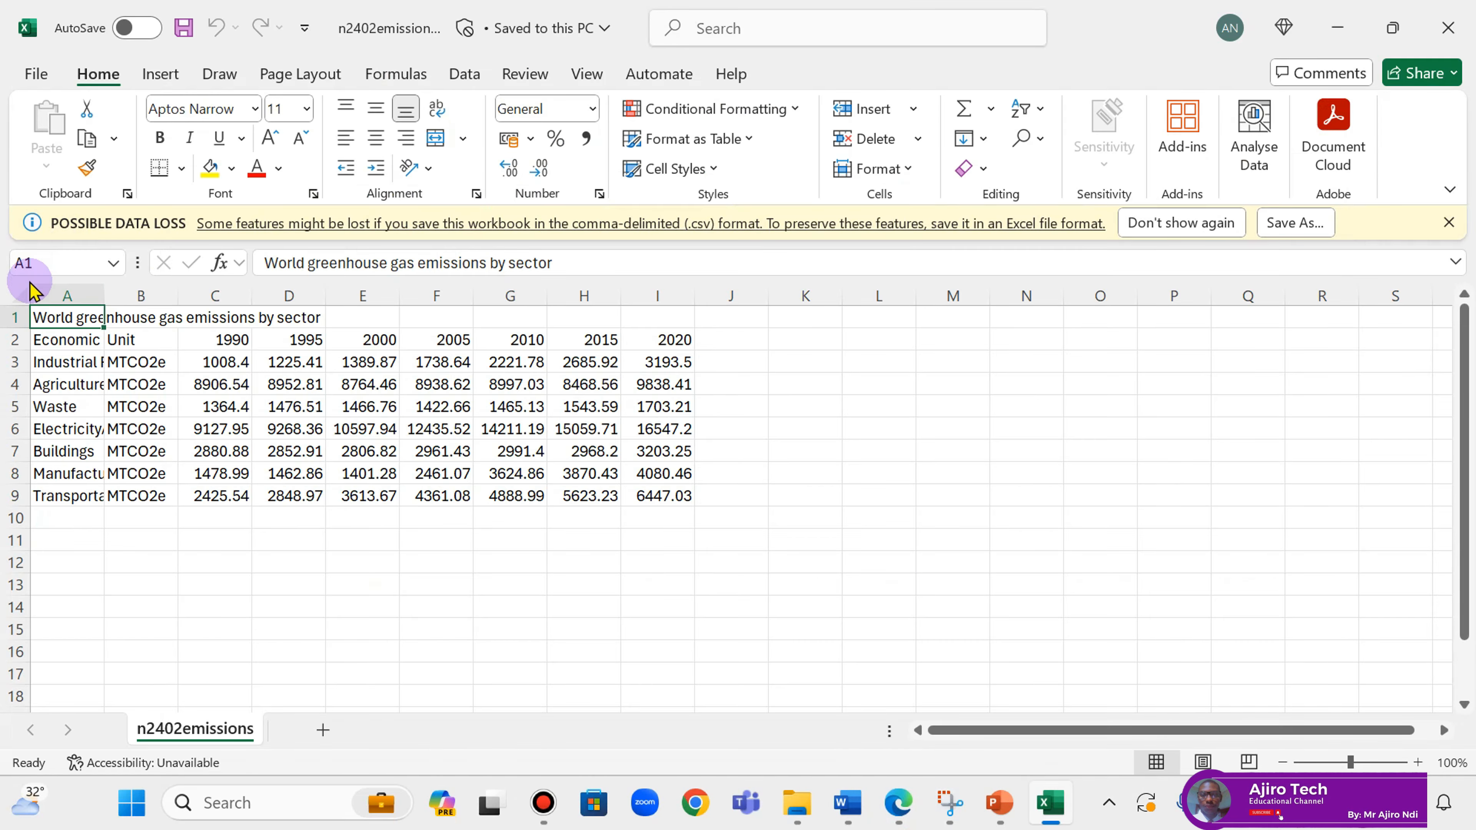
left_click(17, 298)
double_click(102, 294)
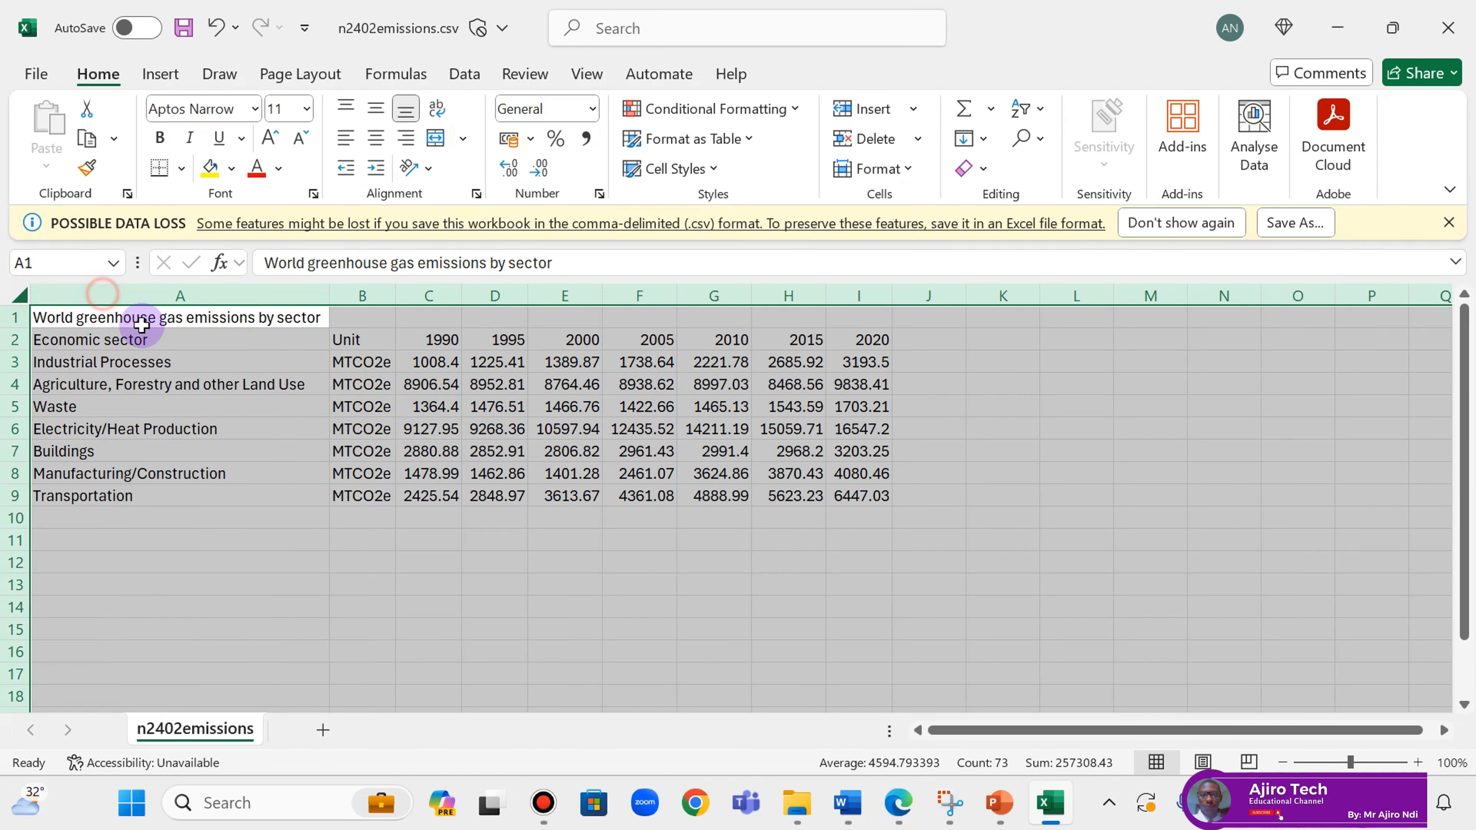
left_click(114, 468)
Step: Save the emissions data as an Excel workbook named n2402emissions.xlsx in the same folder
left_click(35, 74)
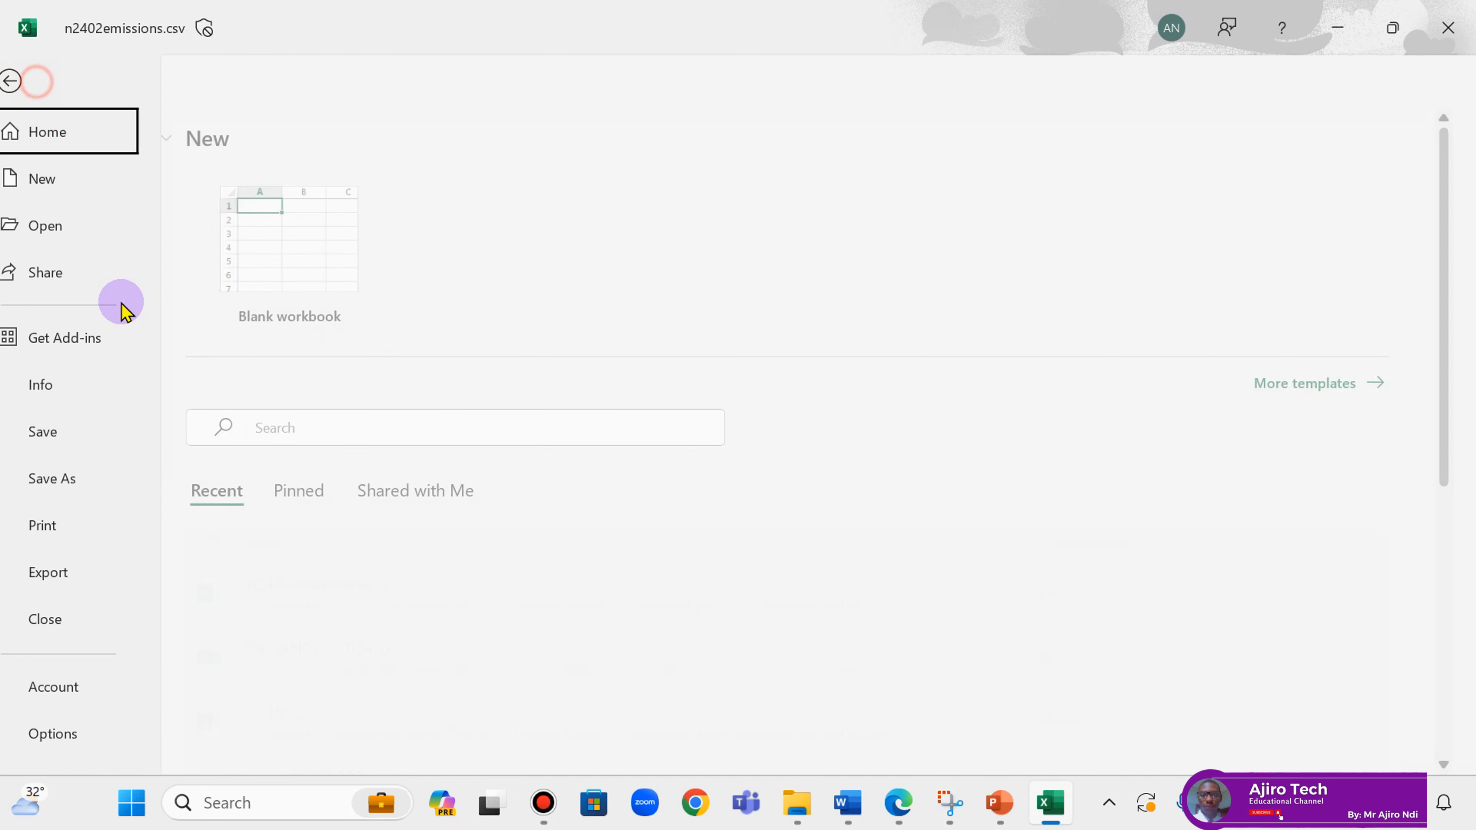
left_click(82, 479)
left_click(613, 204)
left_click(636, 232)
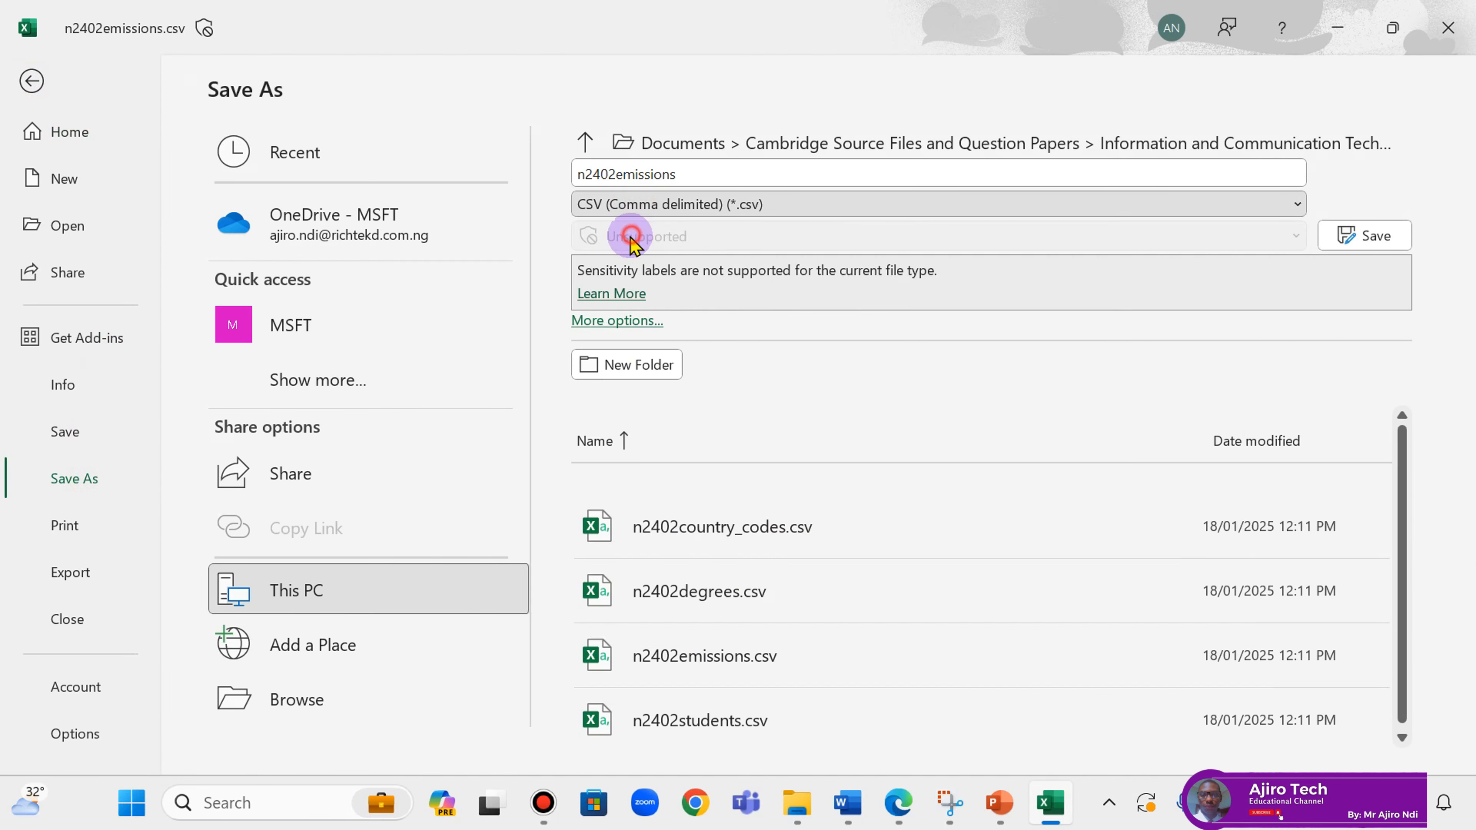
left_click(1347, 232)
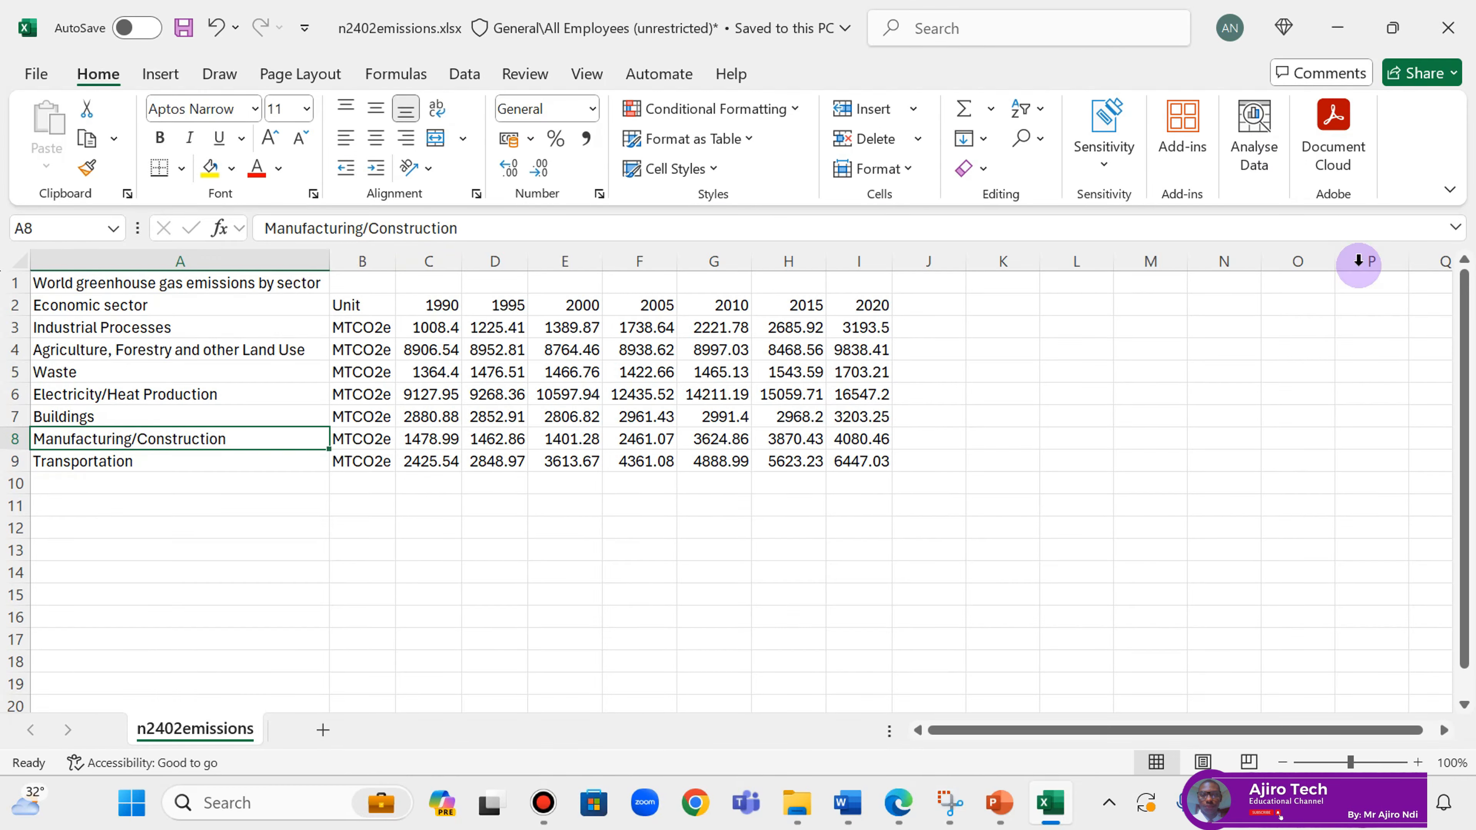
Step: Following question 24, insert a 2D pie chart of the 2020 emissions per economic sector from A3:A9 and I3:I9
left_click(901, 814)
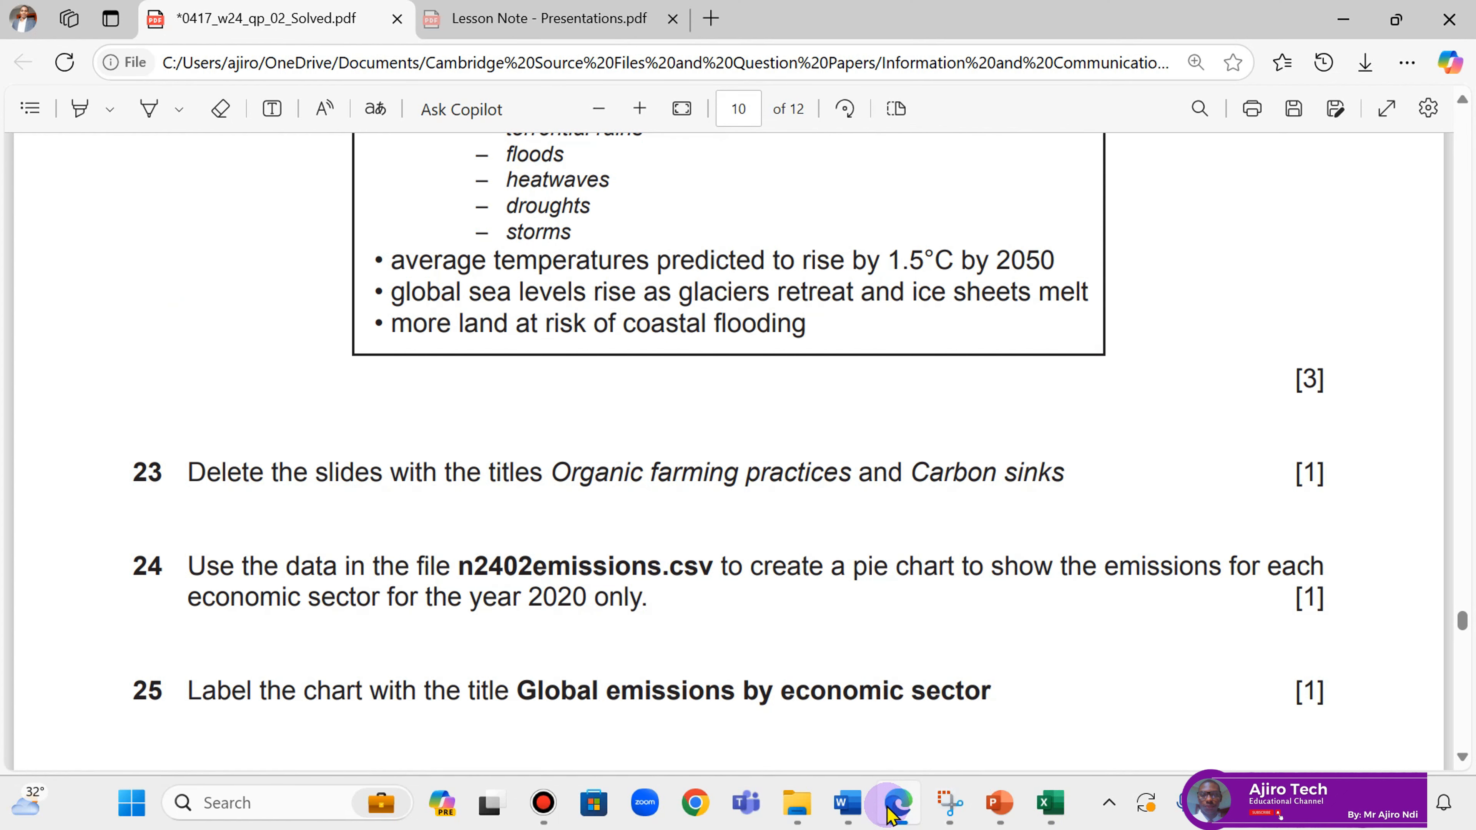
left_click(889, 814)
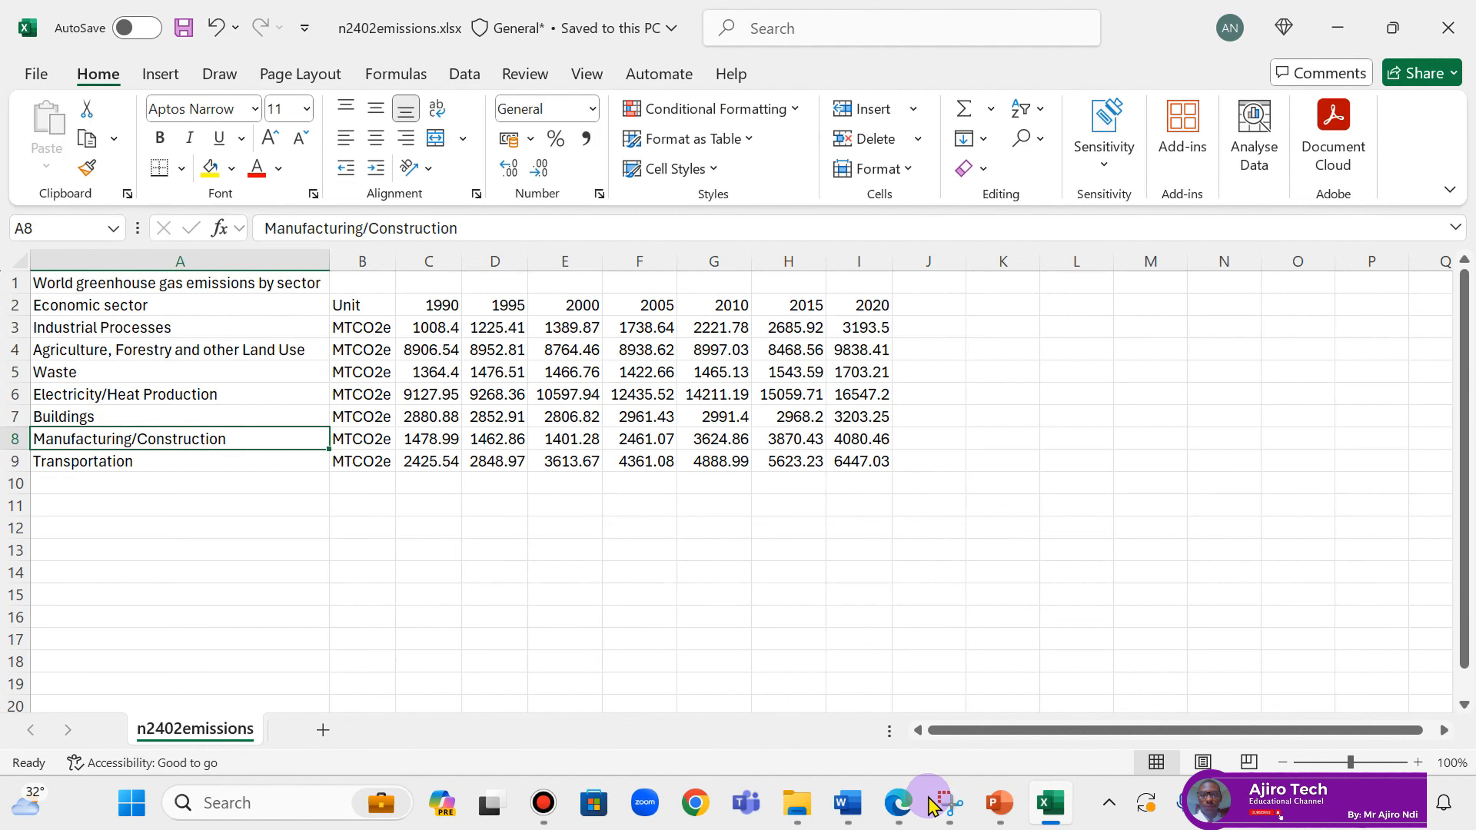
left_click(897, 811)
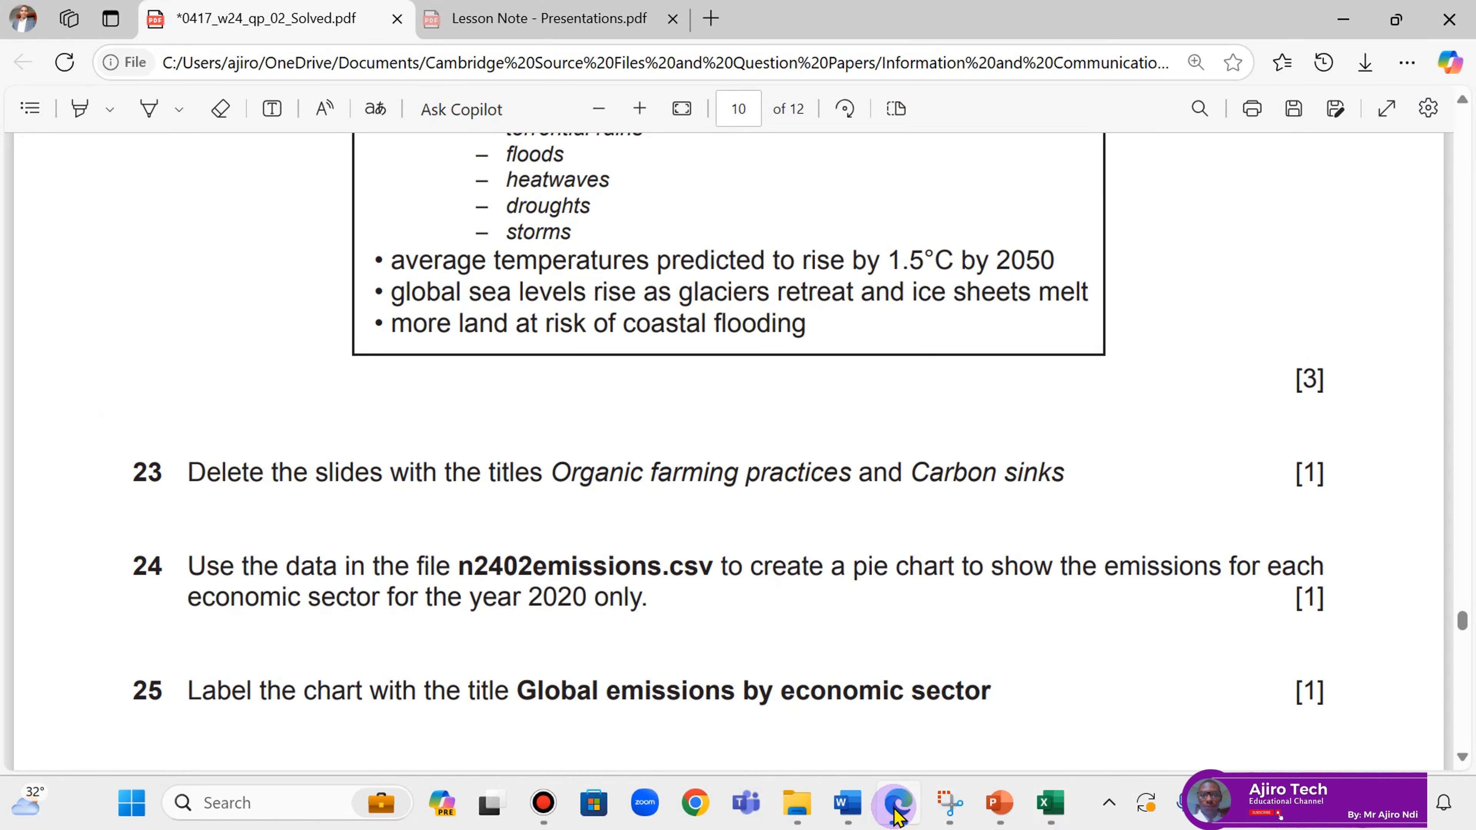
left_click(896, 814)
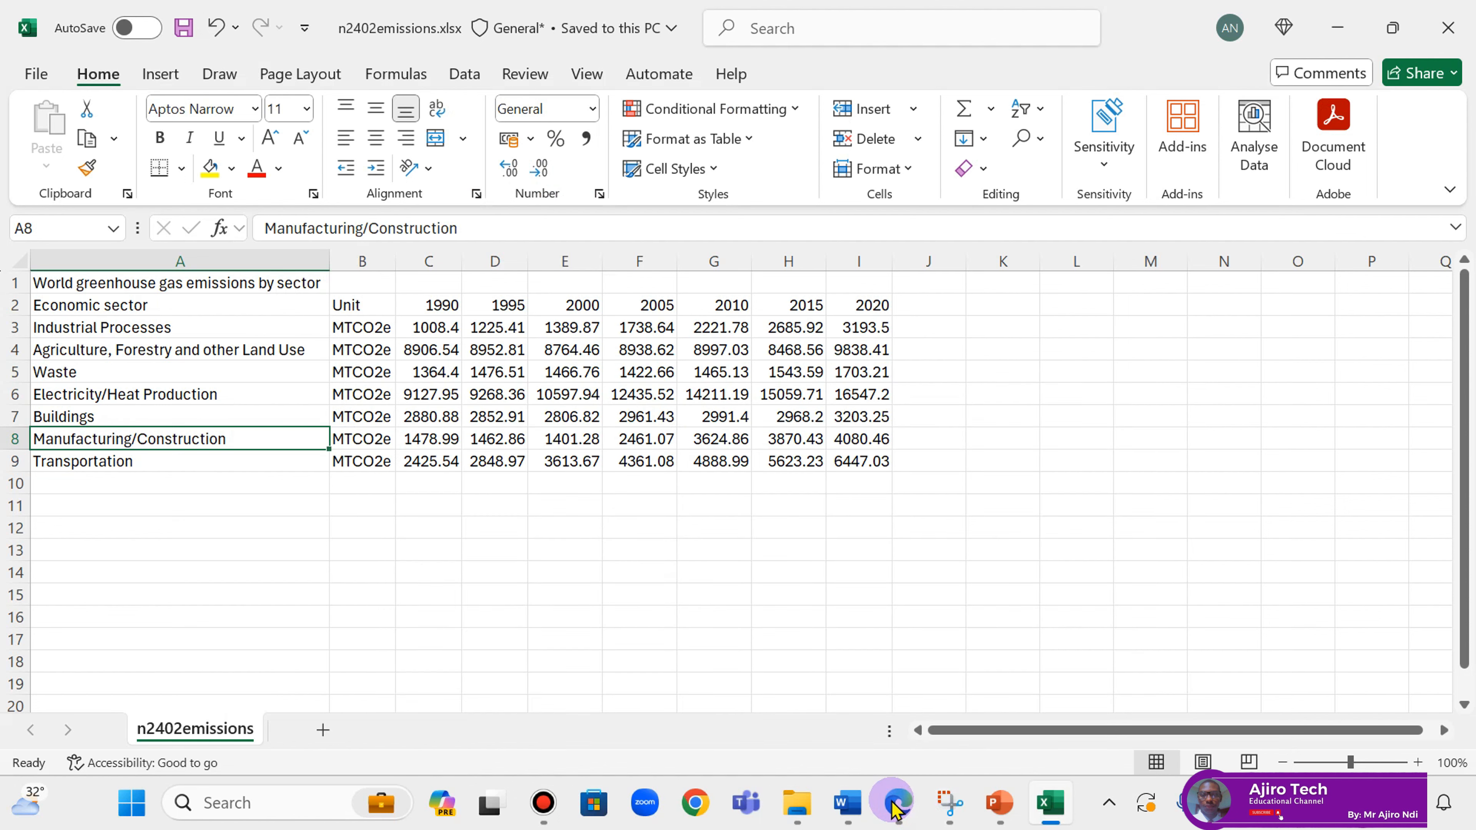
left_click(897, 811)
left_click(897, 811)
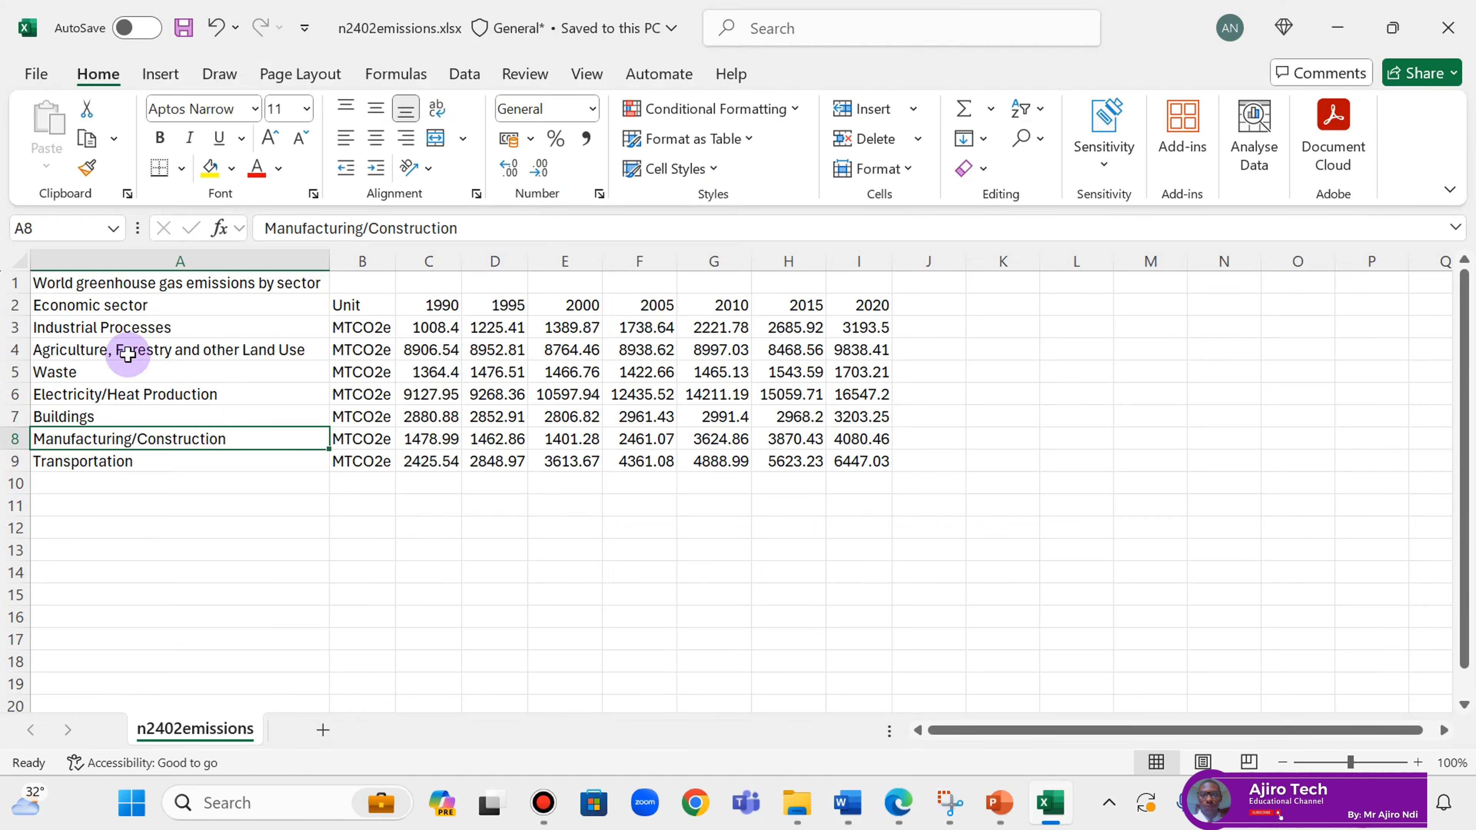
left_click_drag(125, 333, 129, 461)
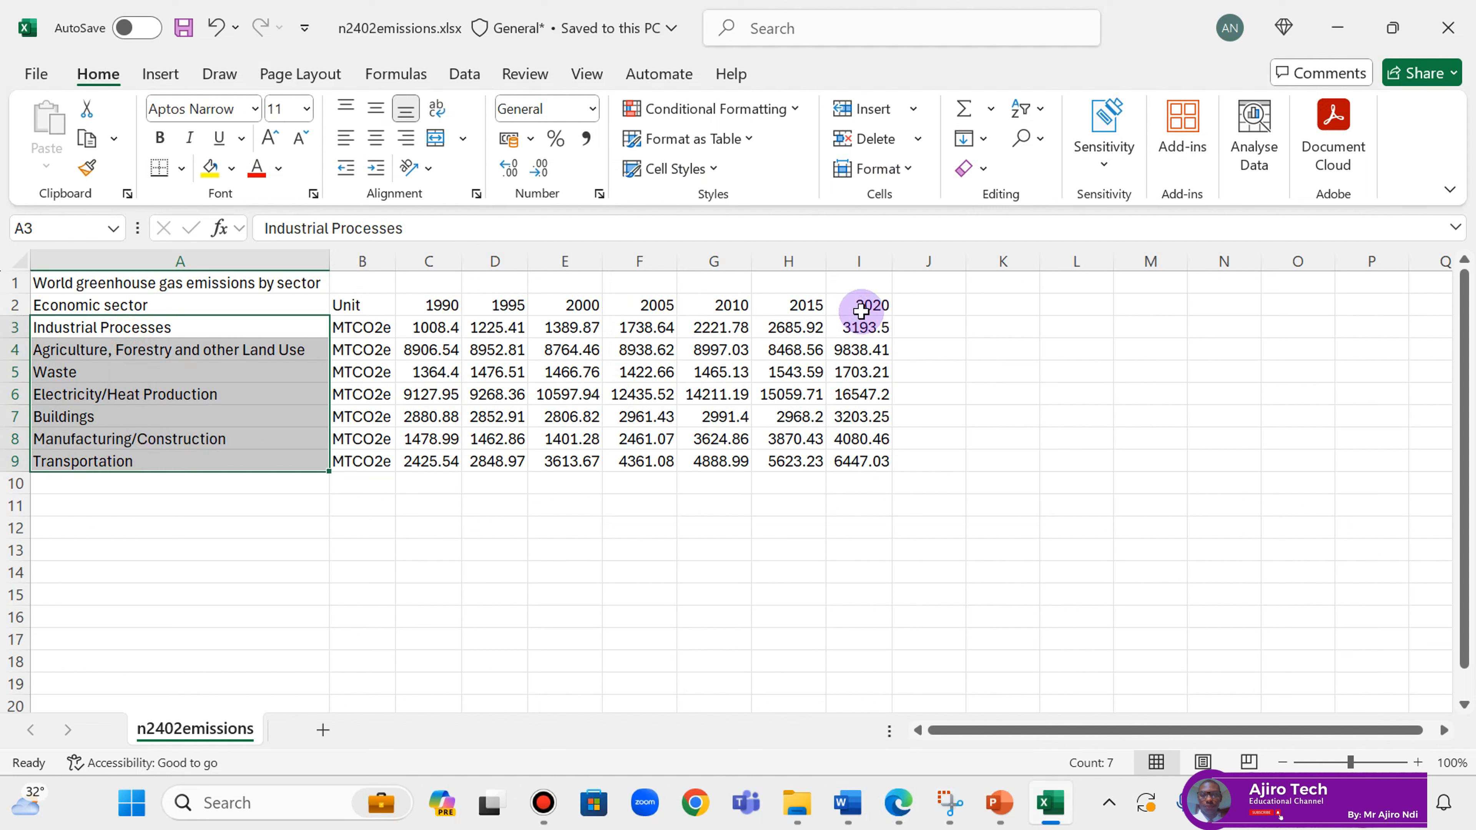
left_click_drag(861, 328, 862, 463)
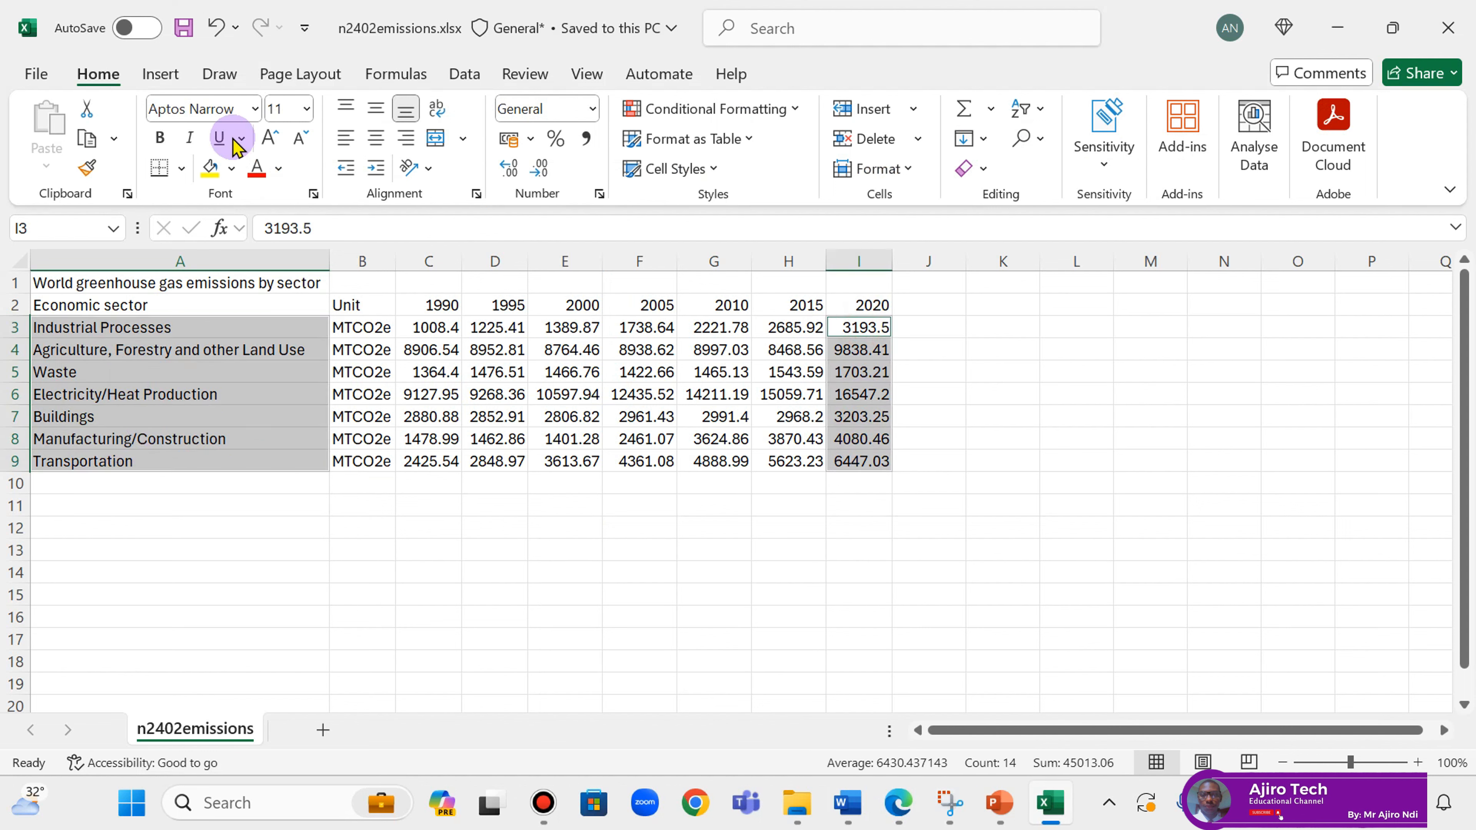
left_click(163, 84)
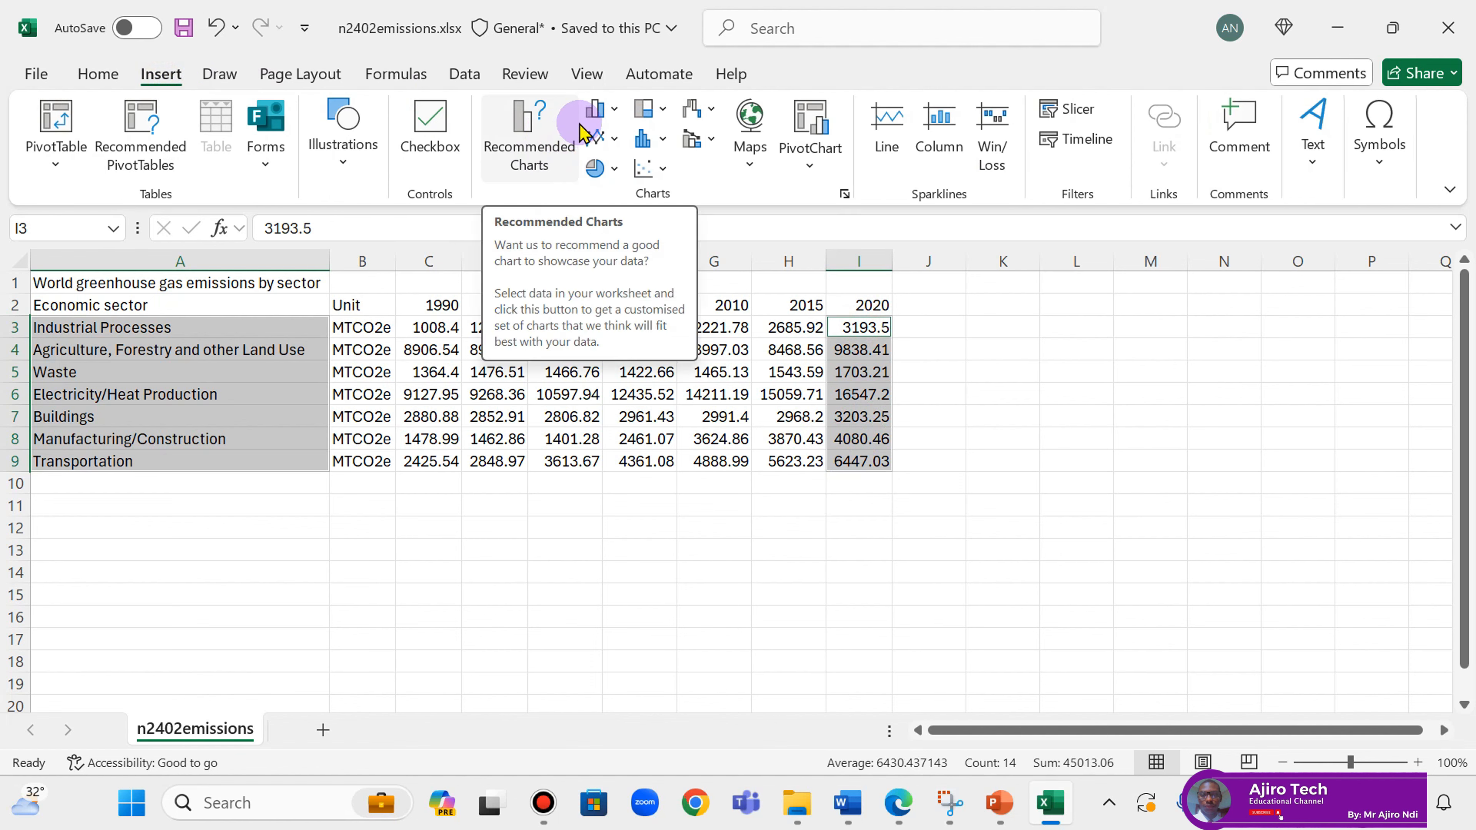
left_click(606, 169)
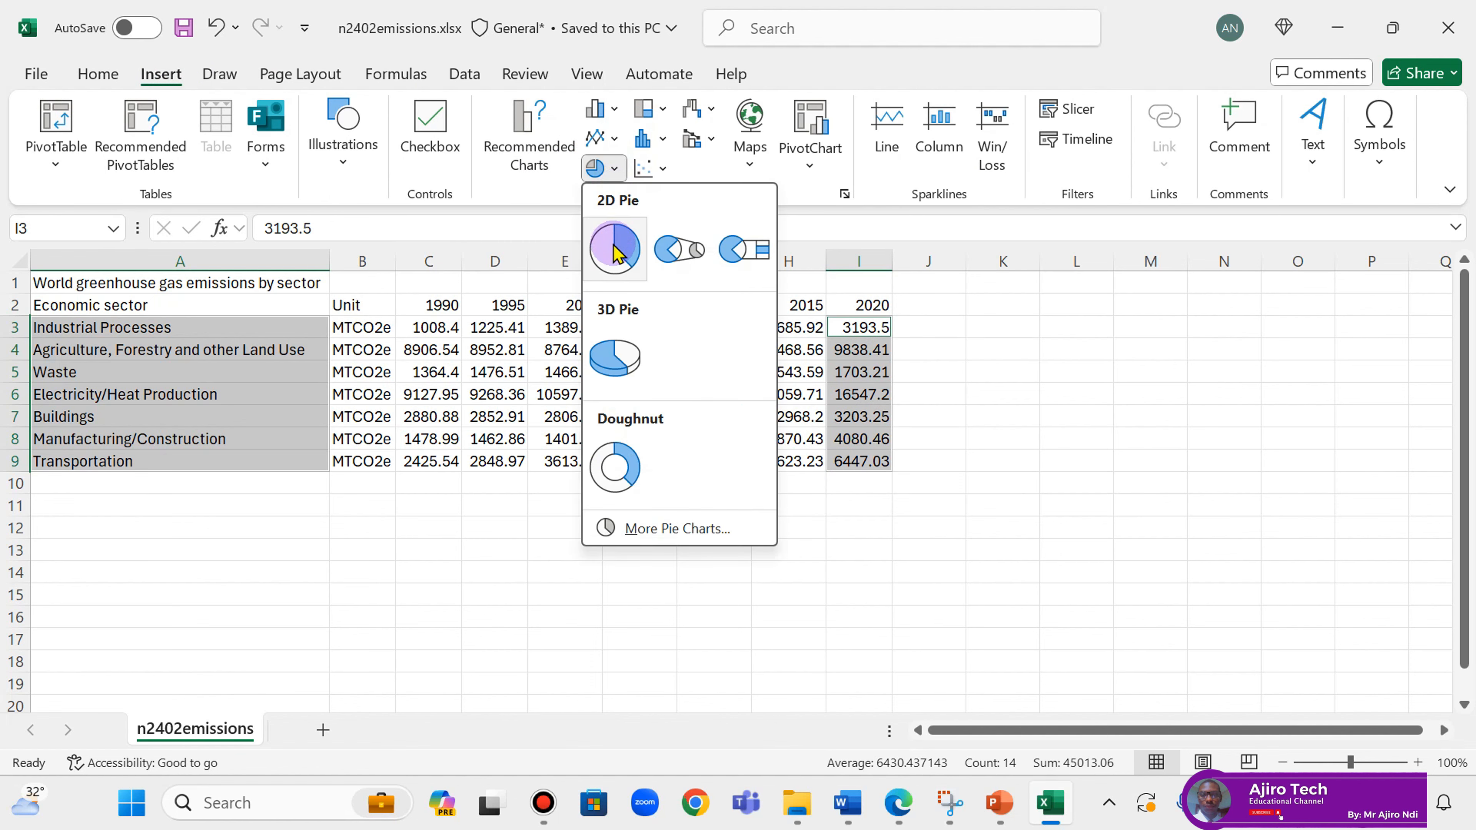
left_click(614, 259)
mouse_move(873, 362)
left_mouse_down()
mouse_move(875, 389)
mouse_move(890, 353)
left_mouse_up()
Step: Copy the title "Global emissions by economic sector" from question 25 and use it to replace the pie chart's placeholder title
left_click(898, 802)
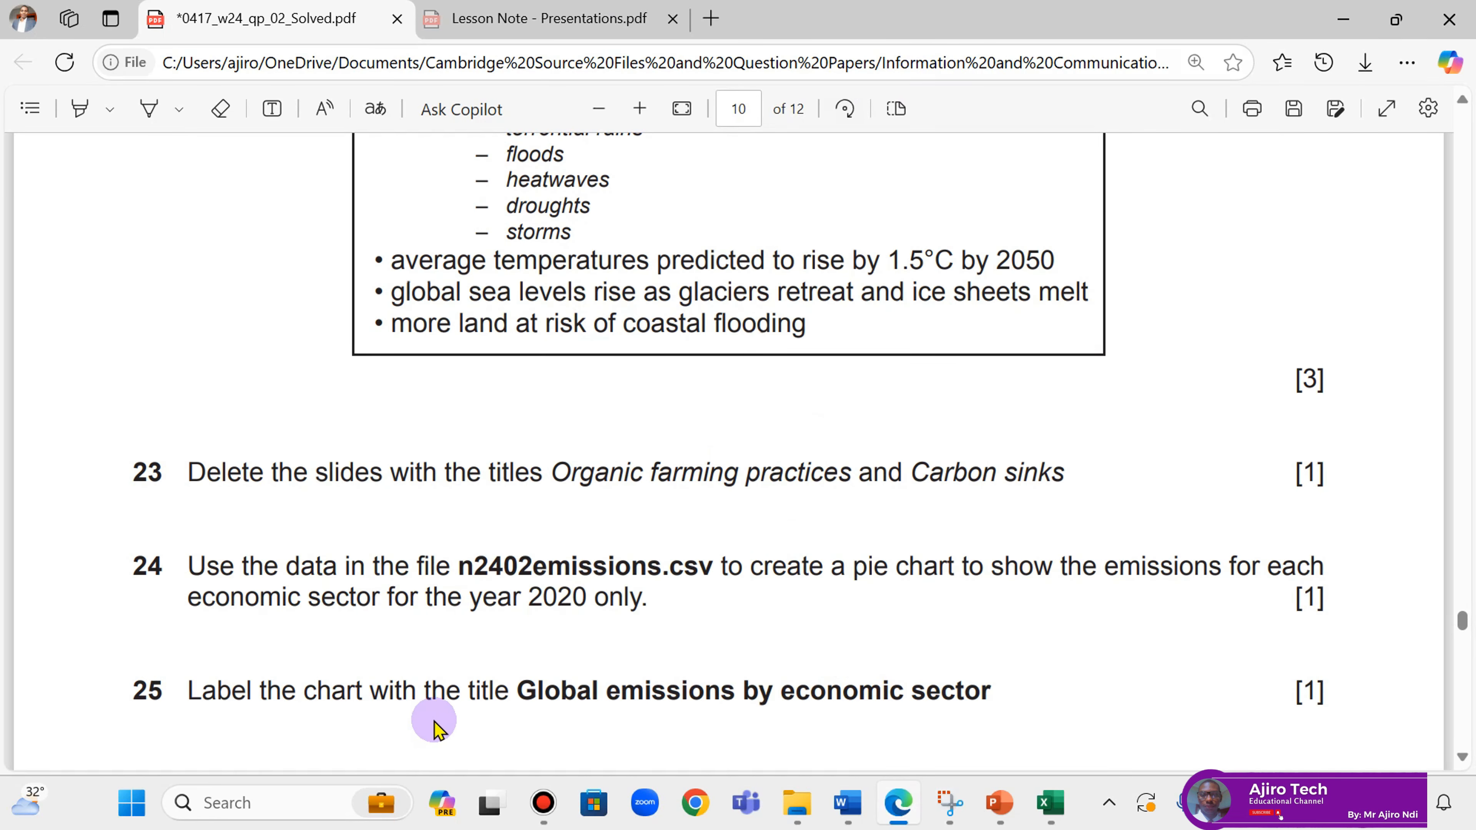
left_click_drag(519, 693, 993, 692)
key("ctrl+c")
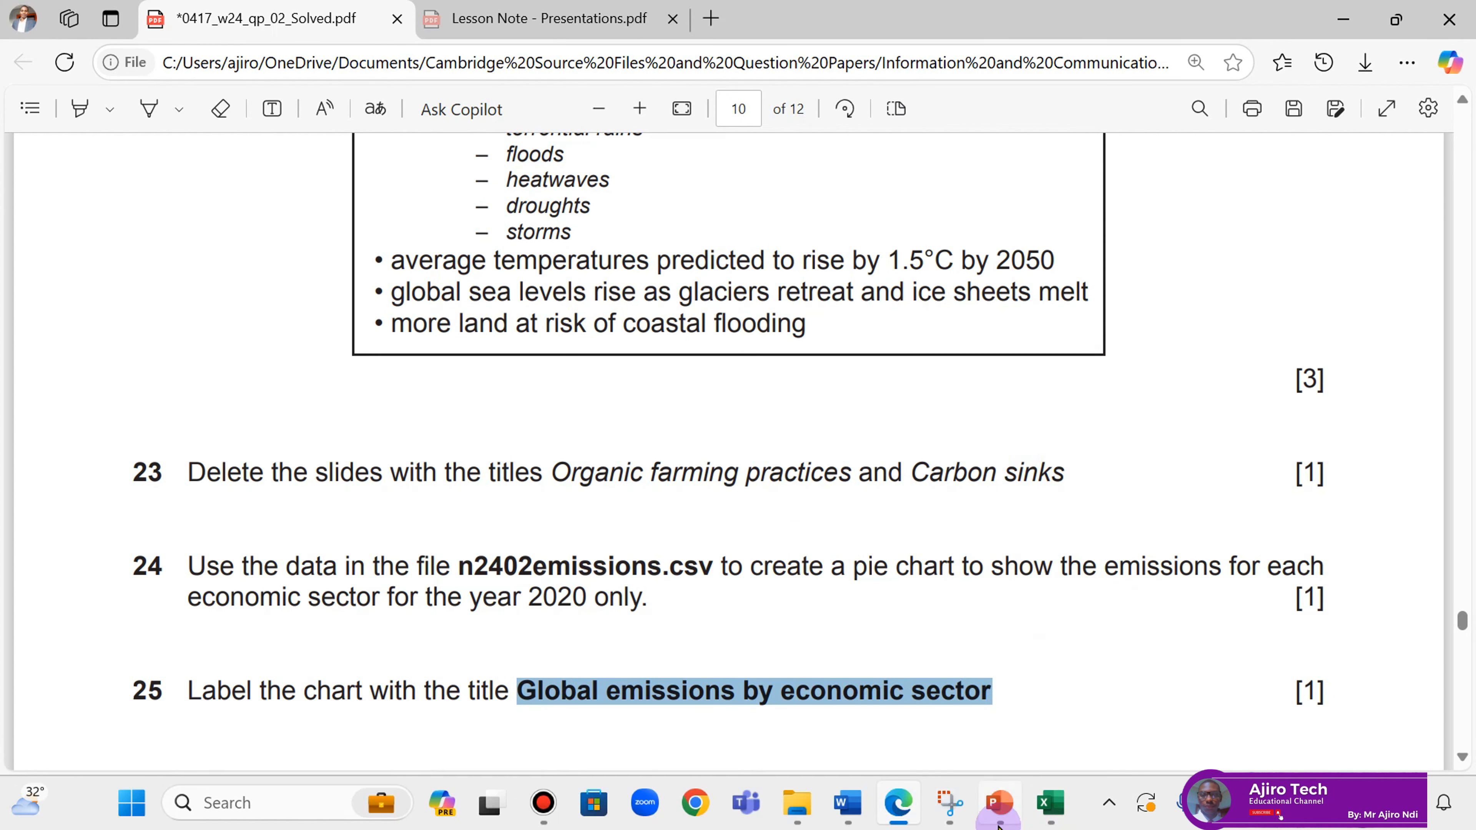
left_click(998, 811)
left_click(1049, 802)
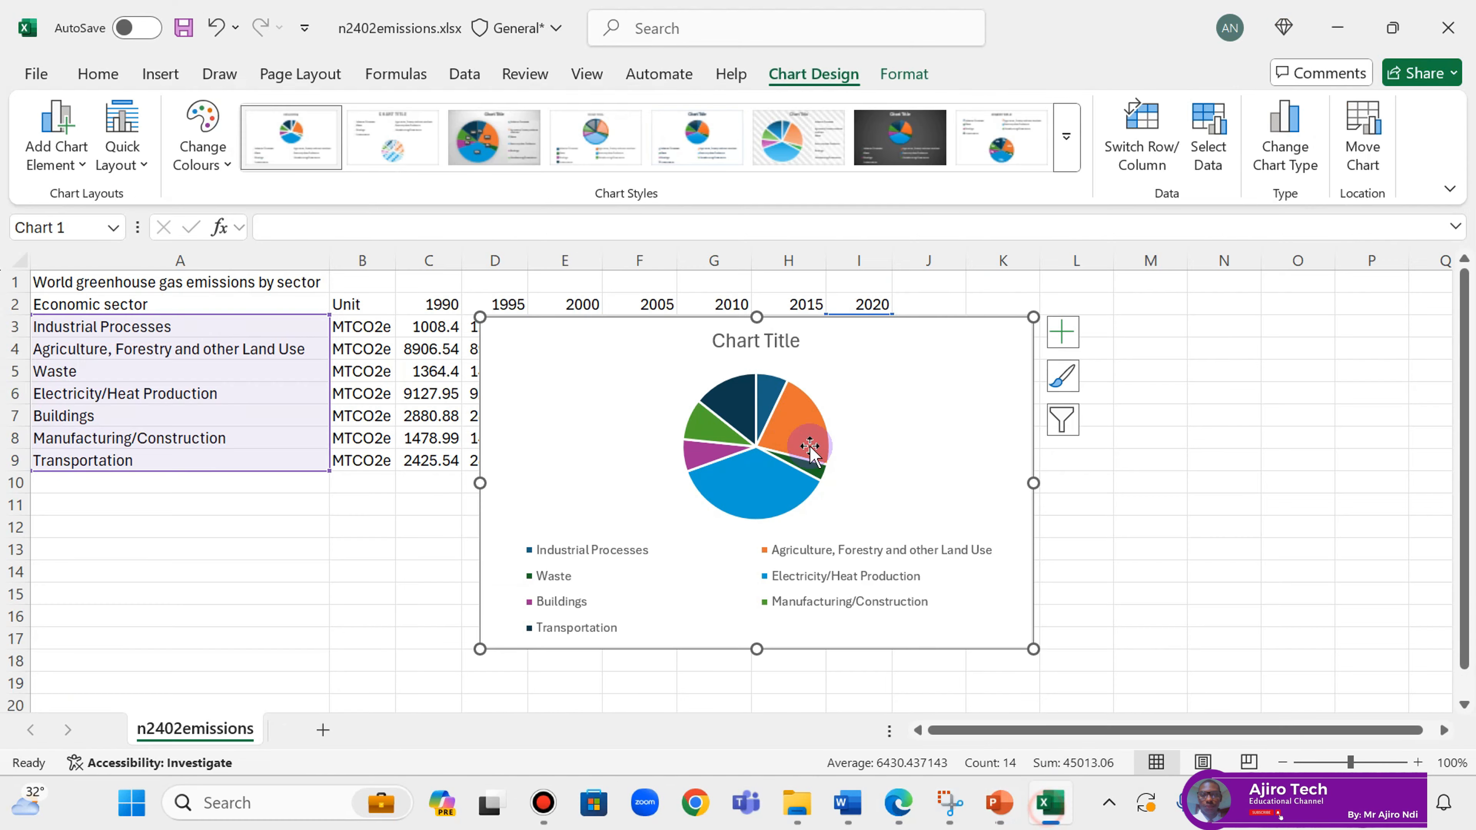
left_click(766, 340)
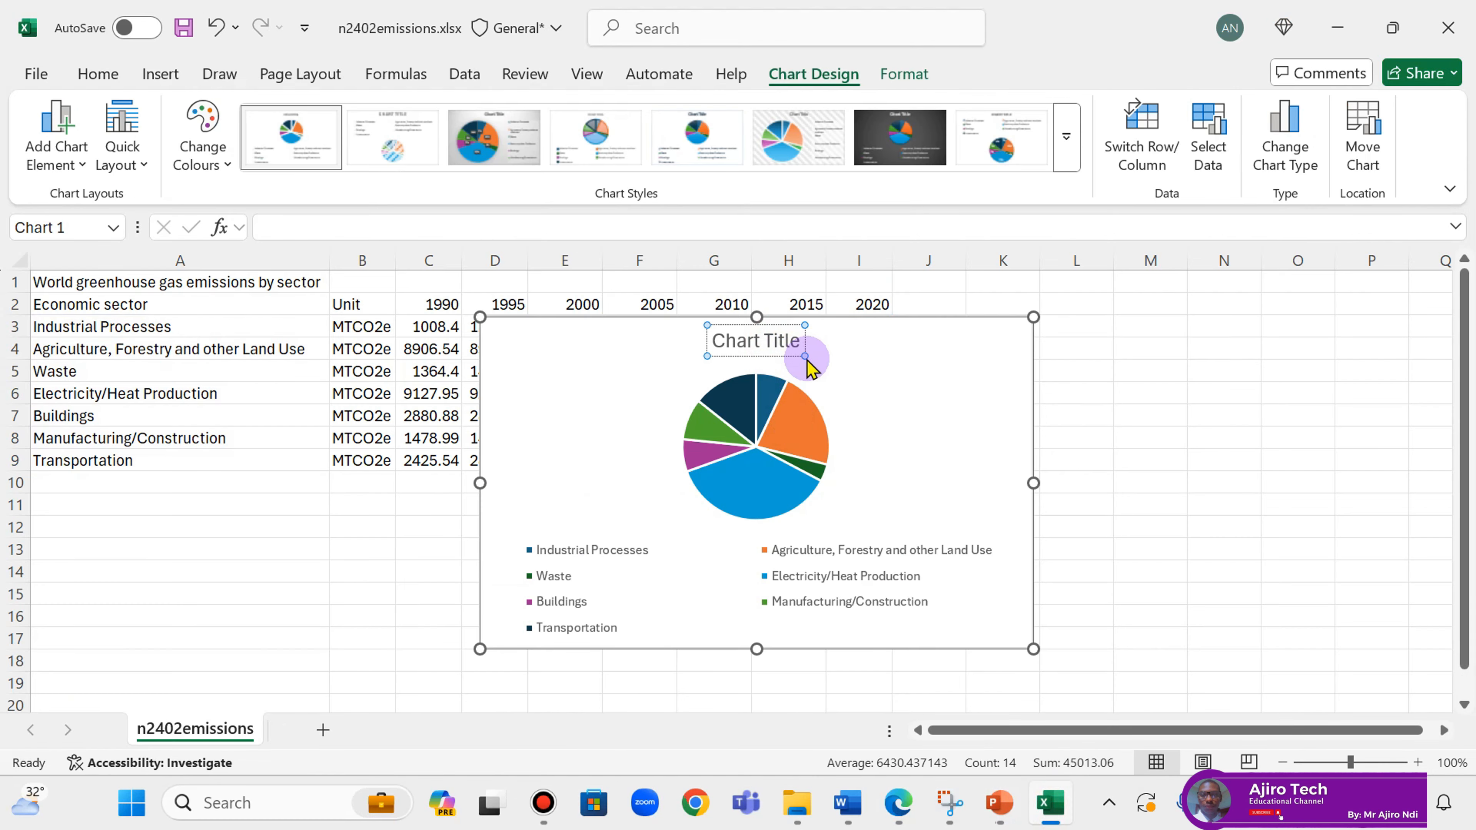
key("ctrl+a")
right_click(778, 349)
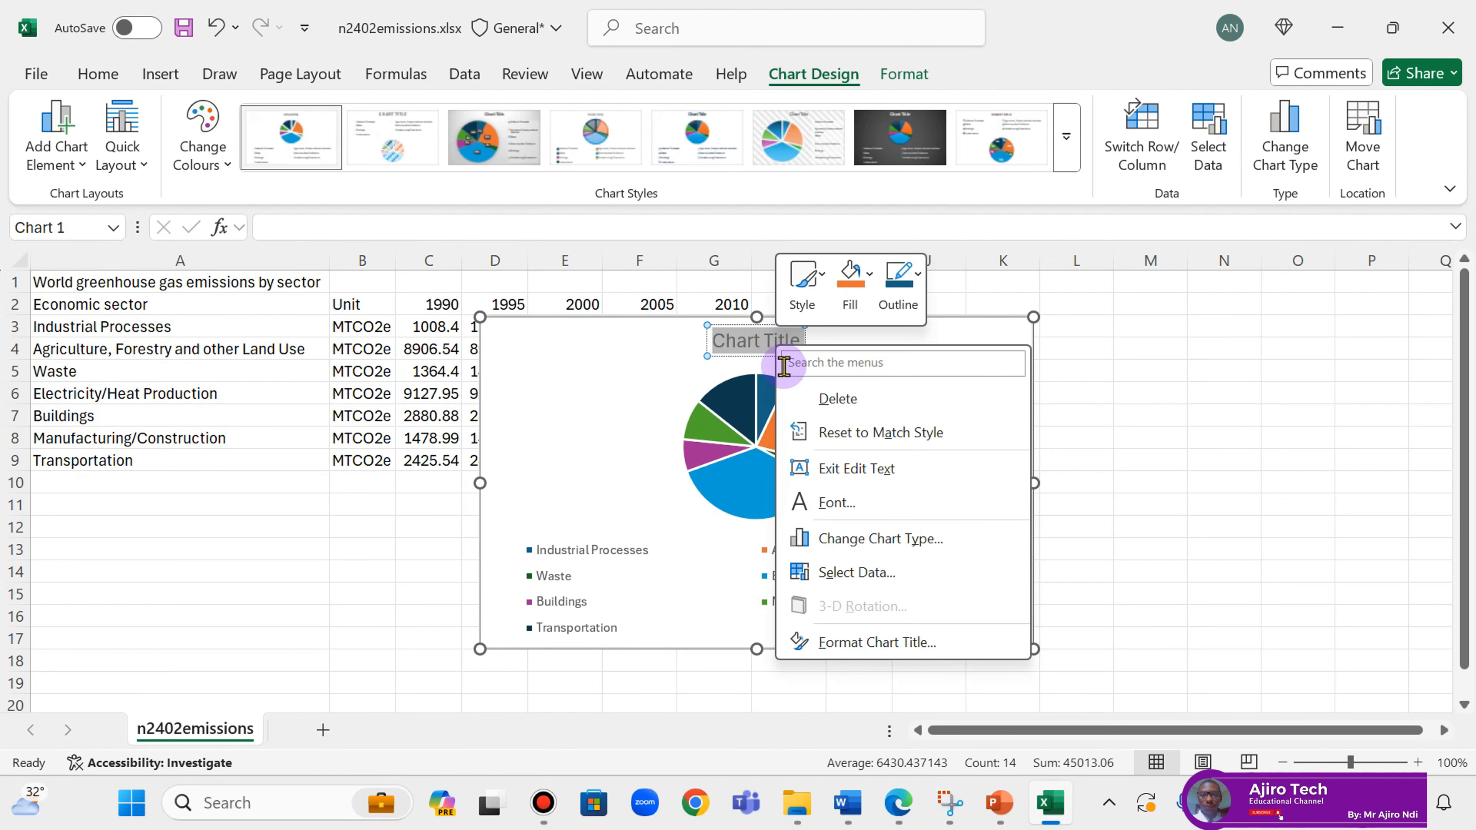
left_click(744, 351)
key("ctrl+v")
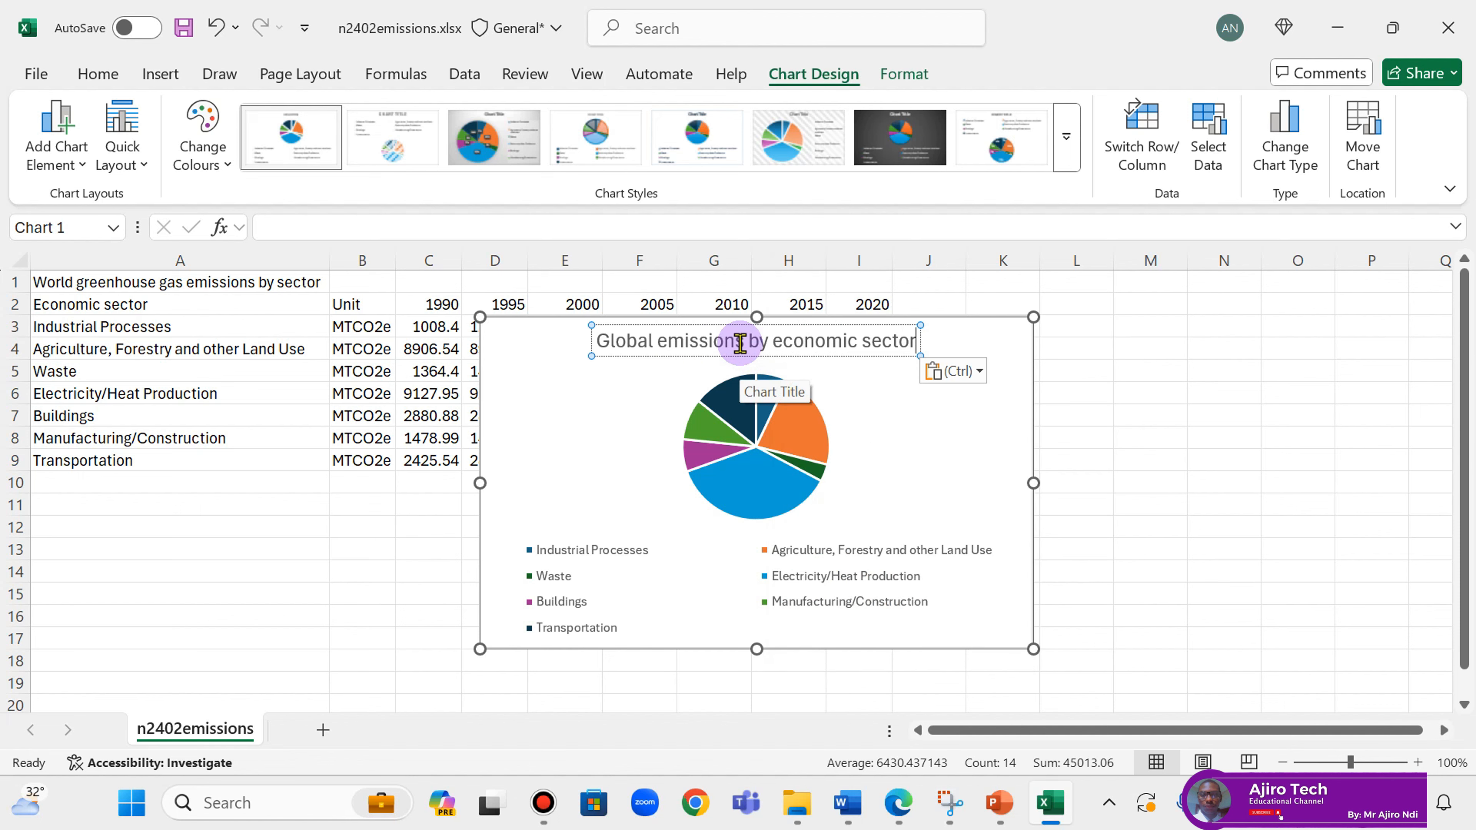
left_click(955, 412)
Step: Format the pie chart title in bold black text
left_click(869, 329)
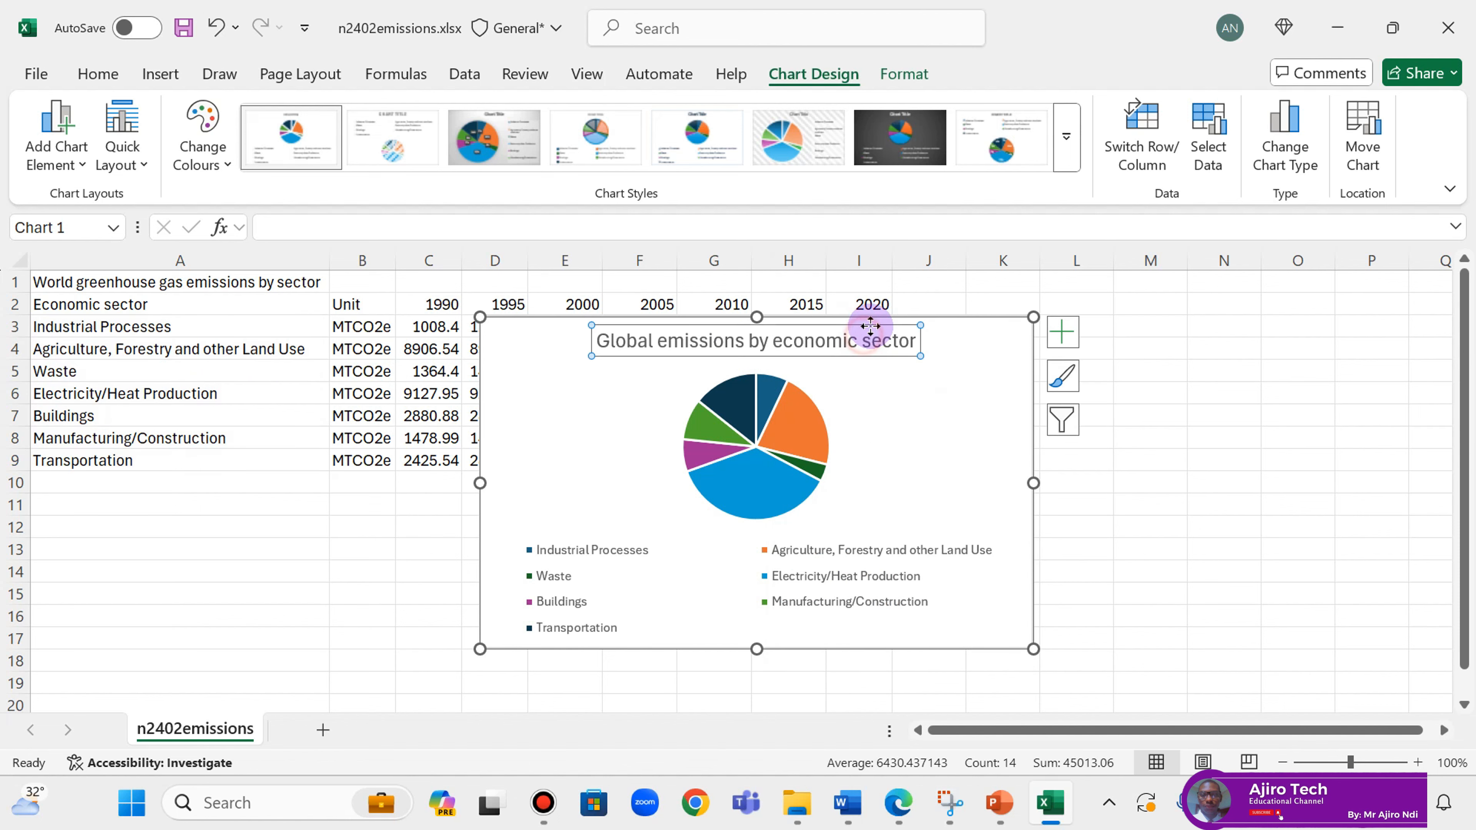
left_click(96, 74)
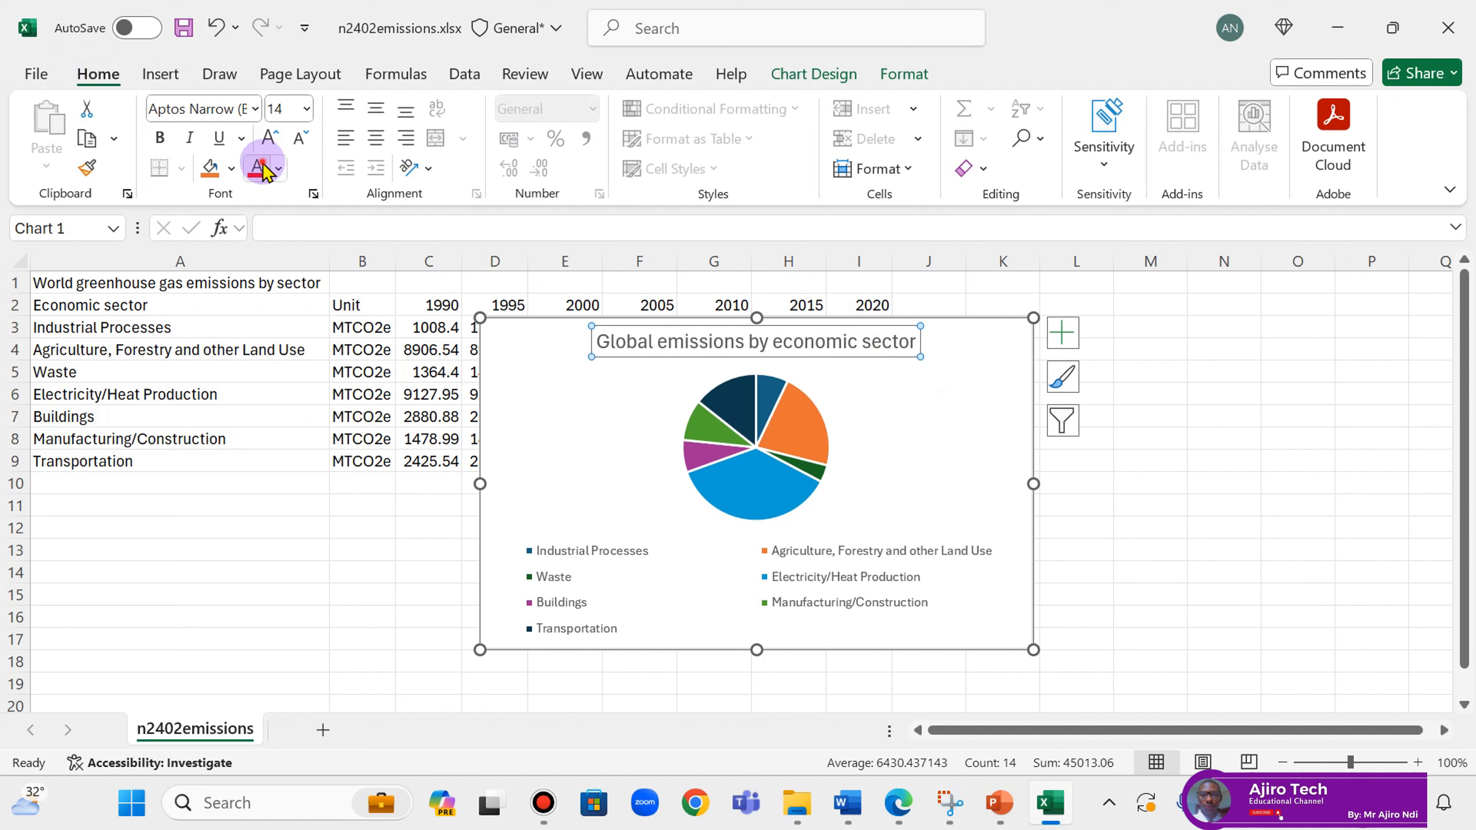
left_click(279, 169)
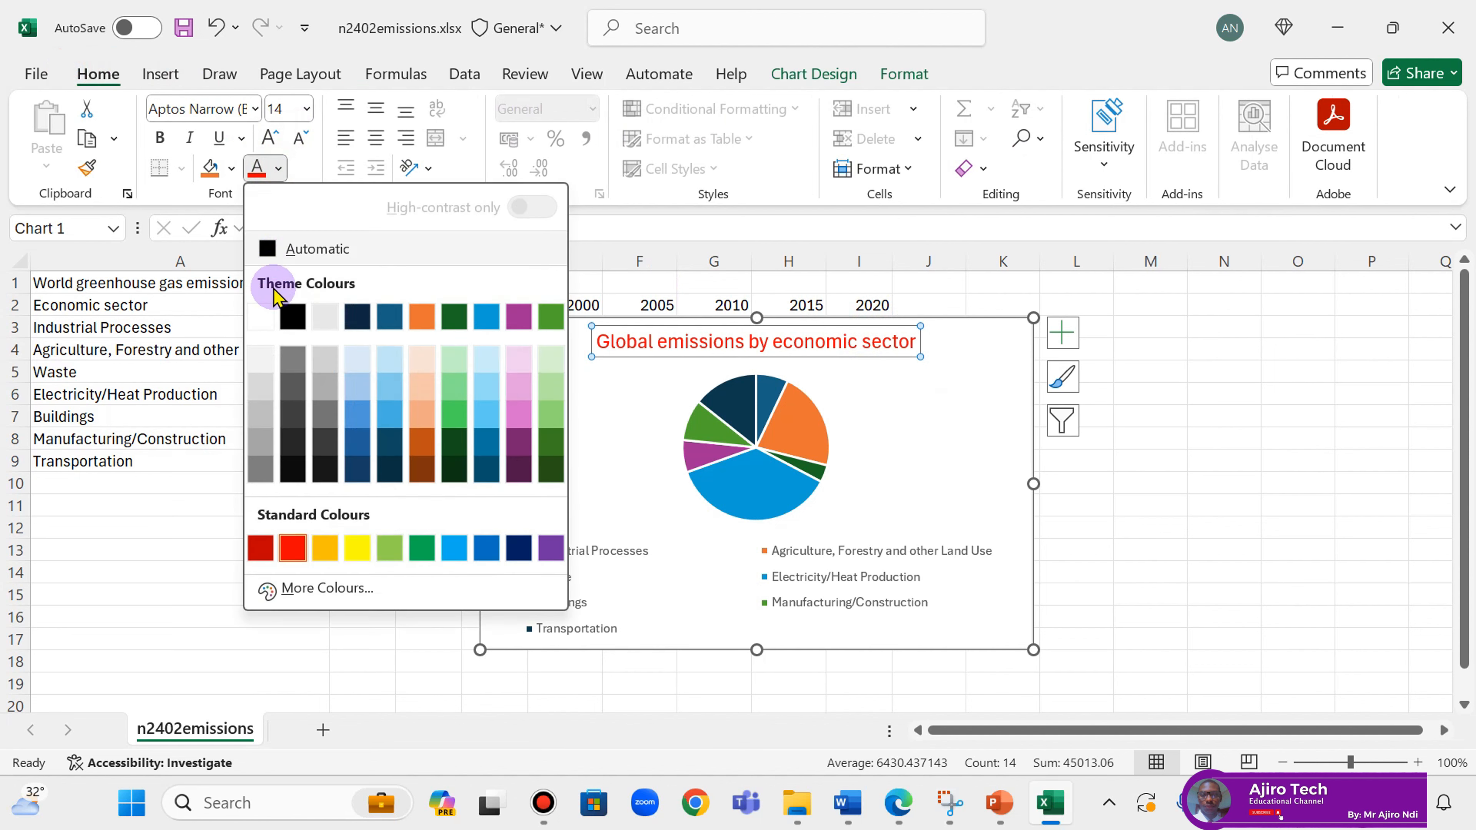
left_click(287, 316)
left_click(158, 140)
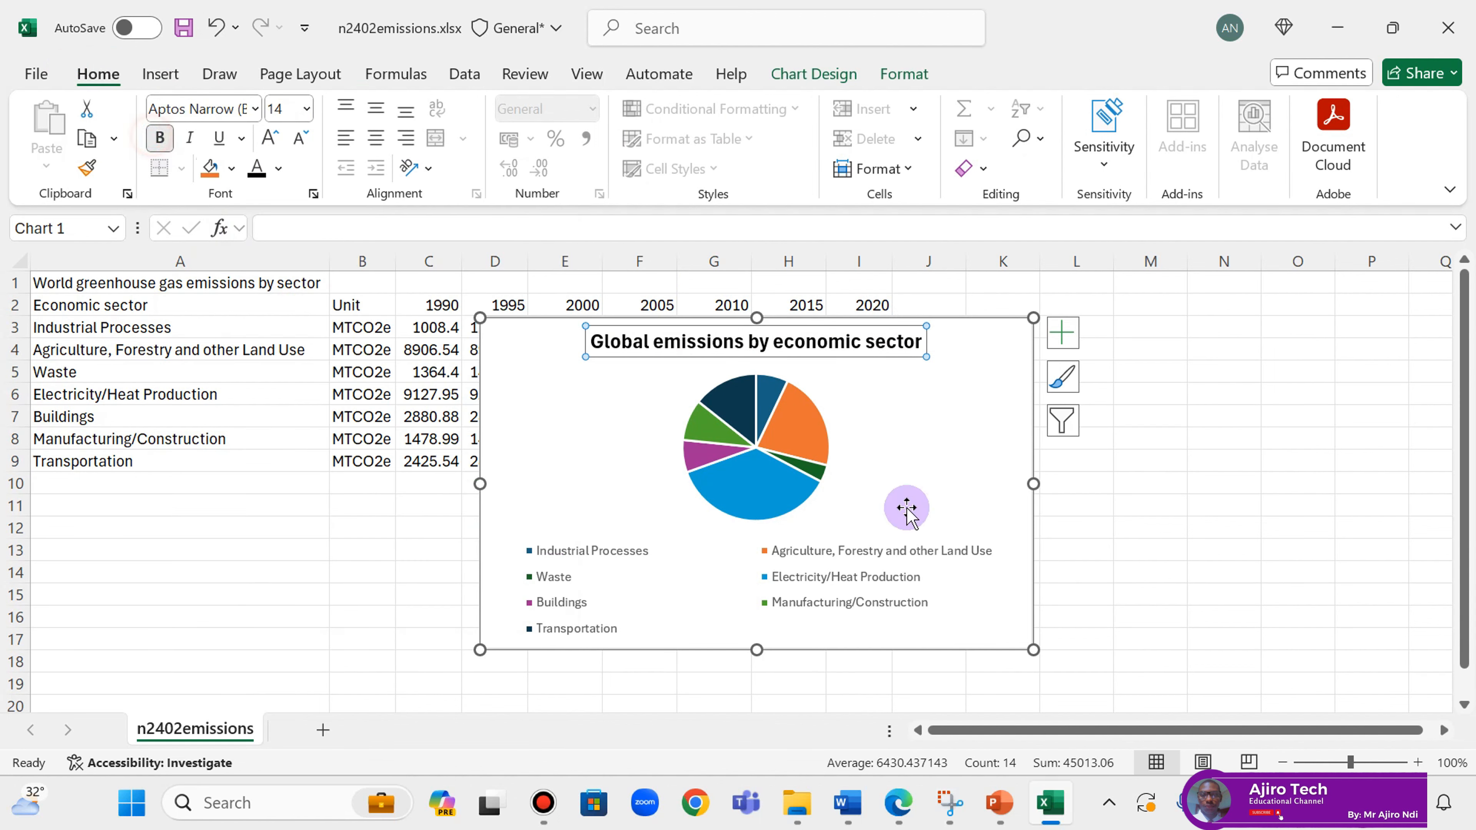
Step: Switch to the question paper and read question 26 on the chart's sector labels and legend
left_click(956, 814)
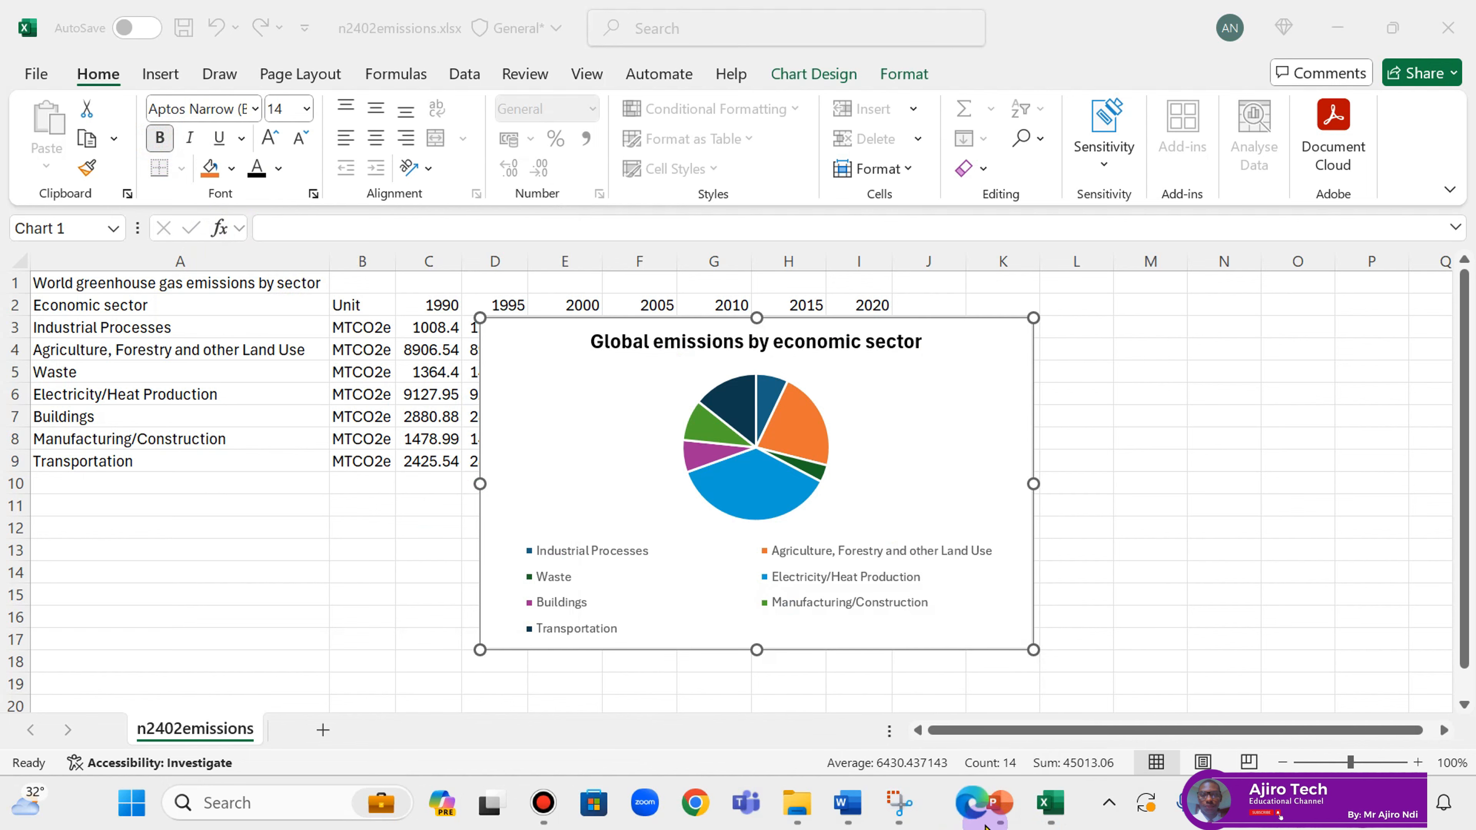
left_click_drag(966, 821, 1010, 817)
left_click(1001, 803)
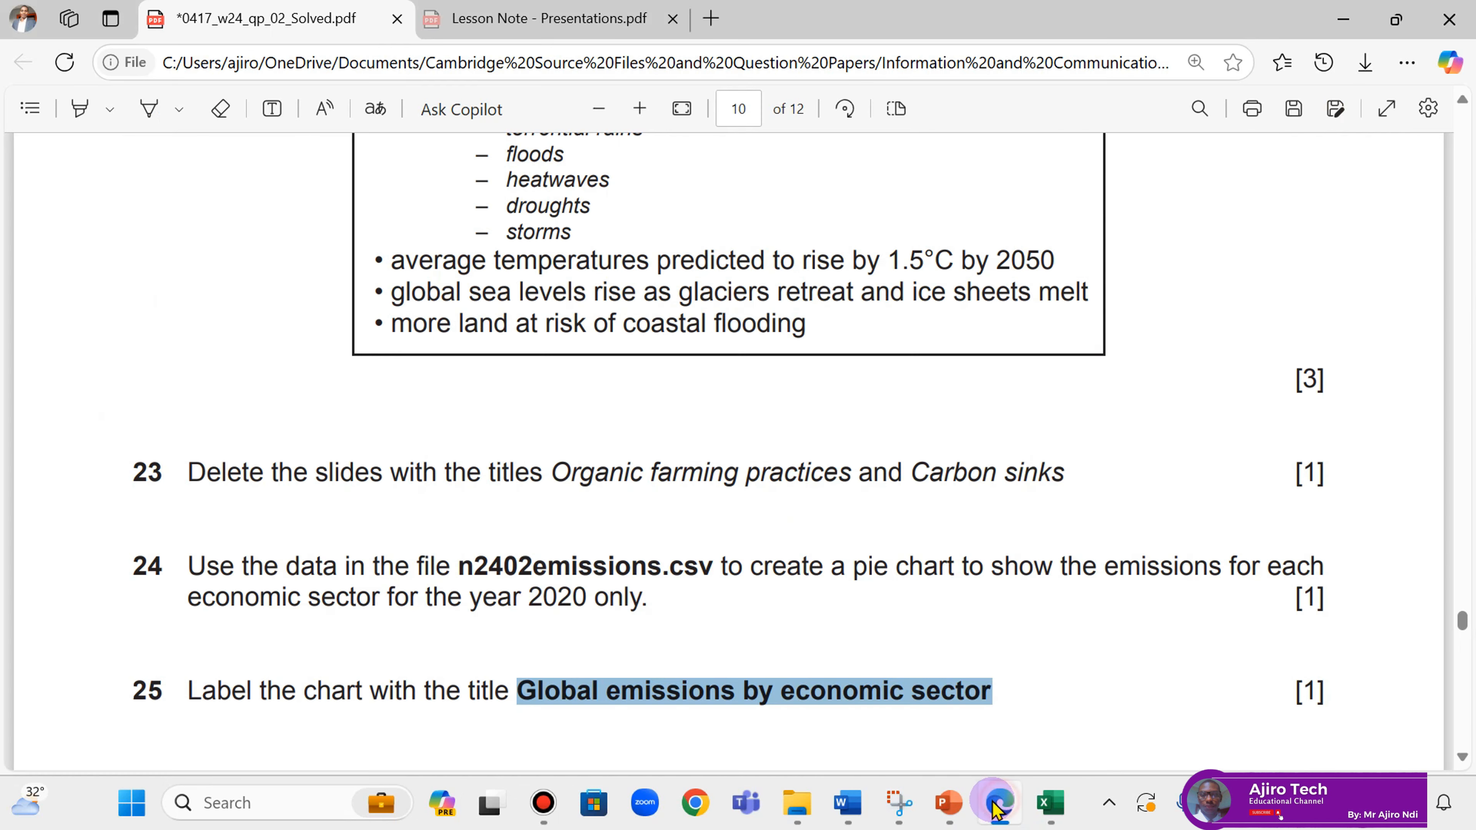
scroll(895, 569, "down", 1)
scroll(895, 573, "down", 2)
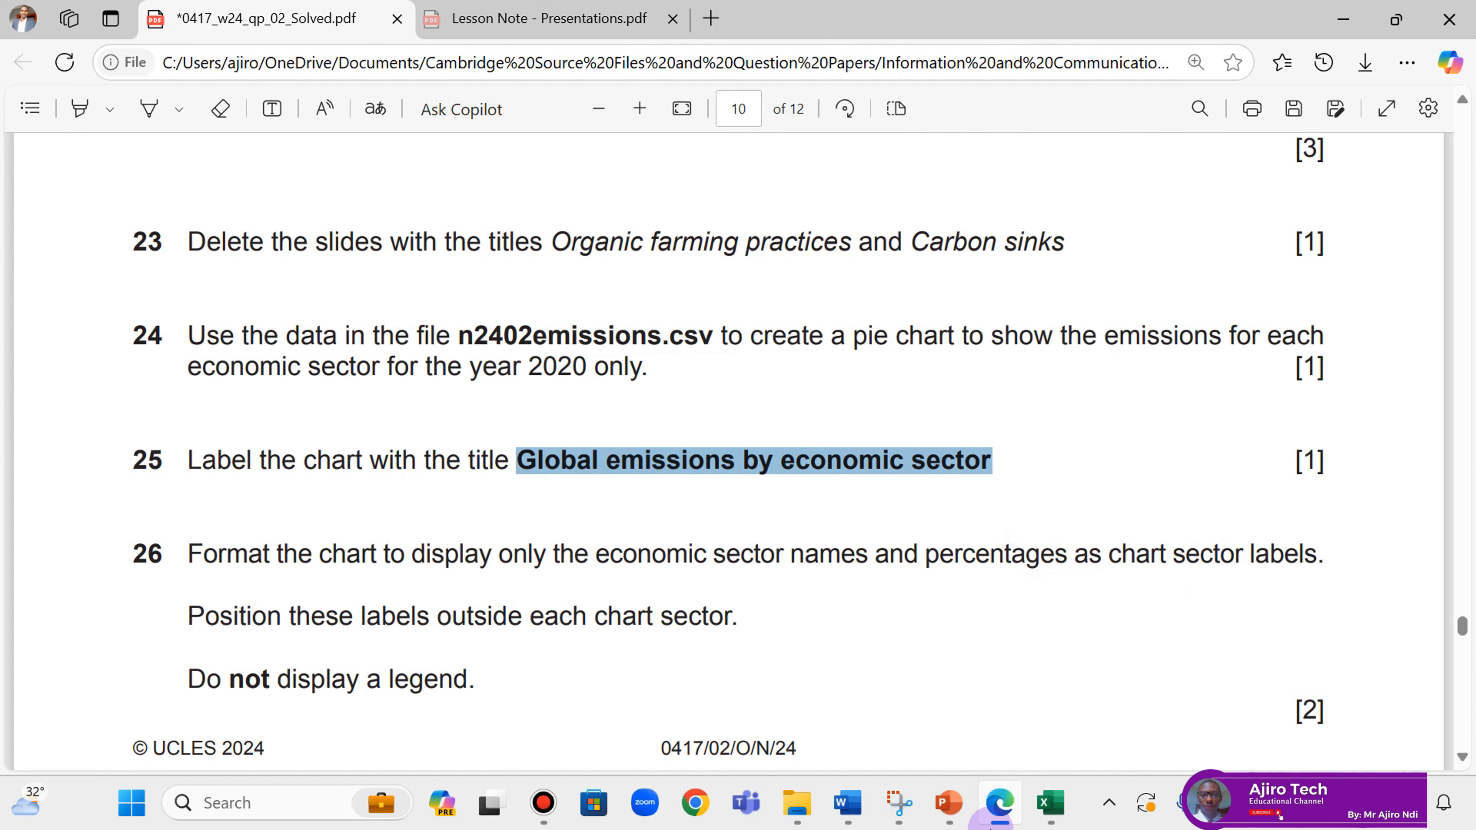
Step: Switch to the lesson notes, review the section on chart titles, legends and data labels, and return to the question paper
left_click(614, 23)
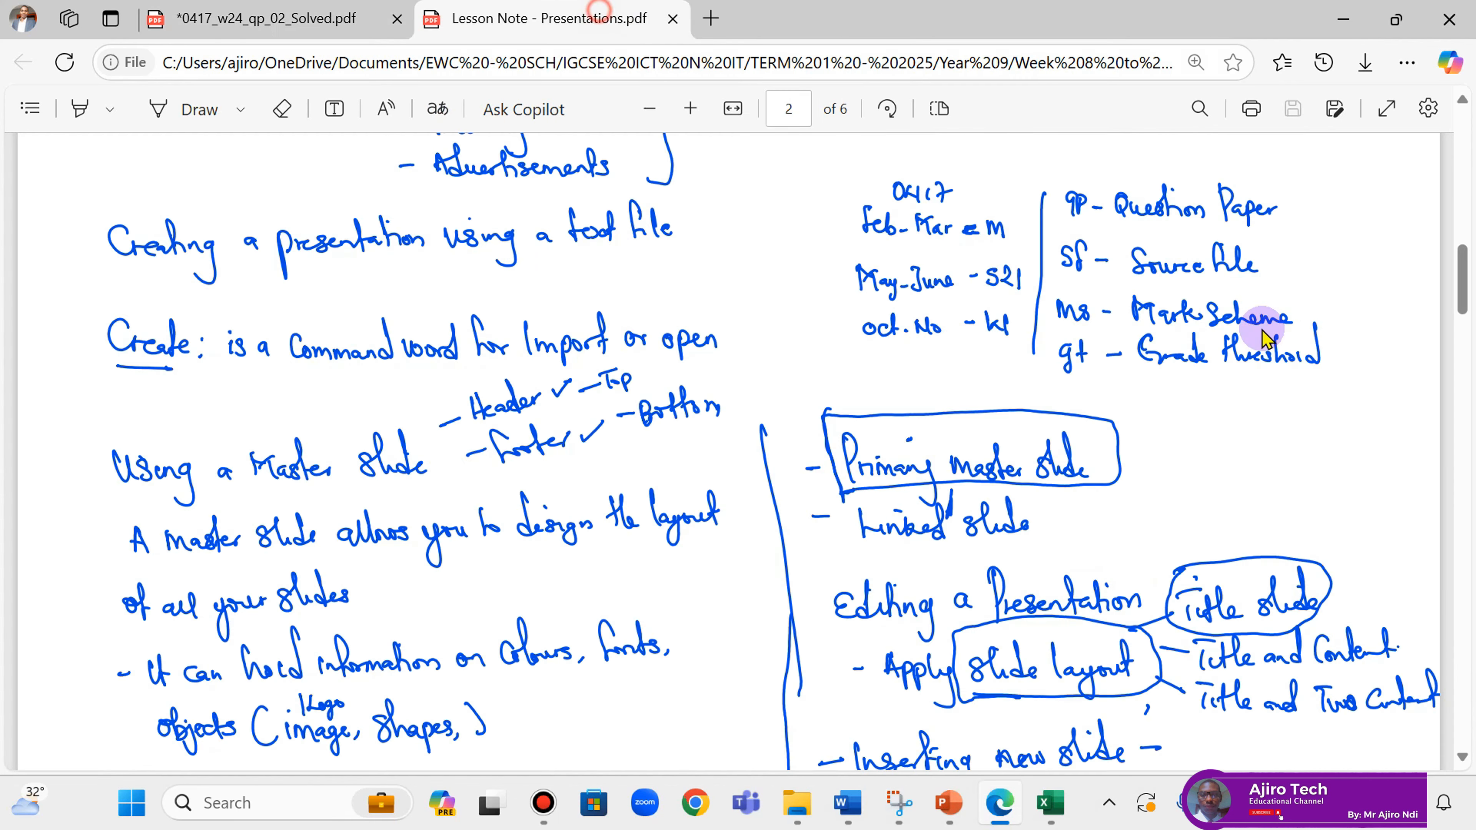
scroll(1253, 480, "down", 10)
scroll(1252, 489, "up", 3)
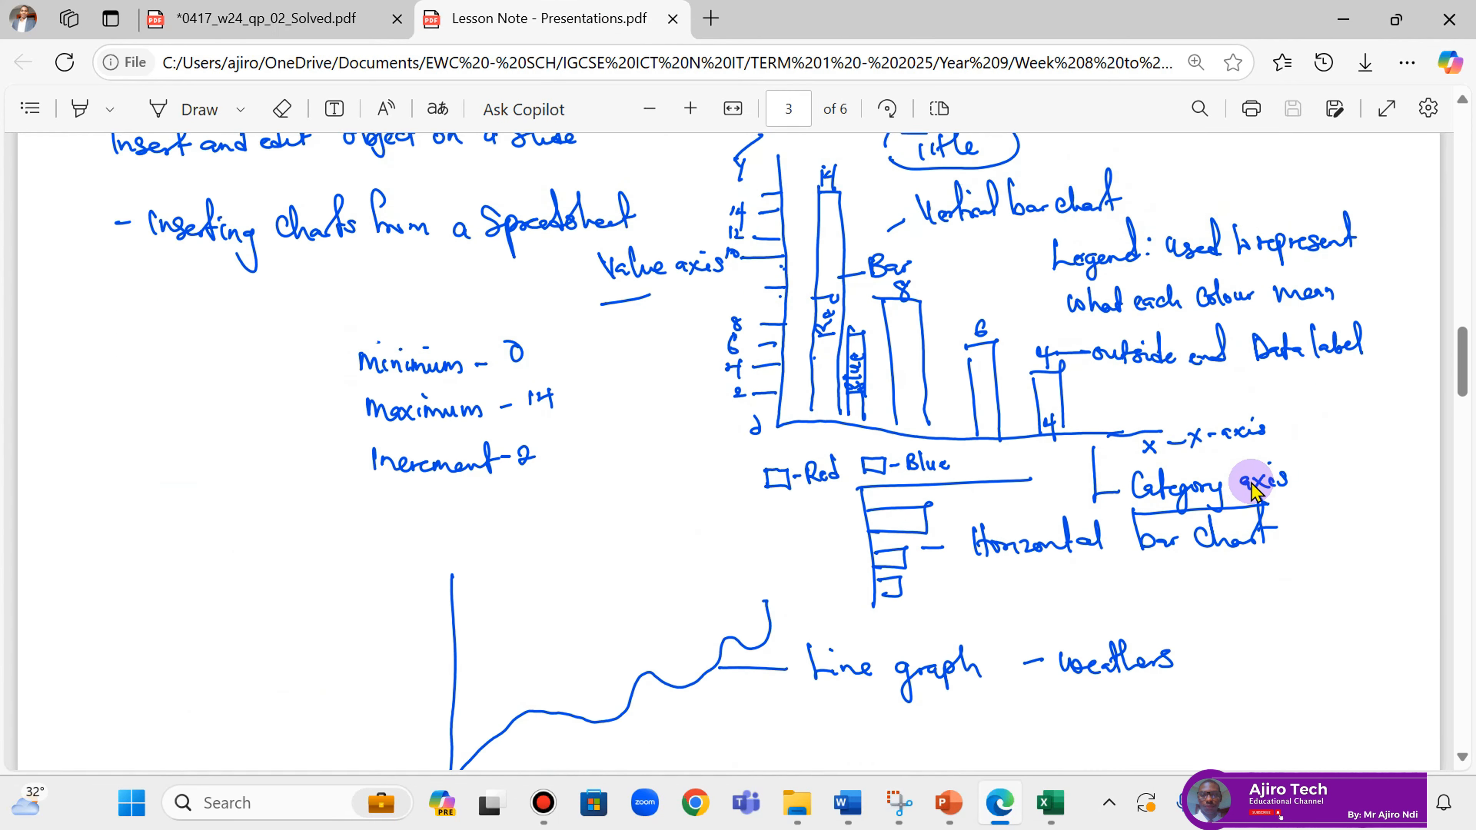
scroll(1252, 489, "down", 12)
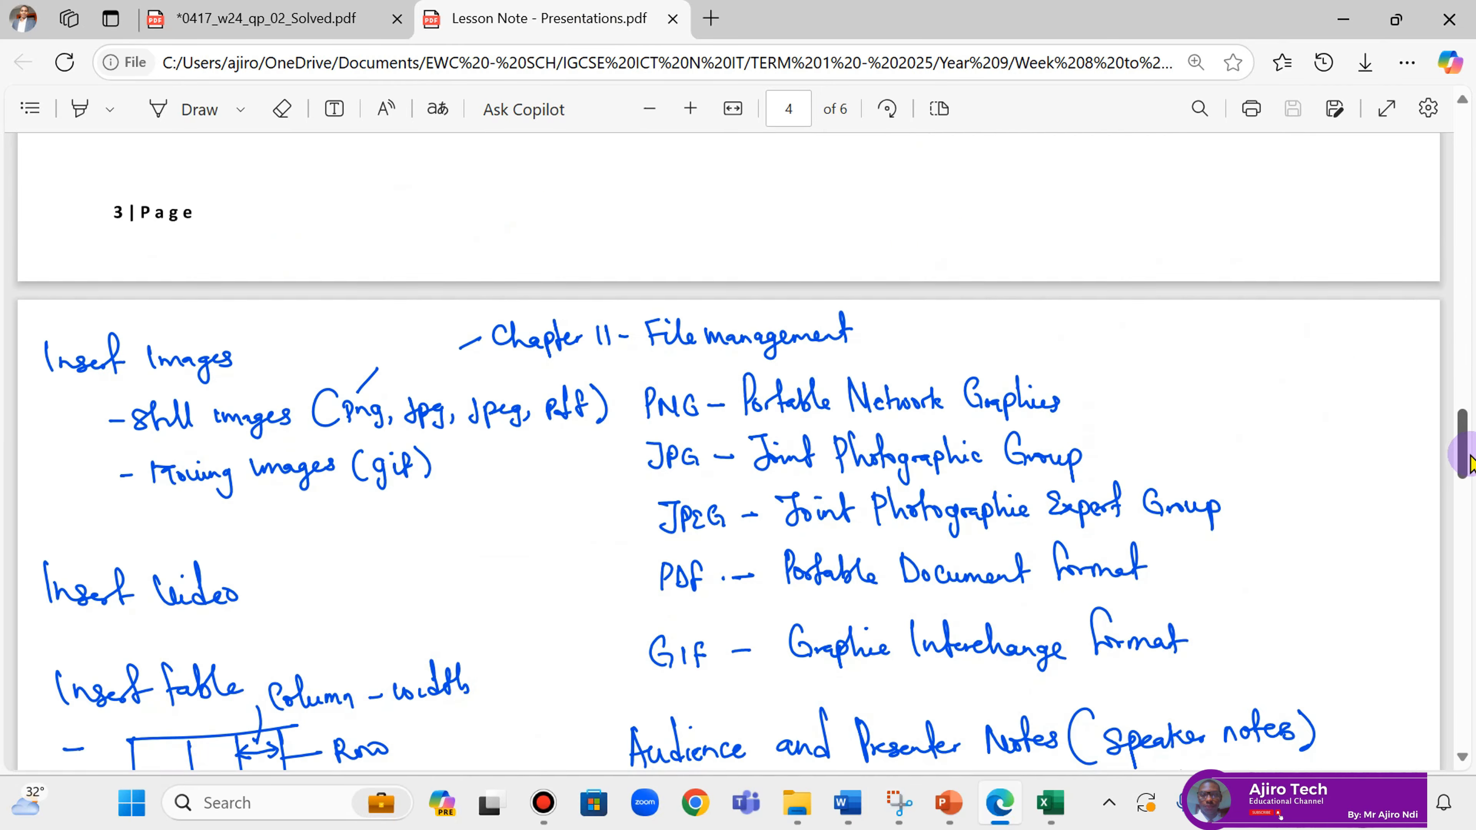
left_click_drag(1463, 459, 1473, 51)
left_click_drag(1473, 153, 1334, 436)
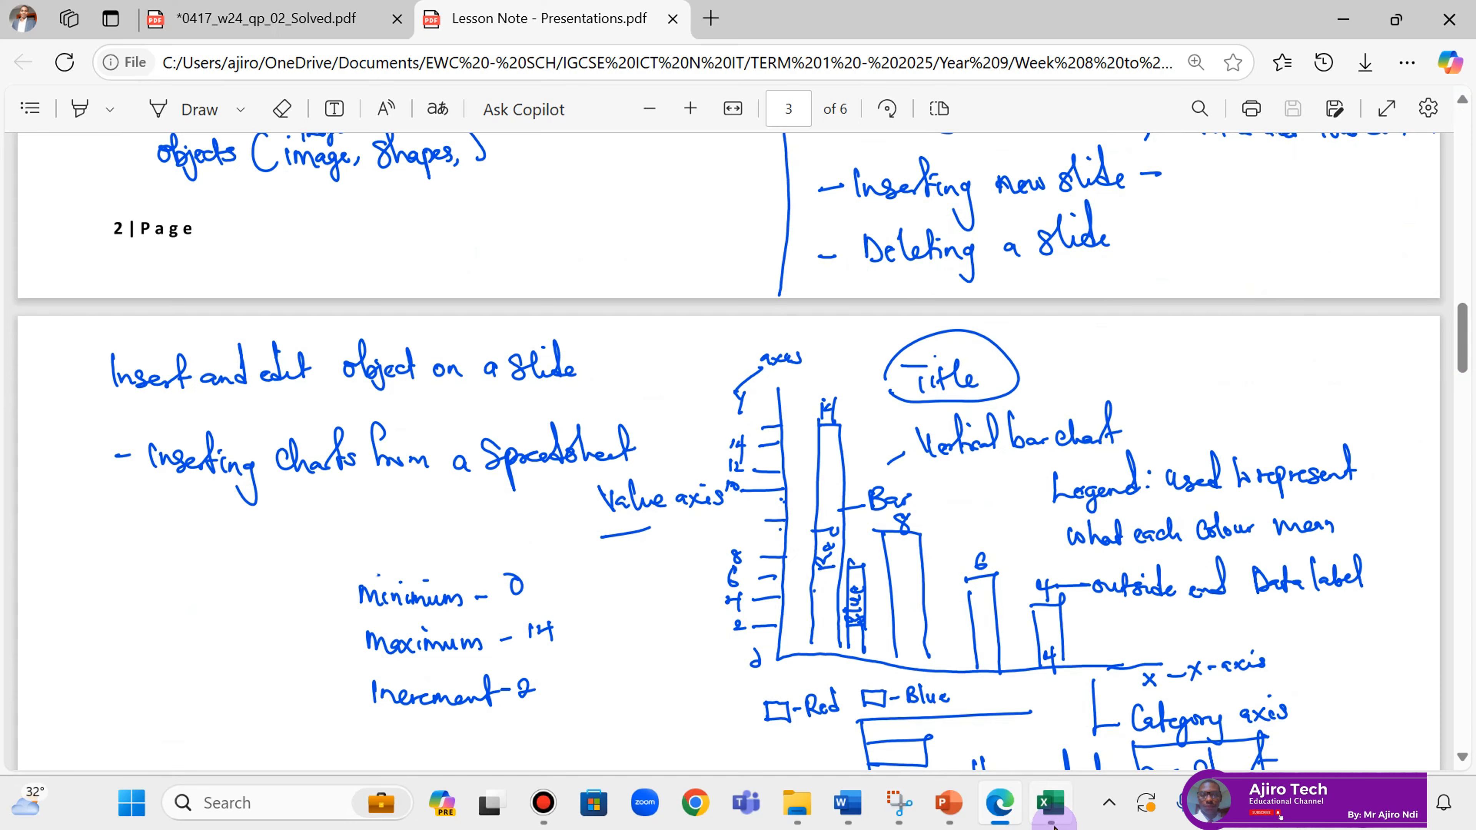
left_click(1051, 816)
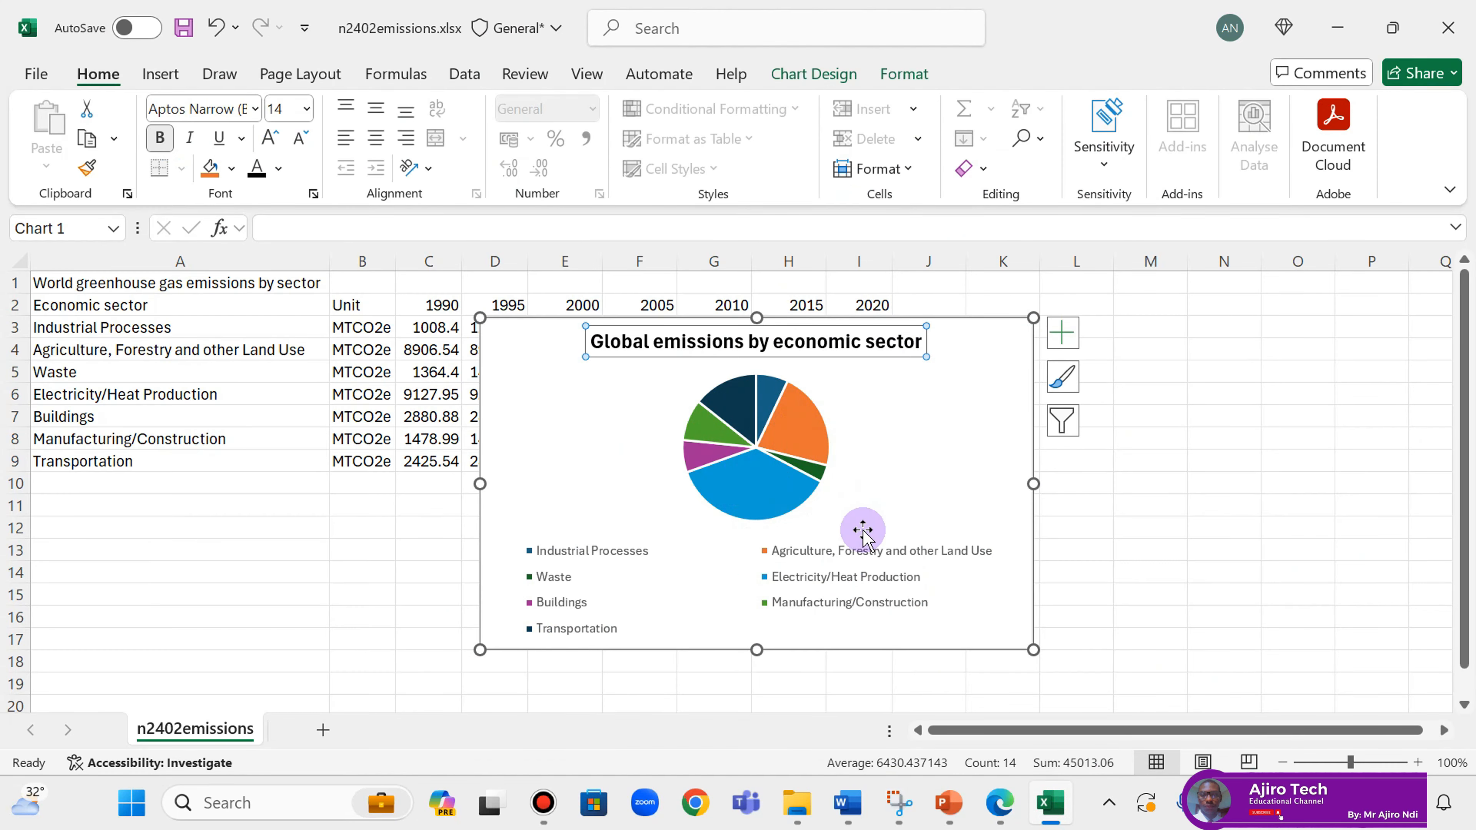
left_click(1000, 804)
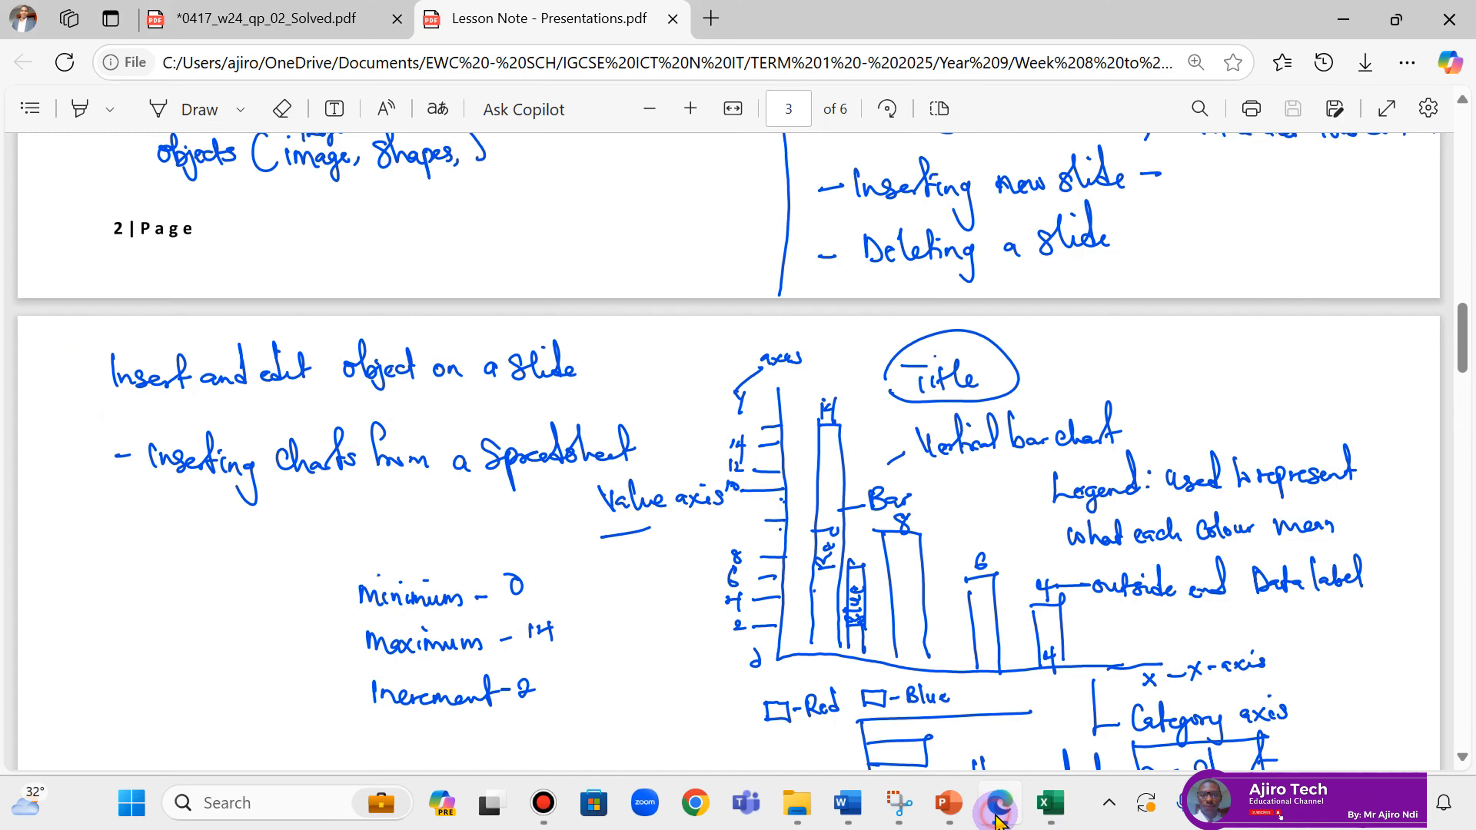
left_click(293, 17)
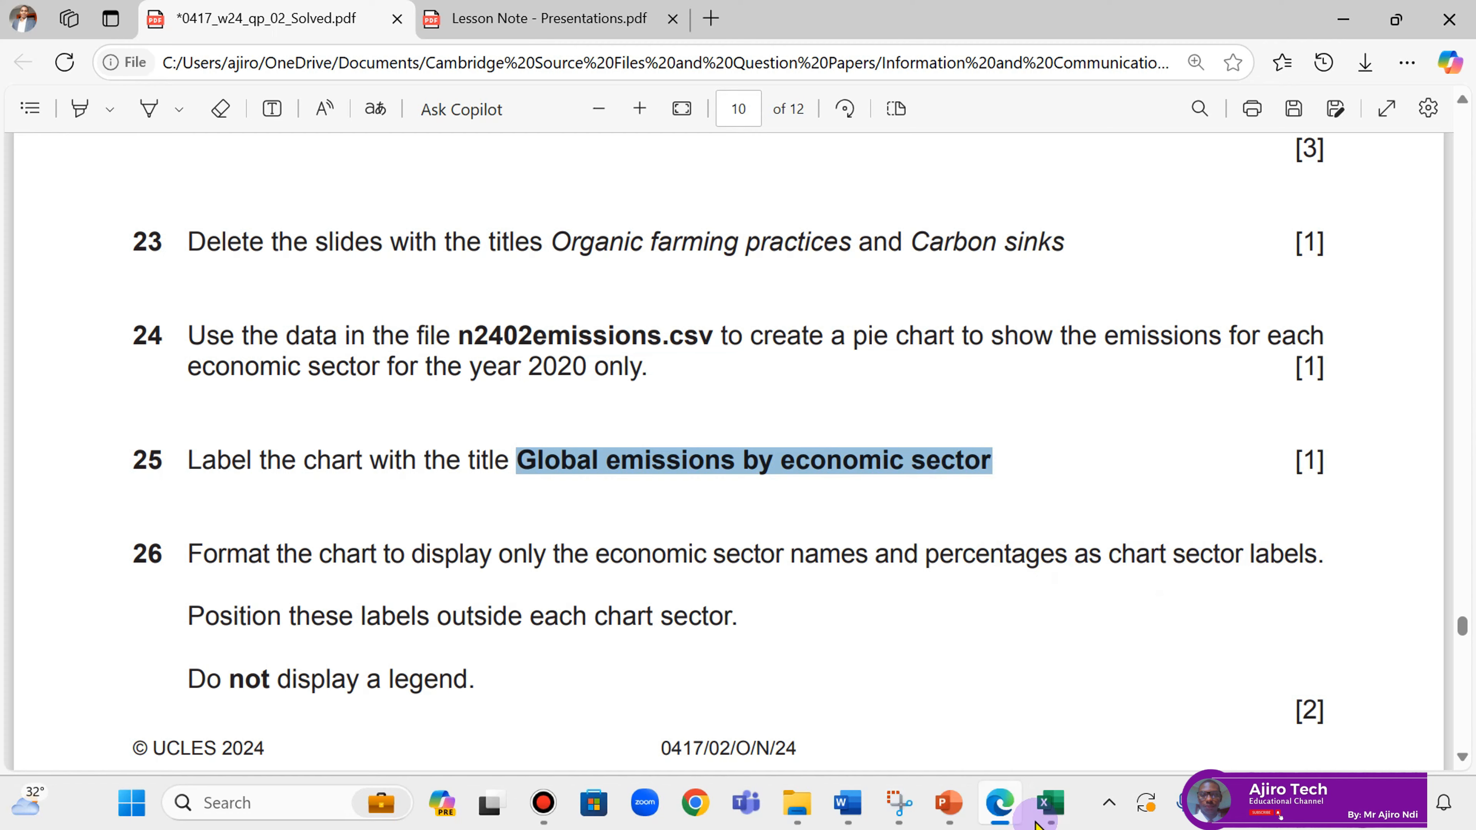
Step: Switch to Excel and add data labels to the pie chart showing only the category name and percentage, without the value
left_click(1050, 804)
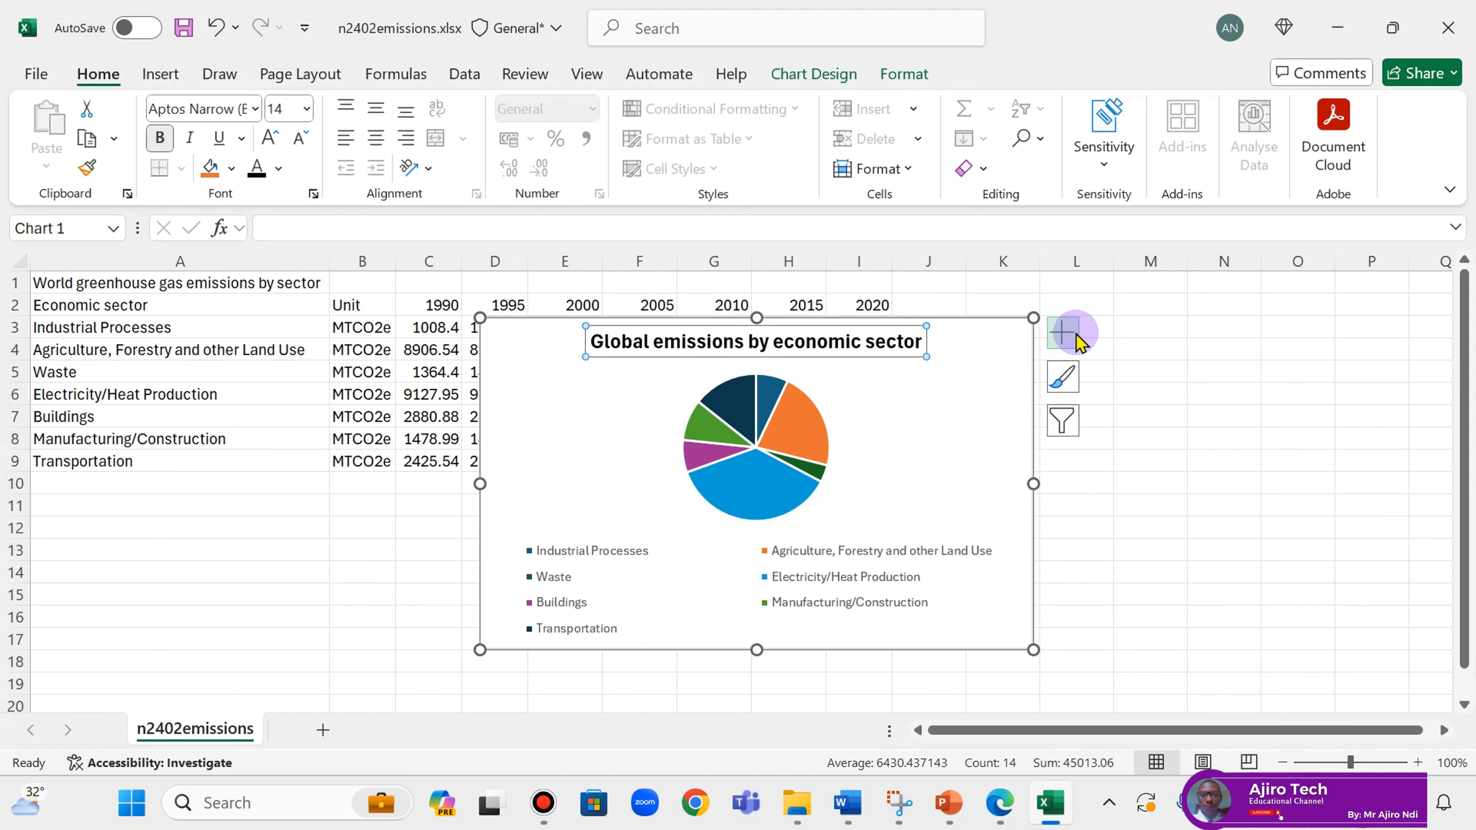
left_click(1064, 332)
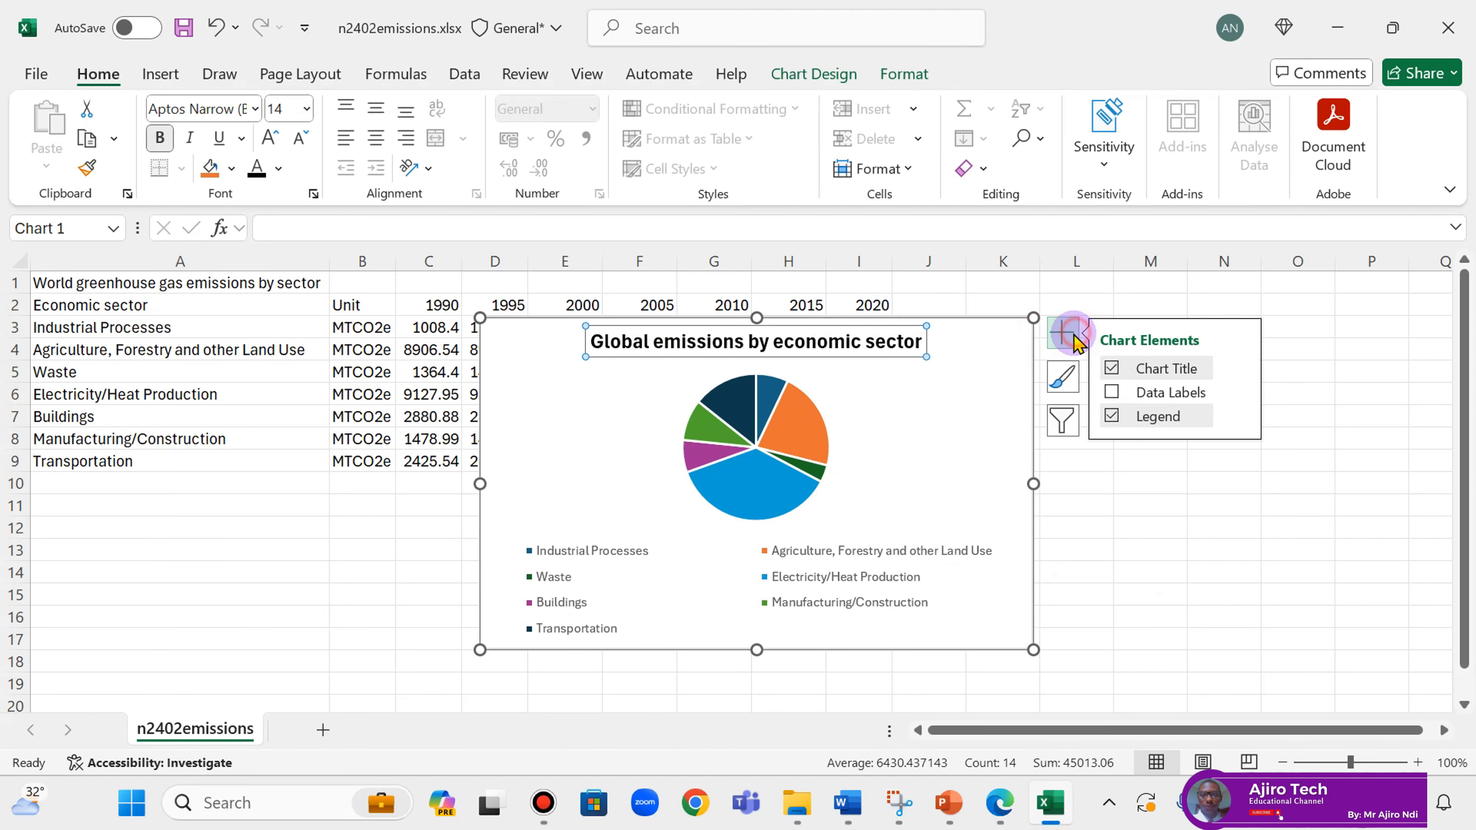
left_click(1237, 394)
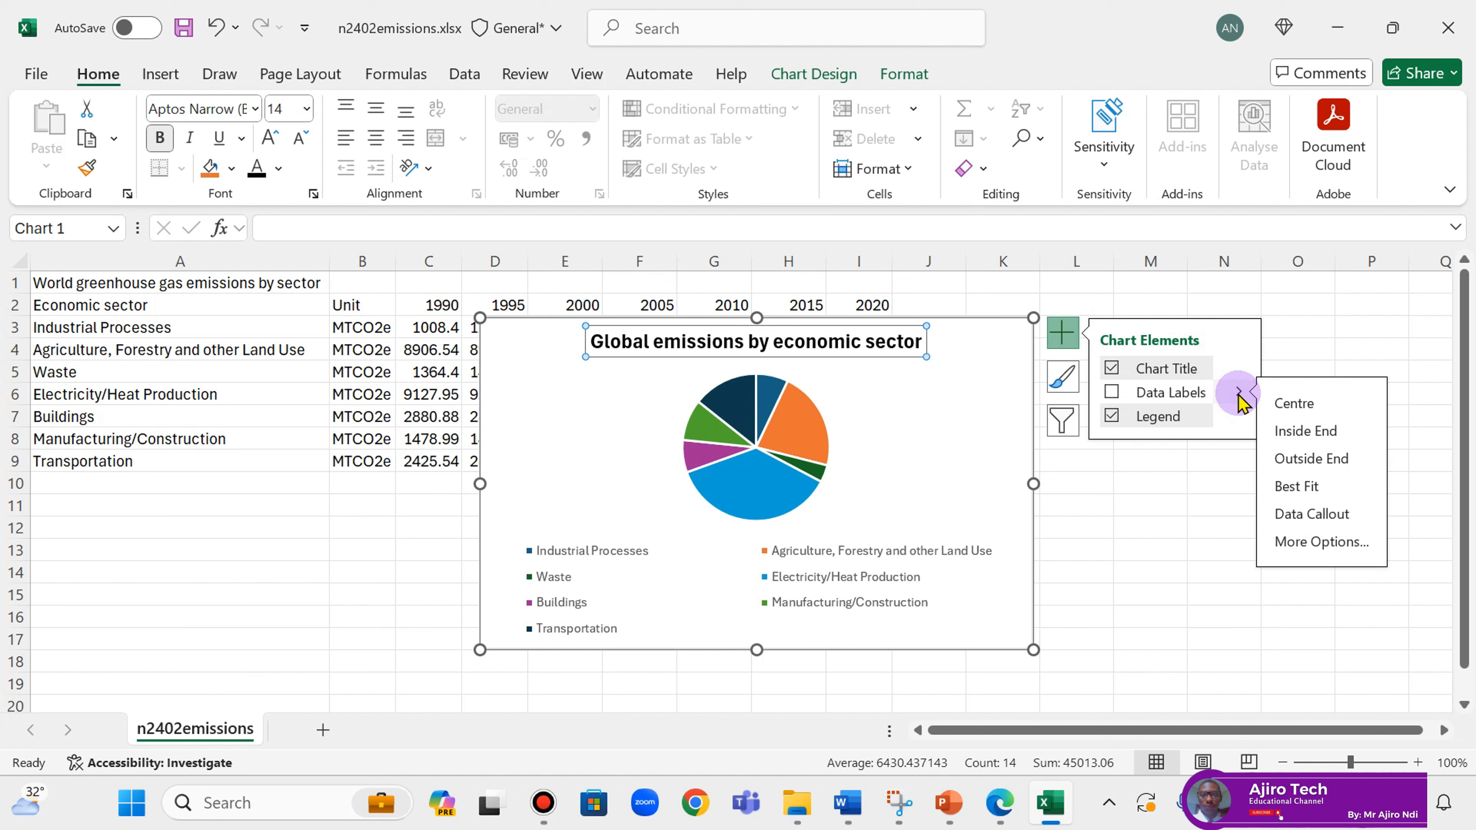
left_click(1331, 542)
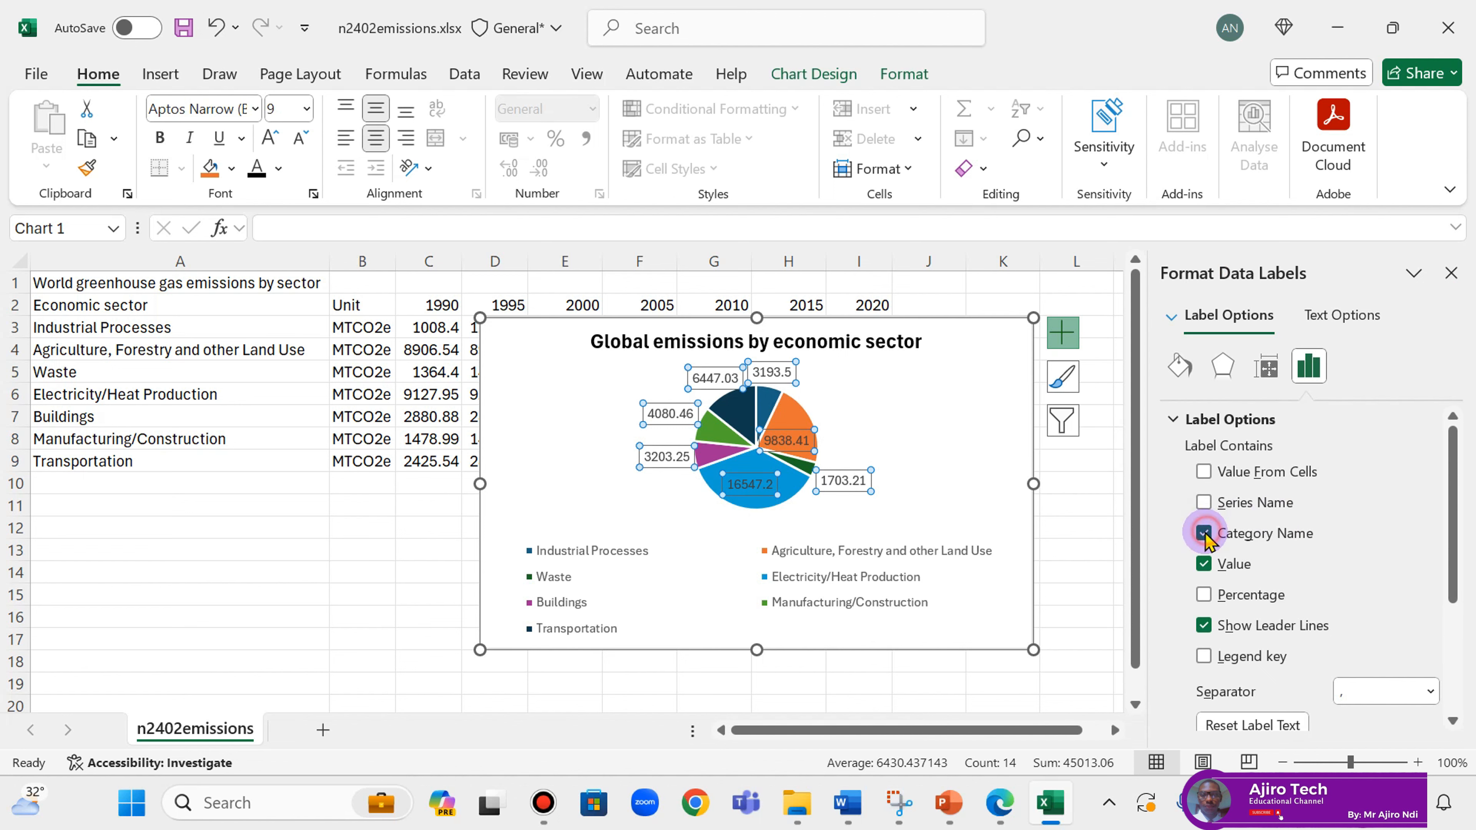
left_click(1203, 563)
left_click(1202, 594)
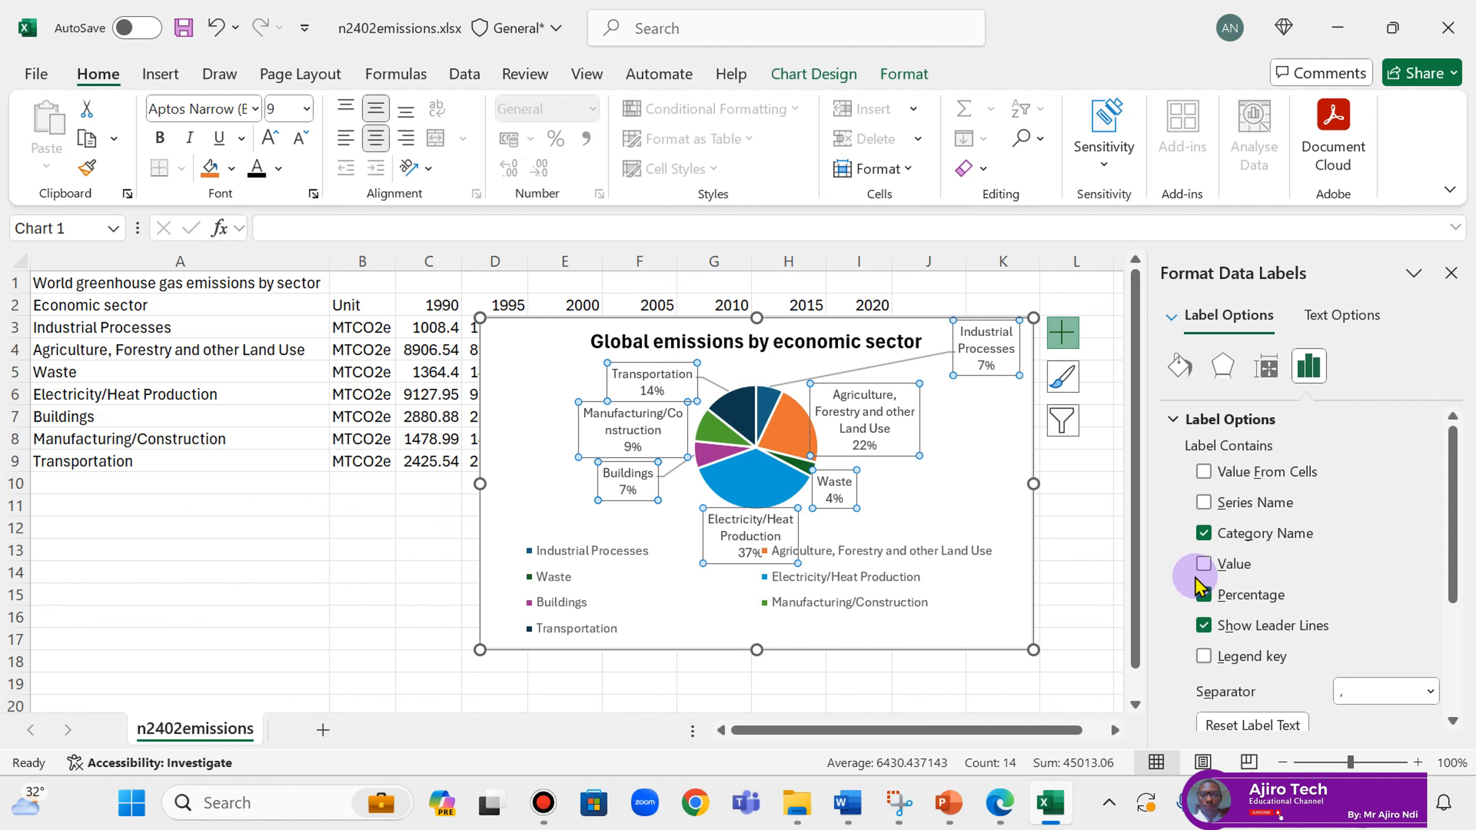
Step: Check question 26 in the question paper and set the pie chart's data label position to Outside End
left_click(1009, 805)
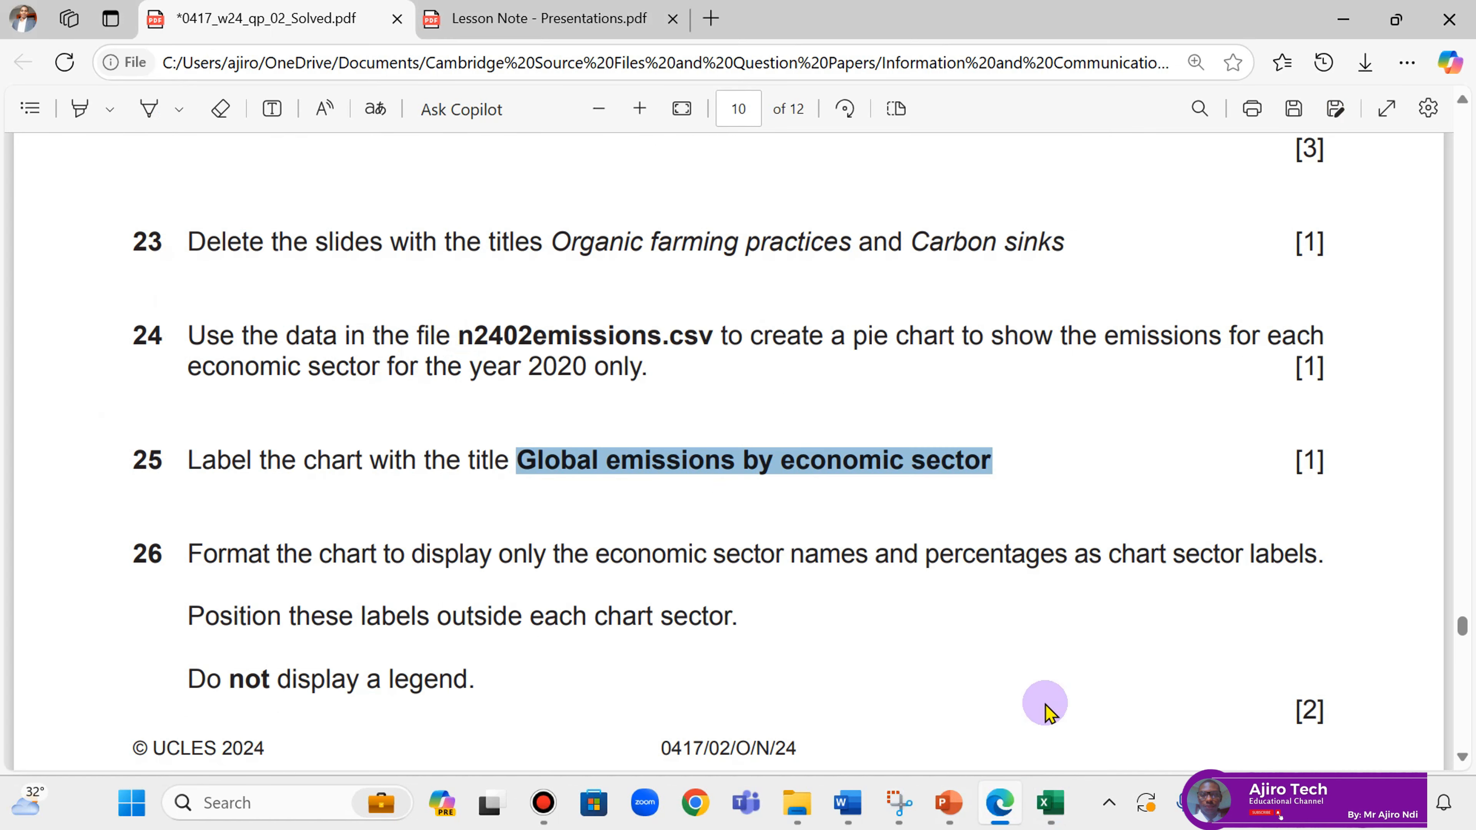
scroll(1044, 706, "down", 4)
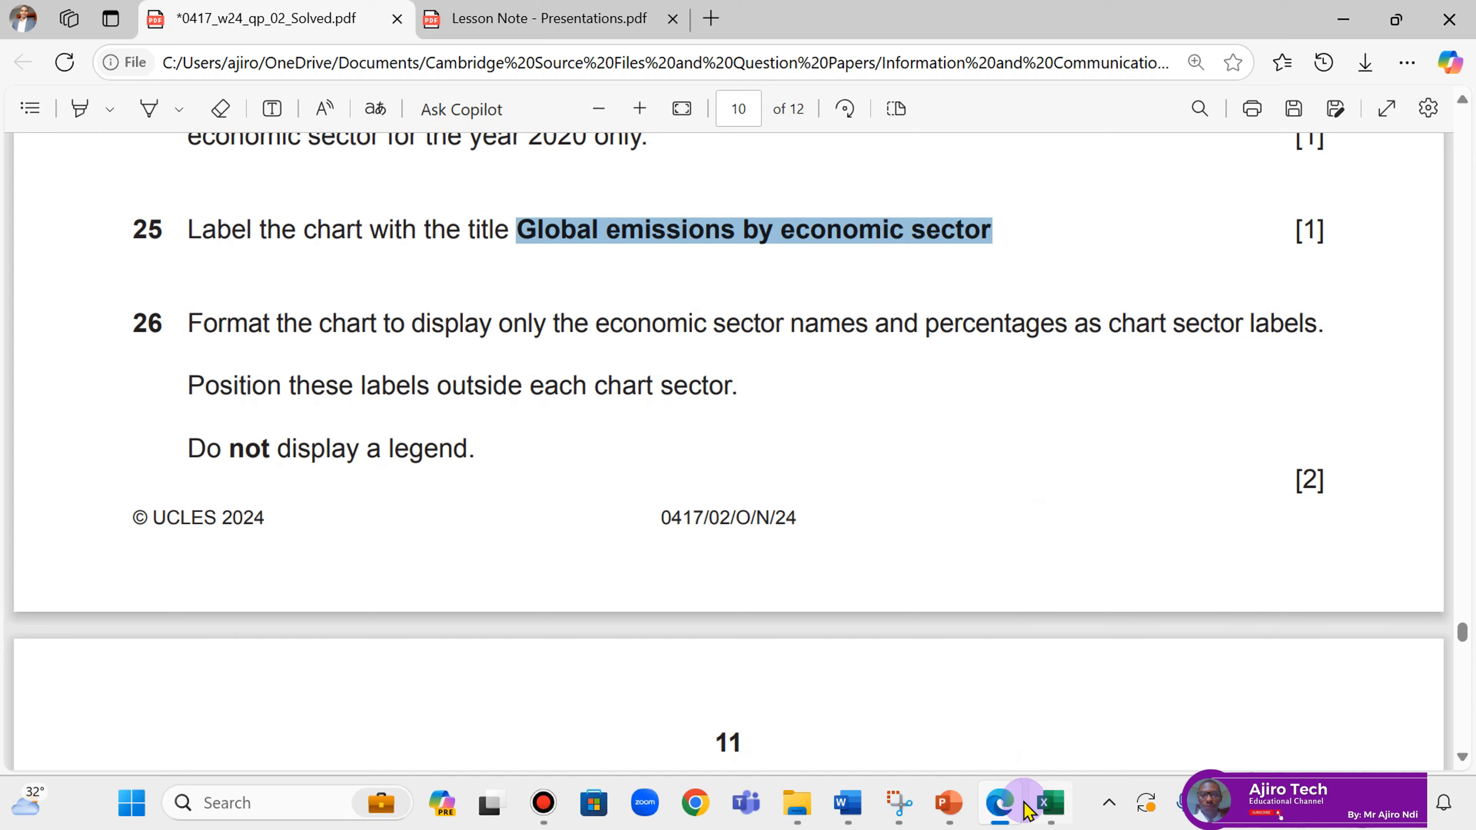
left_click(1051, 802)
scroll(1216, 602, "down", 4)
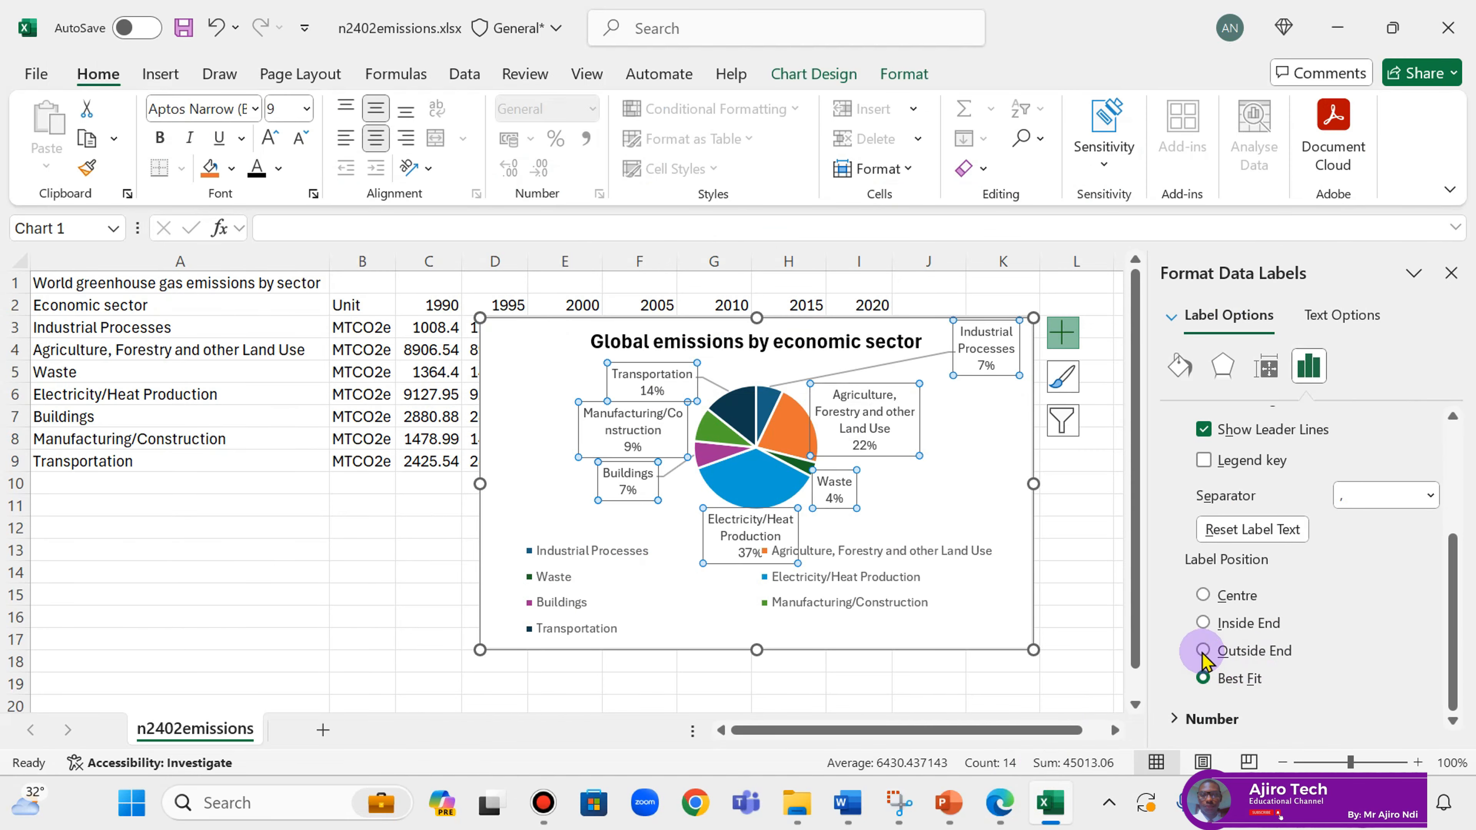
left_click(1203, 649)
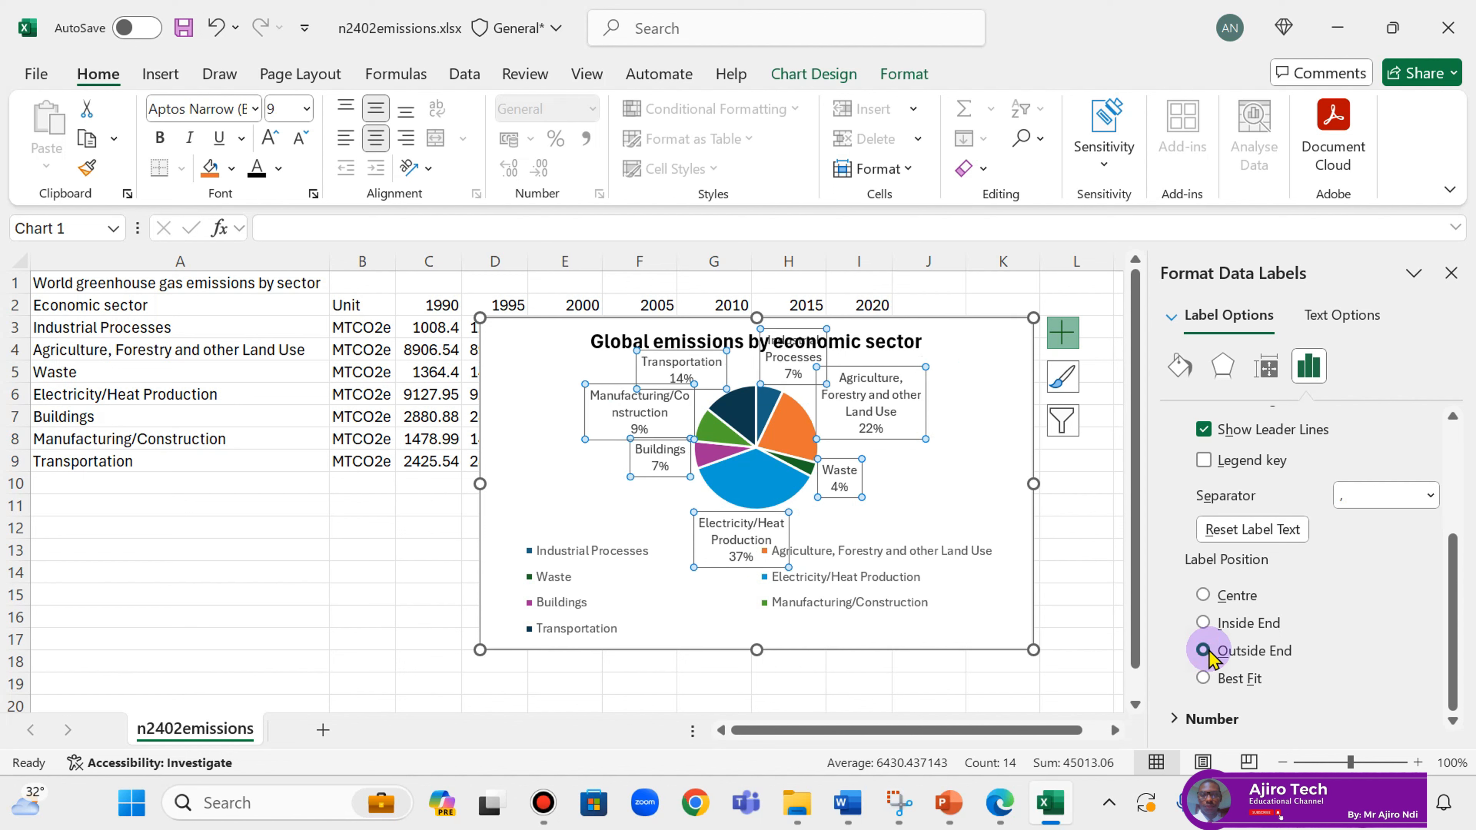
scroll(1305, 587, "up", 2)
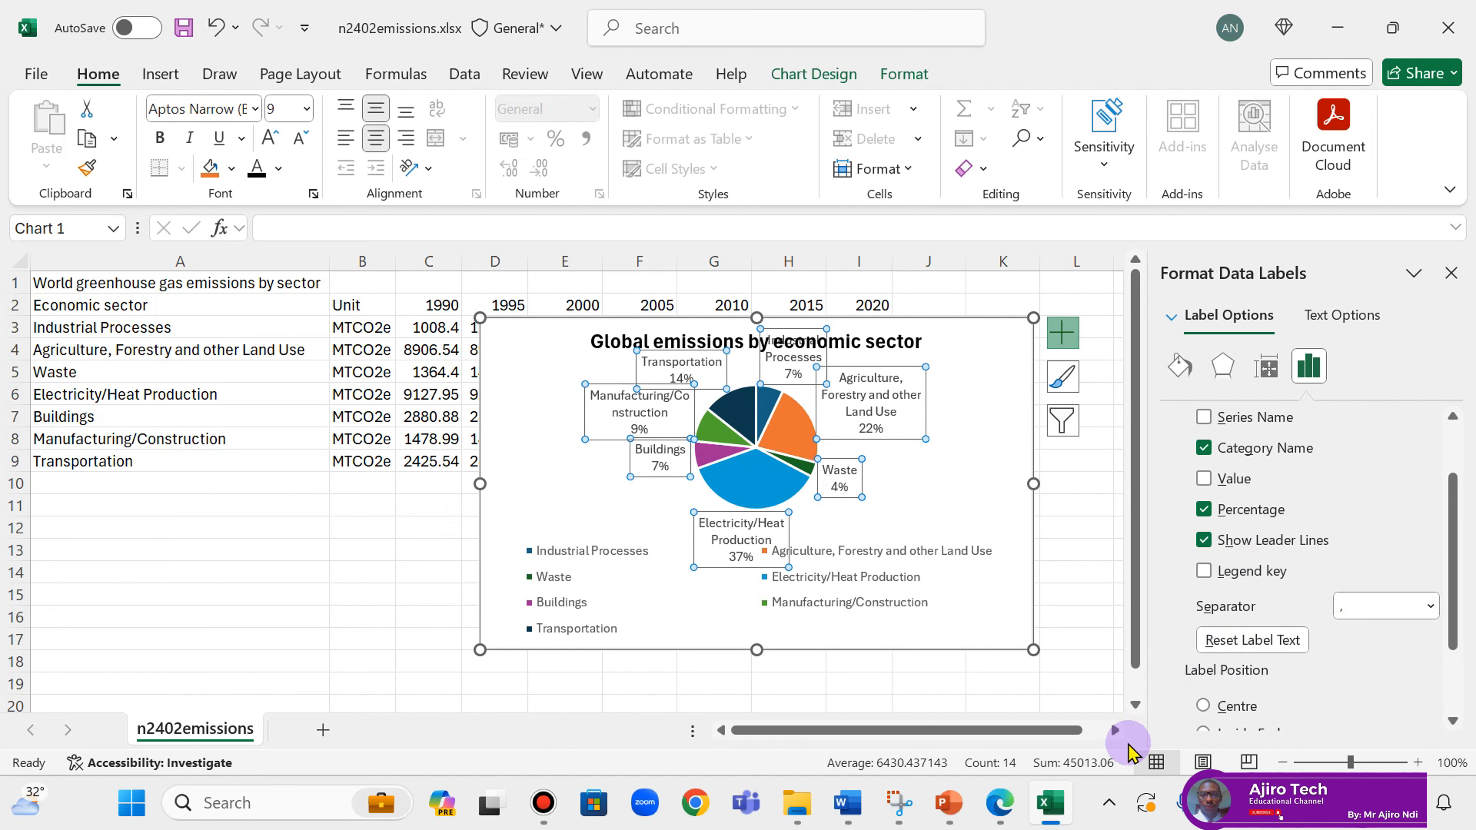
Step: Check the question paper's legend requirement, close the label formatting options and remove the legend from the pie chart
left_click(1000, 802)
scroll(1017, 622, "down", 4)
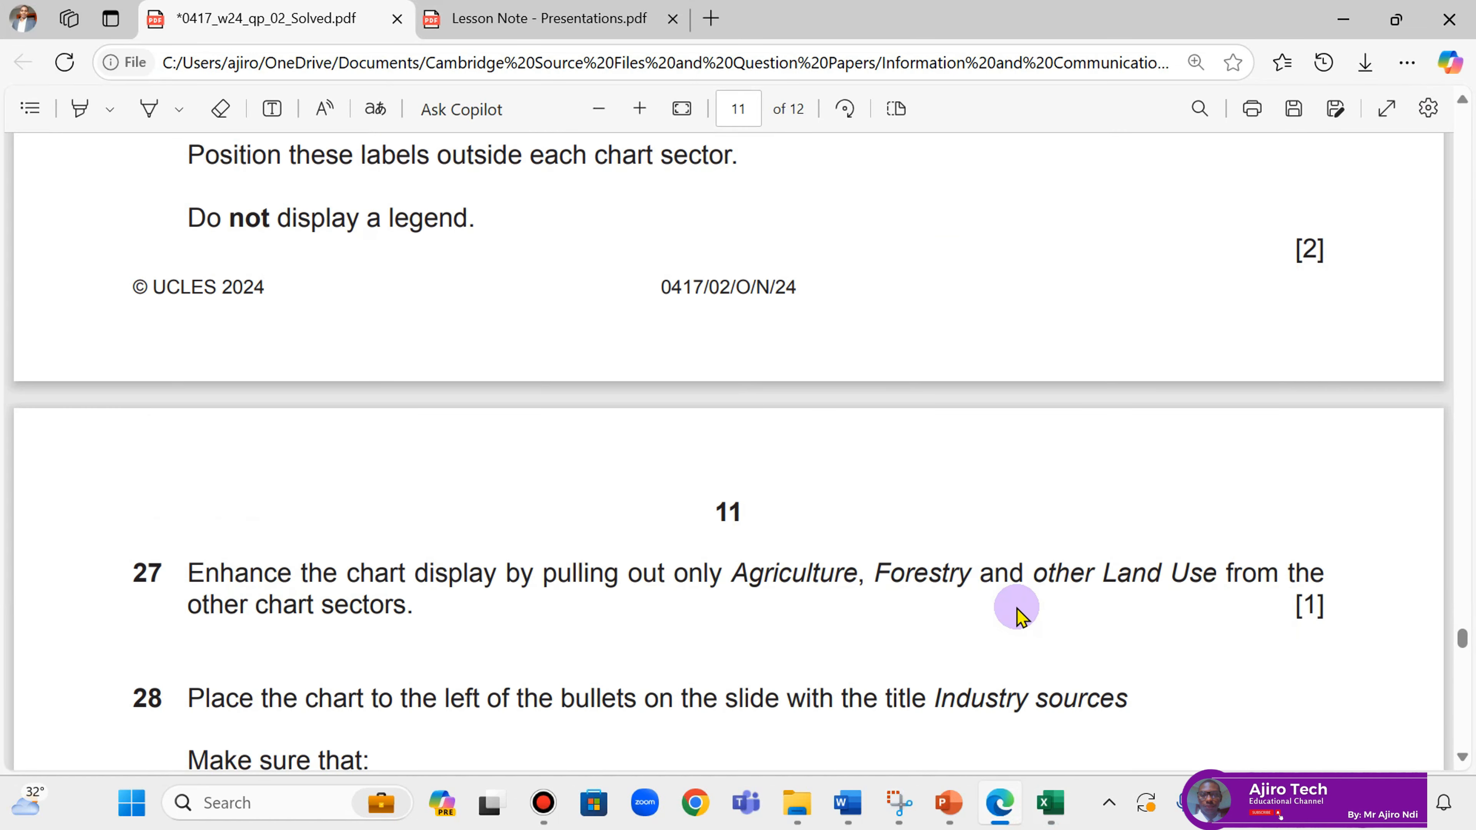
left_click(1051, 802)
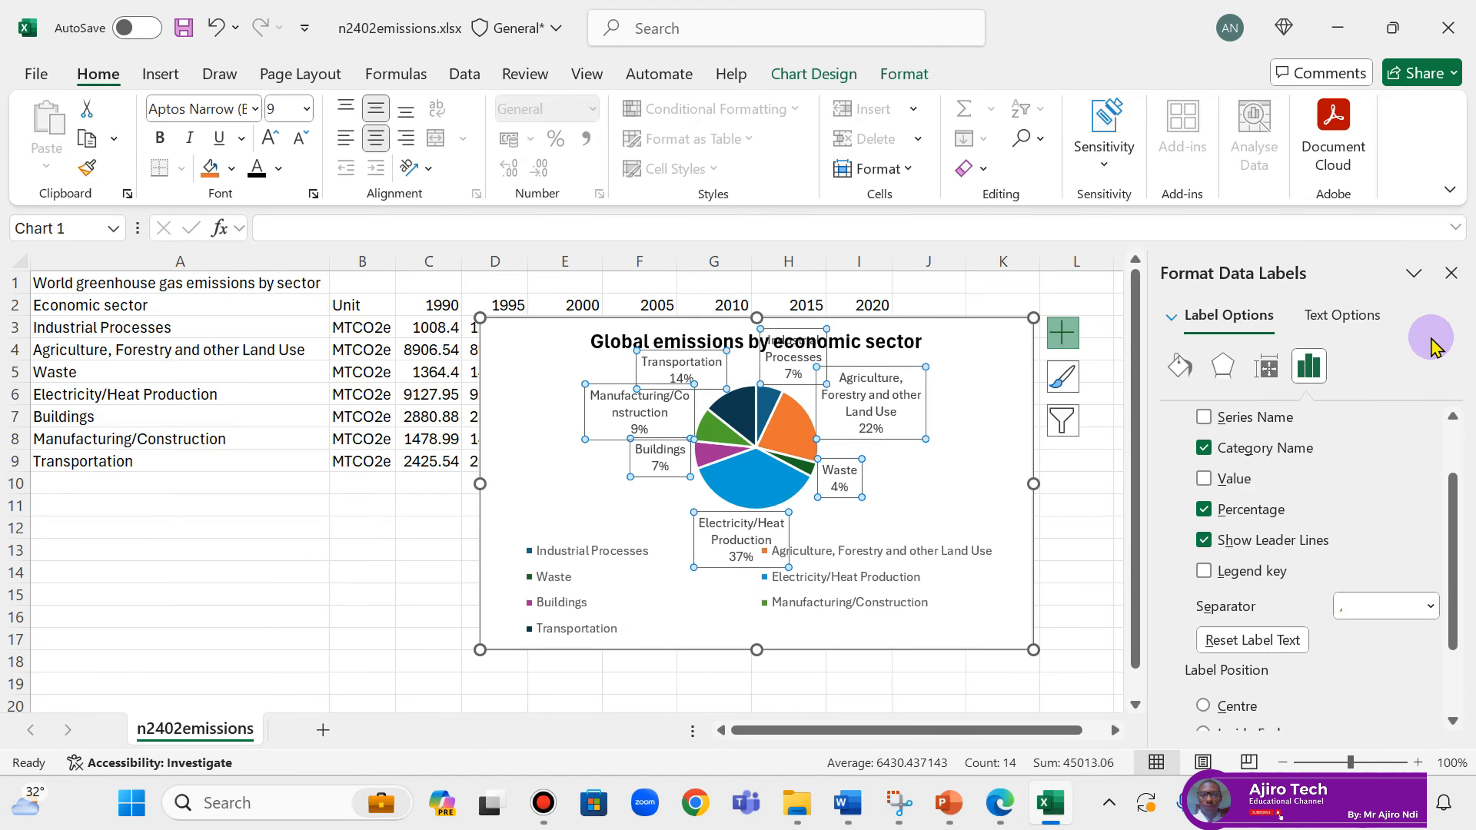
left_click(1451, 272)
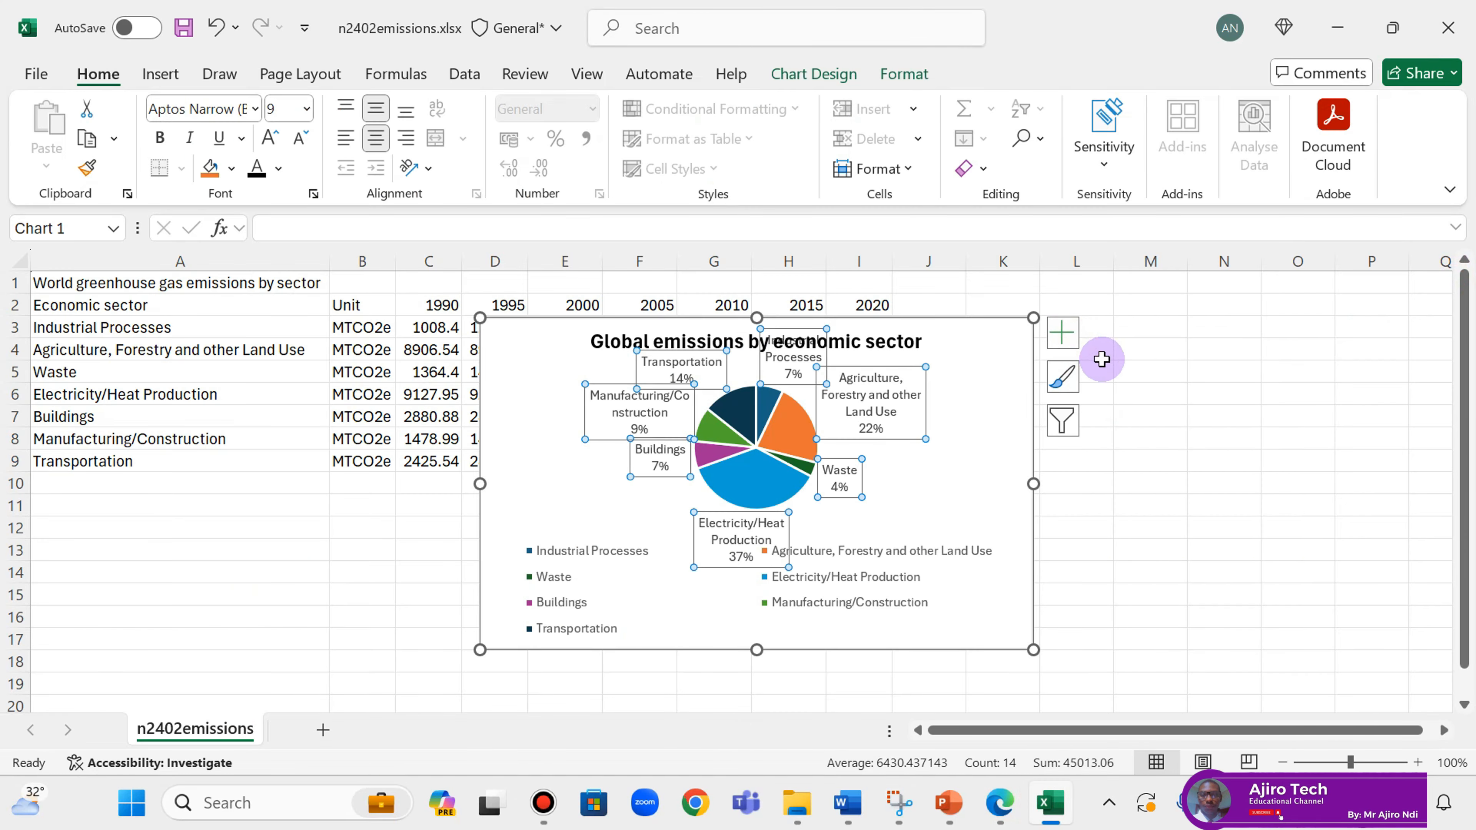
left_click(1063, 333)
left_click(1112, 416)
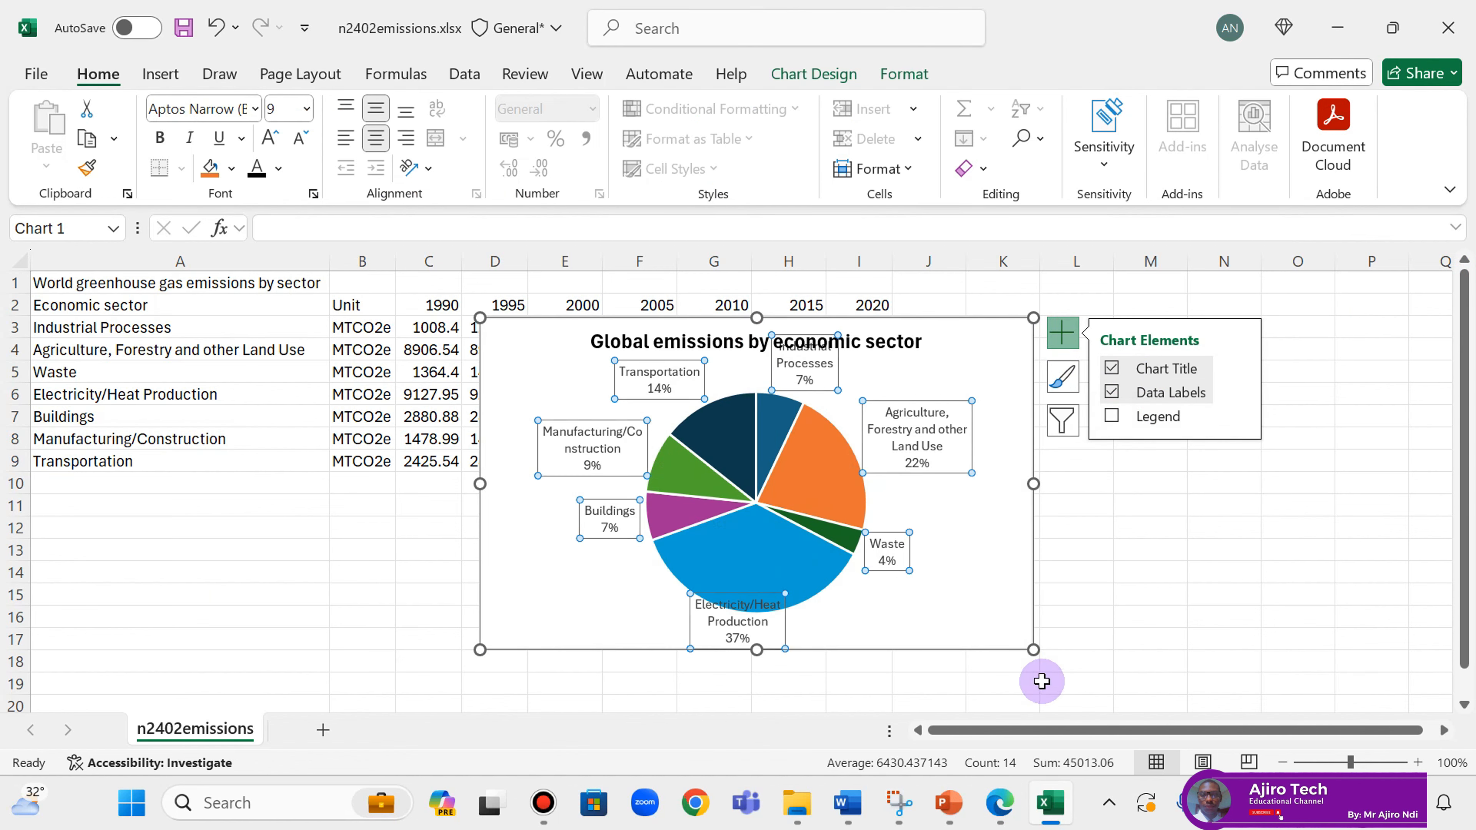
Step: Read questions 27 and 28 in the question paper, and move the Waste and Agriculture, Forestry and other Land Use labels away from the pie
left_click(999, 802)
scroll(988, 520, "down", 2)
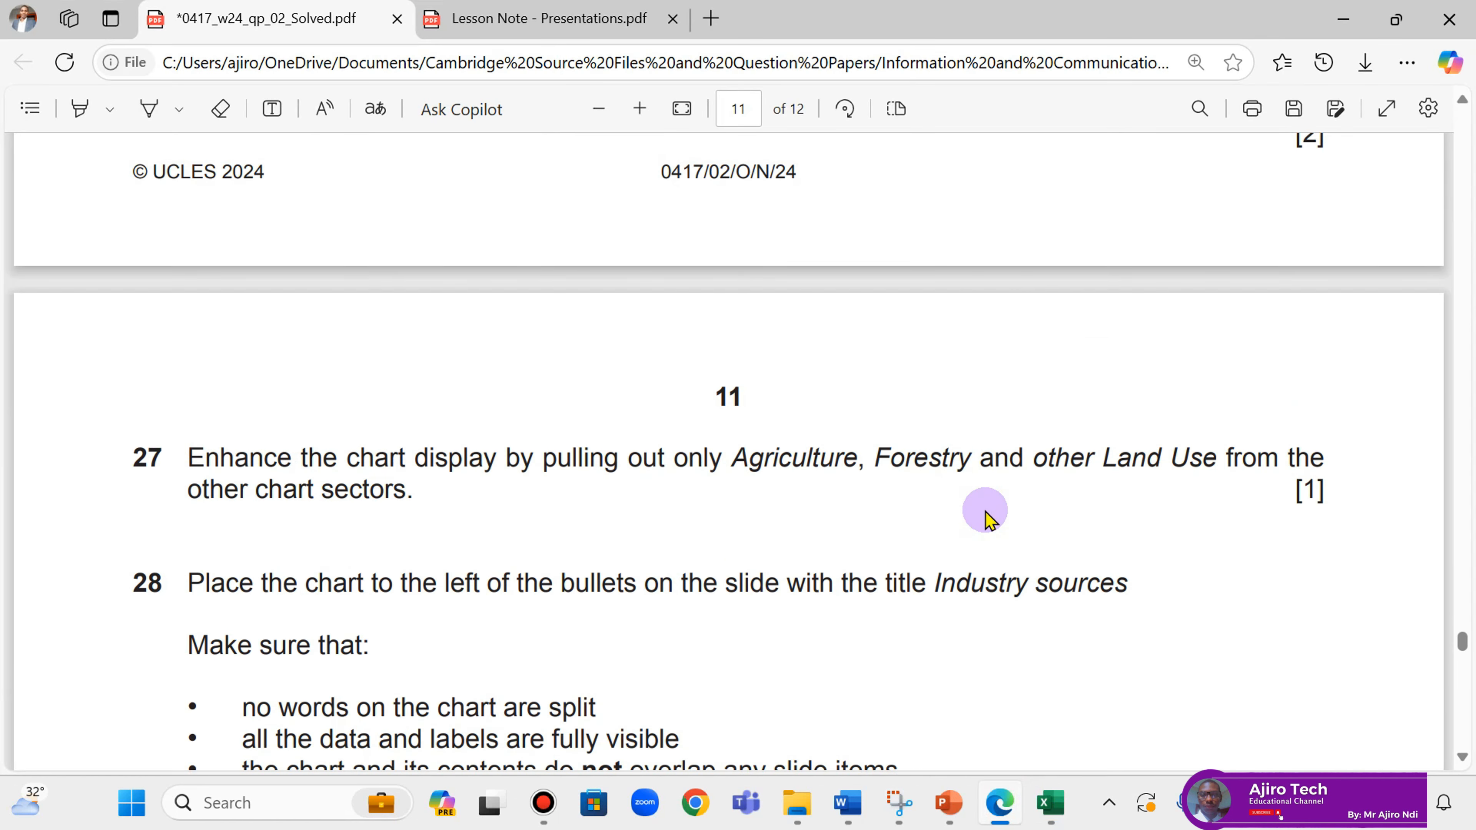
scroll(988, 521, "down", 2)
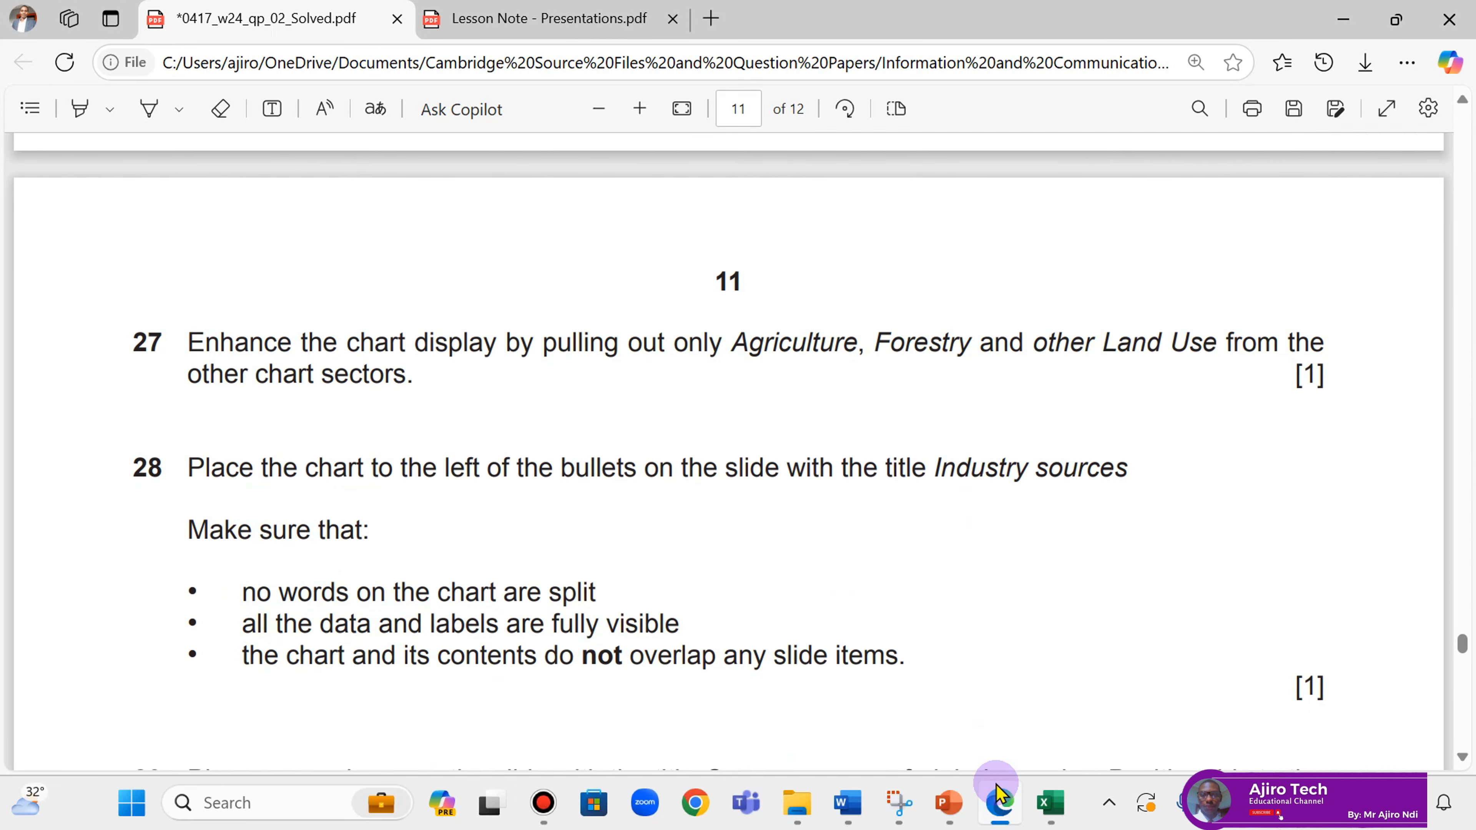
left_click(998, 801)
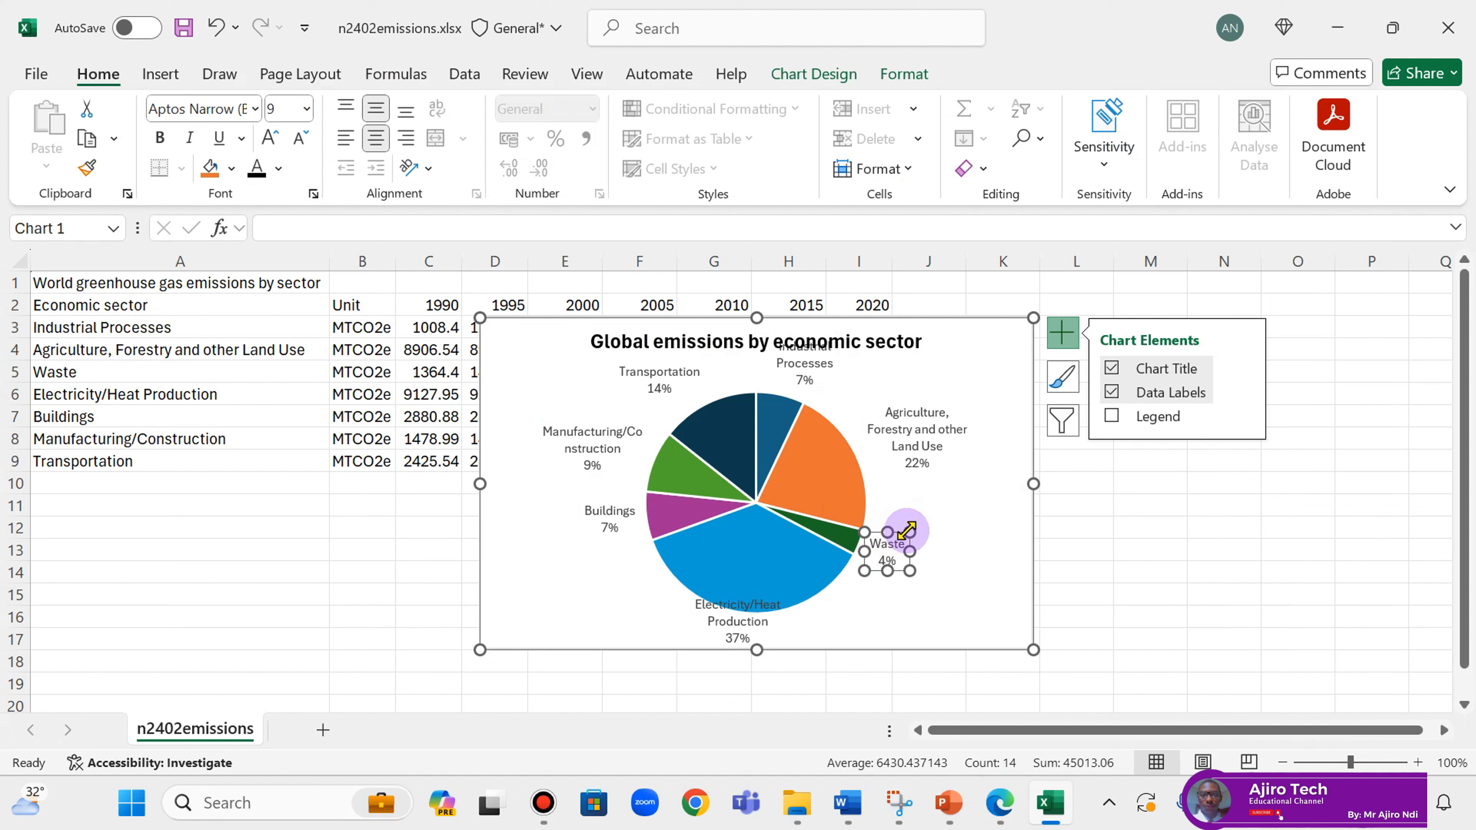
left_click_drag(899, 532, 947, 532)
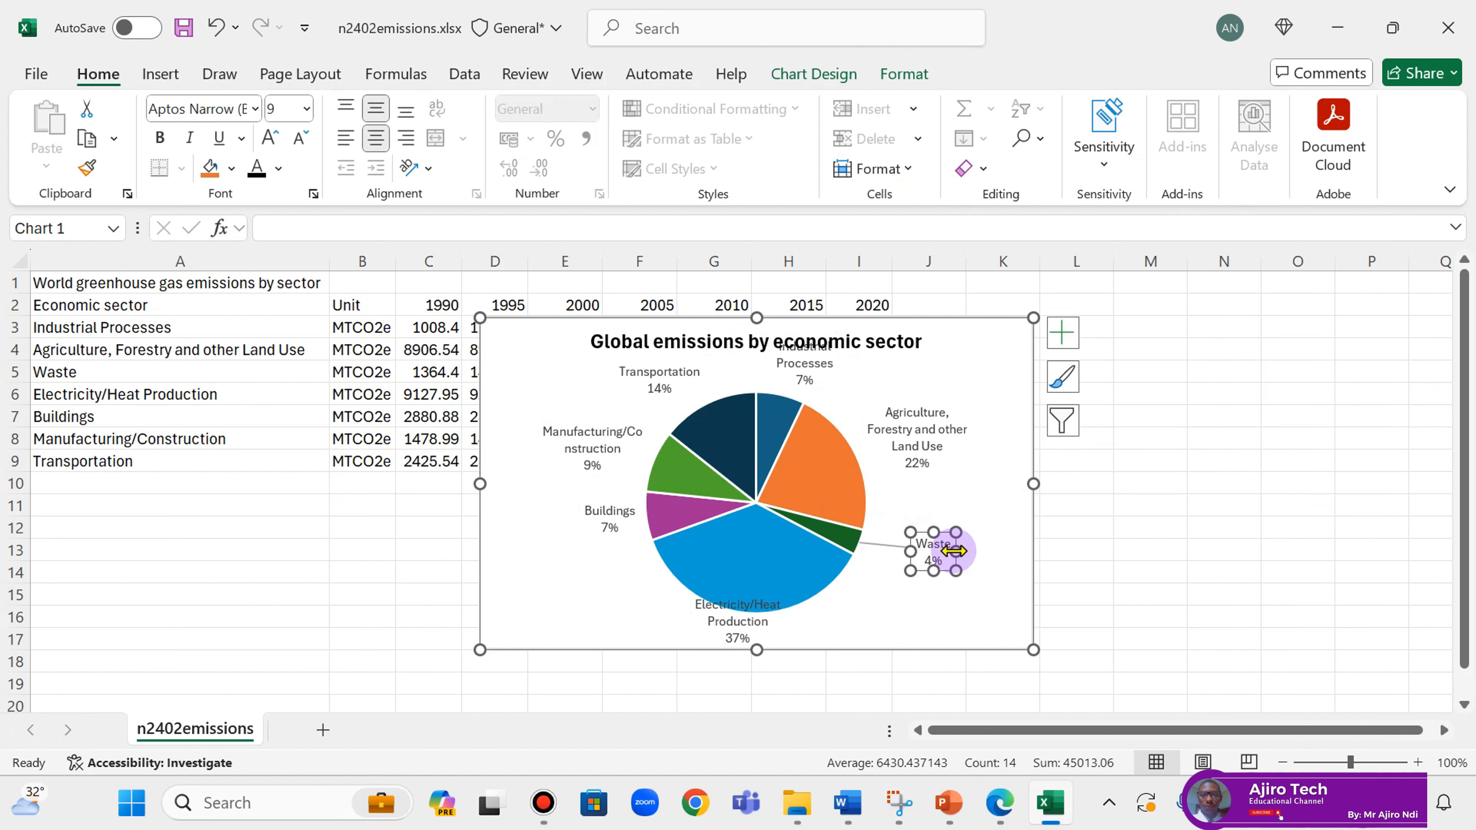
left_click(942, 410)
left_click_drag(945, 401, 976, 392)
Step: Move the Industrial Processes label off the chart title to the pie's upper right and widen it so its name fits on one line
left_click(825, 361)
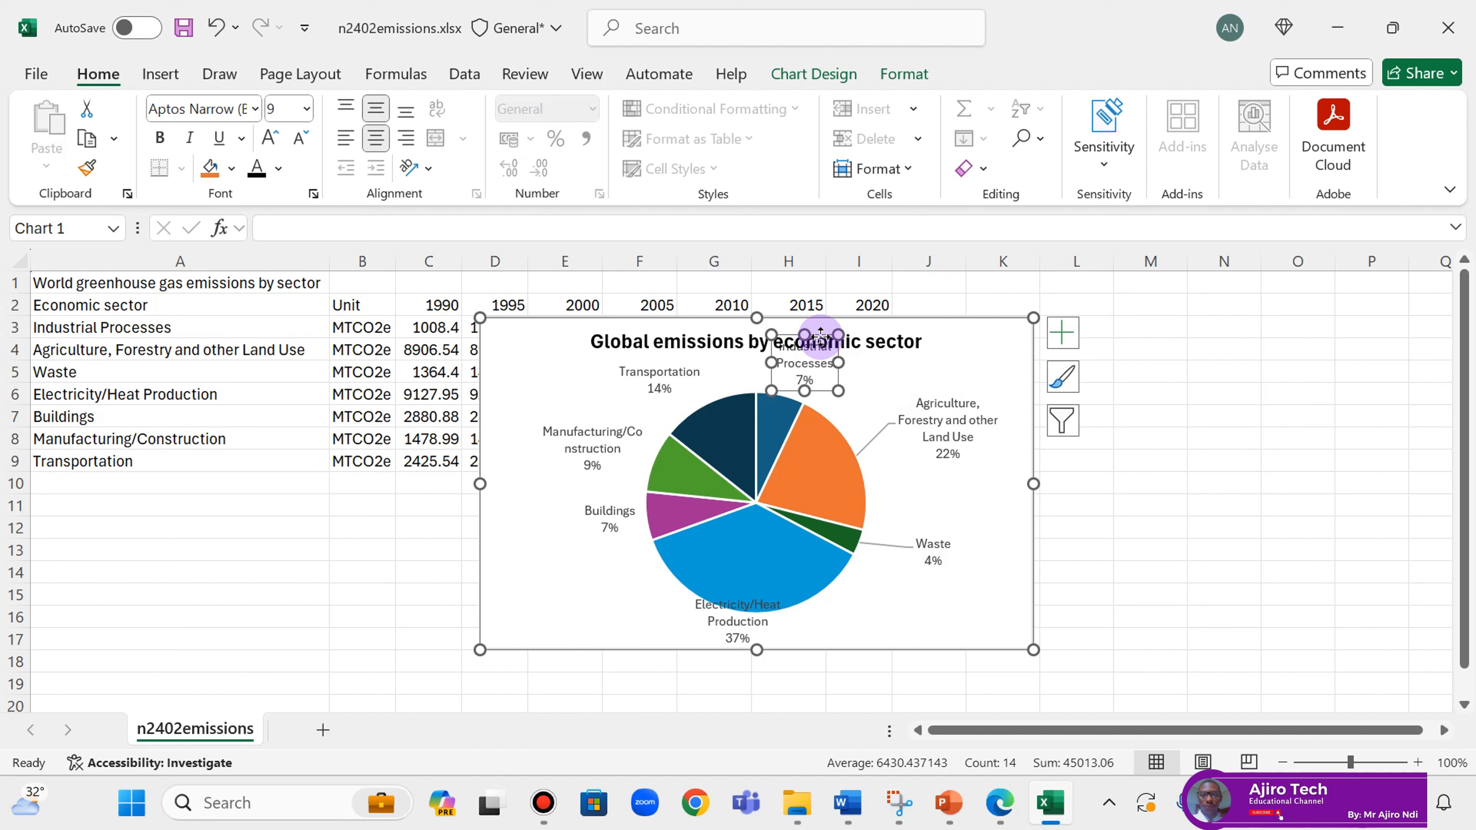
left_click_drag(821, 333, 963, 384)
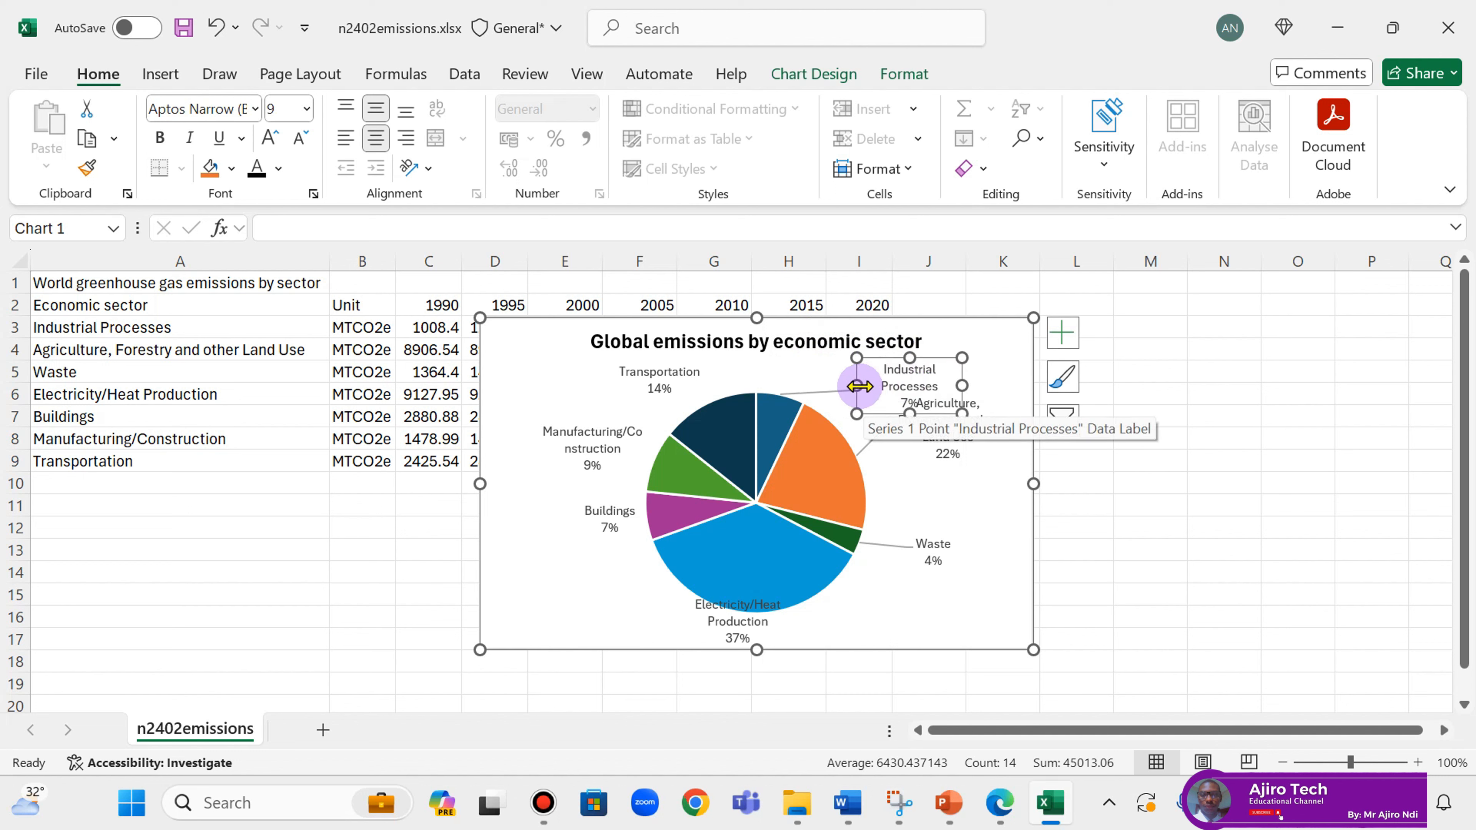
left_click_drag(856, 384, 907, 353)
left_click(998, 366)
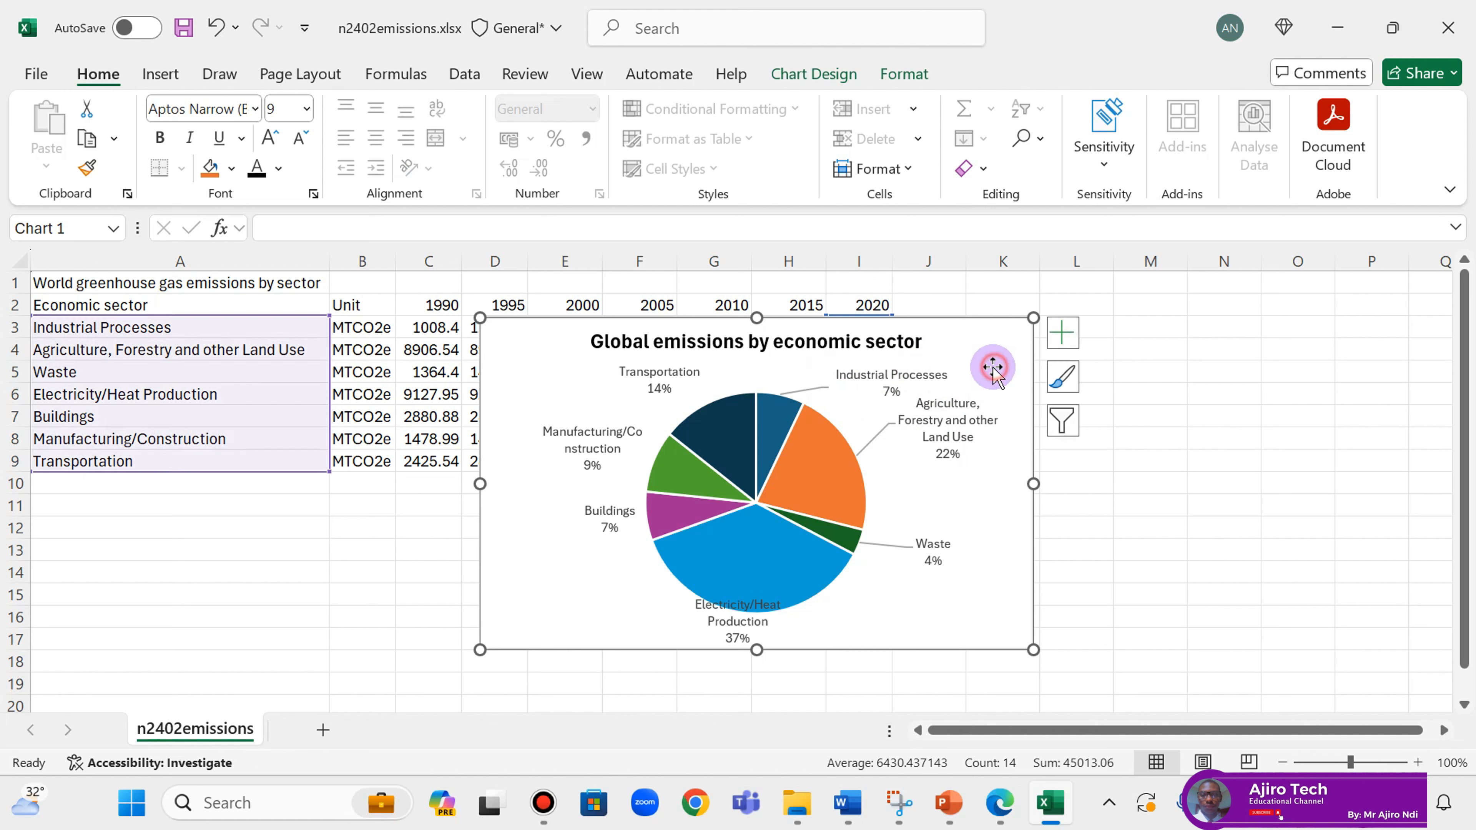
Step: Move the Transportation label farther left of the pie, and widen the Manufacturing/Construction label and shift it left
left_click(677, 375)
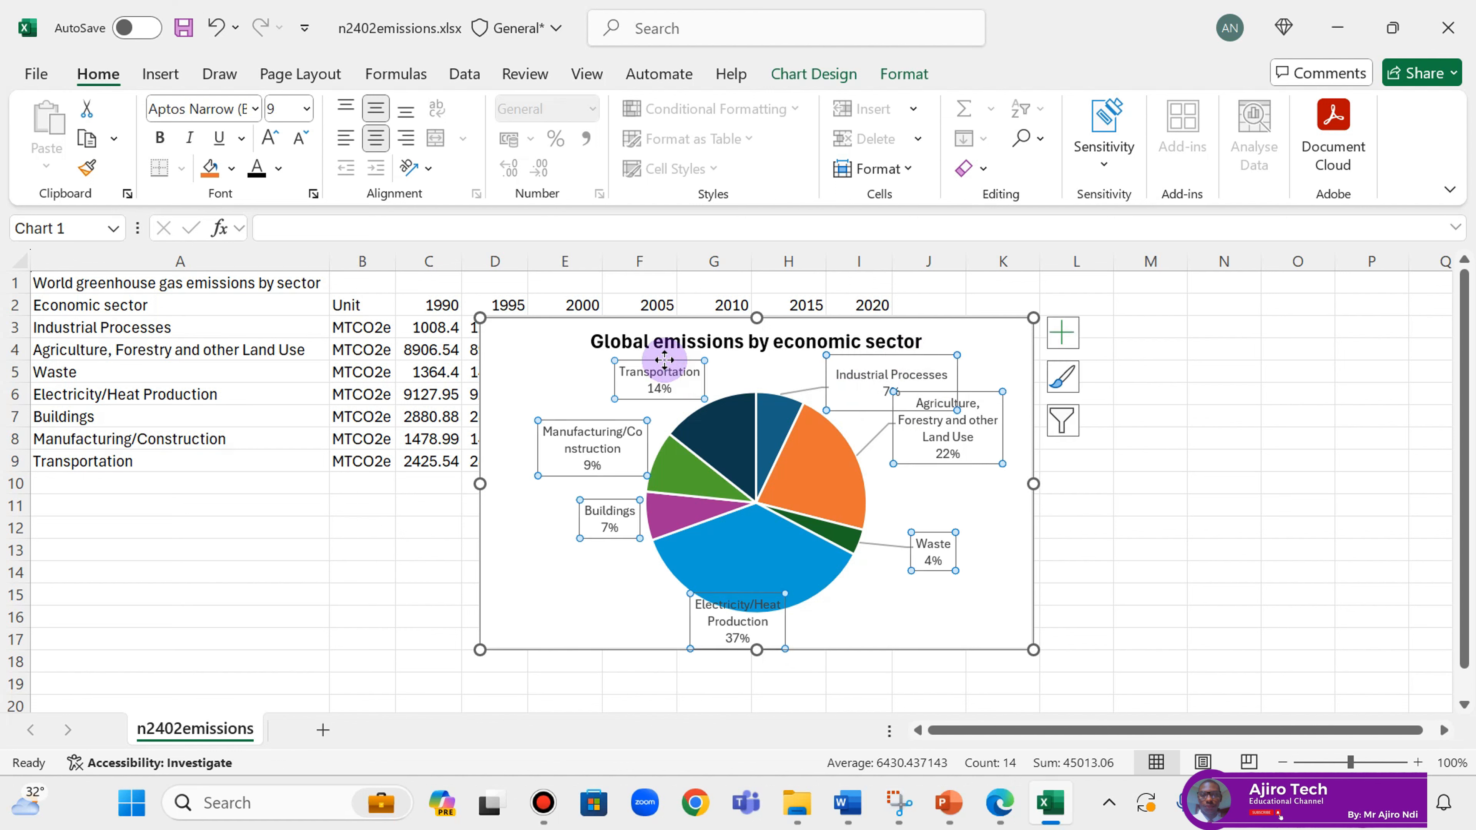
left_click(664, 359)
left_click_drag(680, 360, 621, 362)
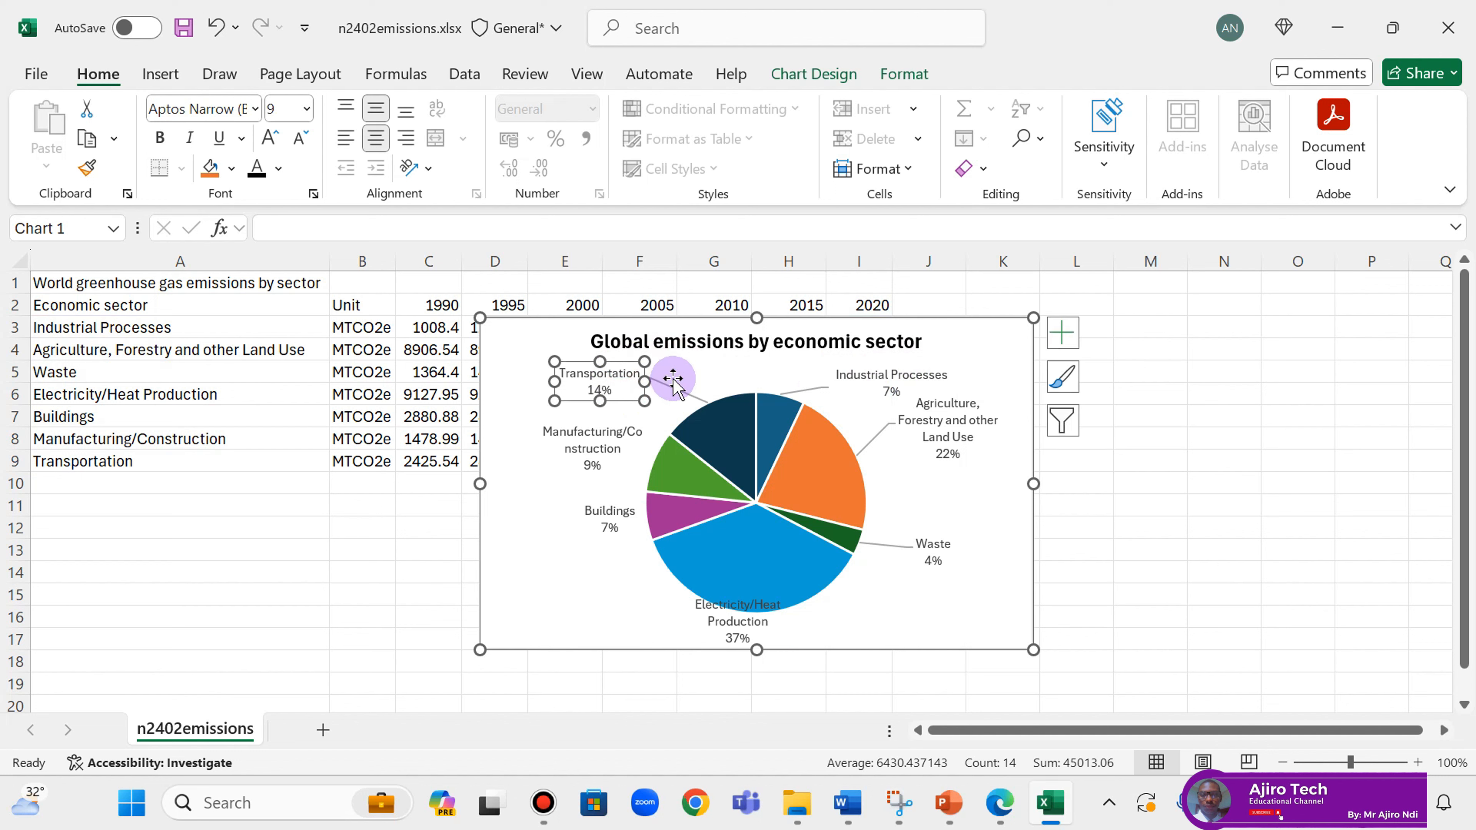
left_click(609, 442)
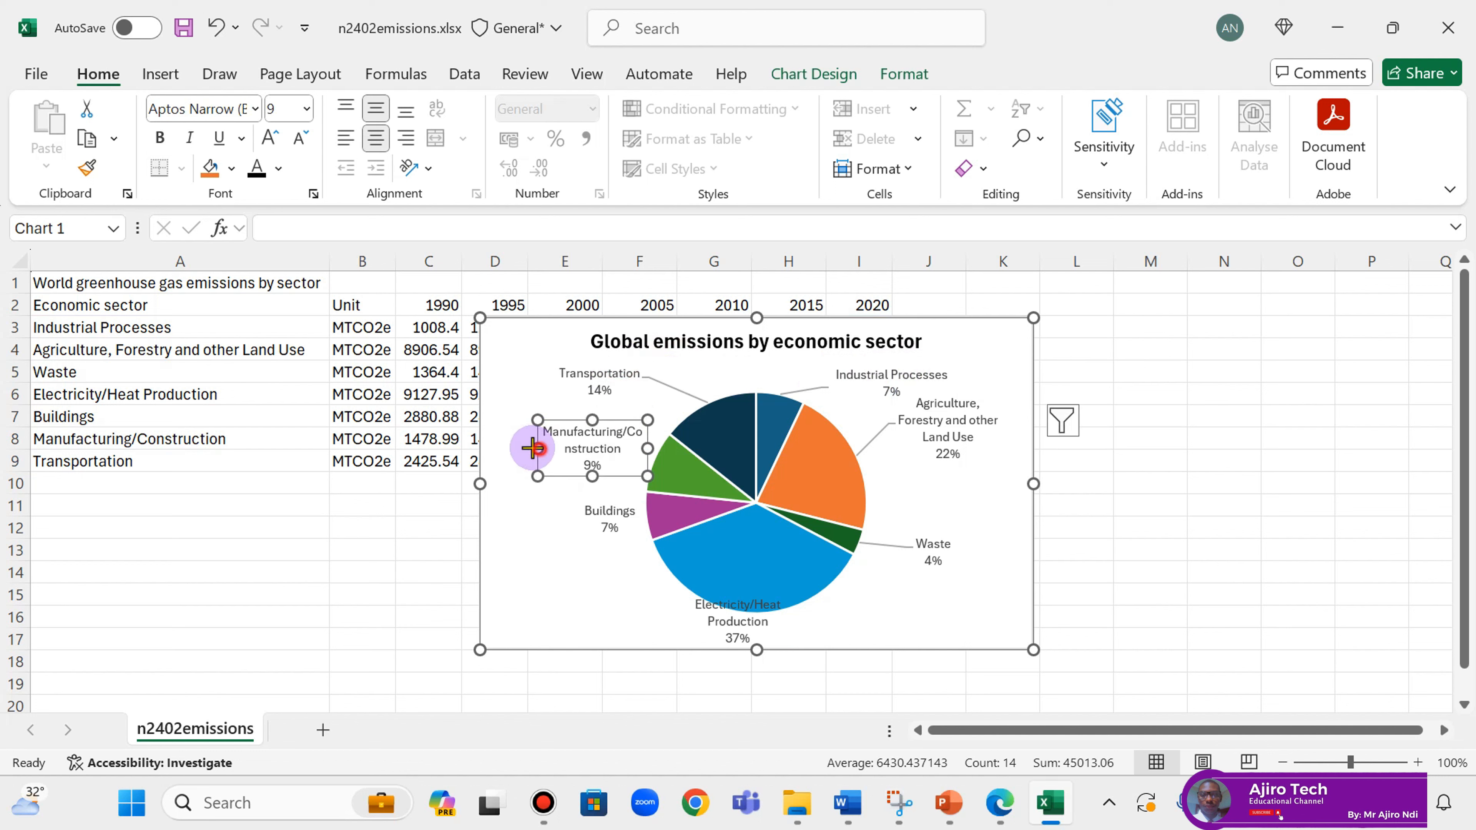
left_click_drag(533, 447, 519, 448)
left_click_drag(601, 419, 577, 419)
Step: Move the Buildings label farther left of the pie and the Electricity/Heat Production label to the pie's lower right
left_click(609, 519)
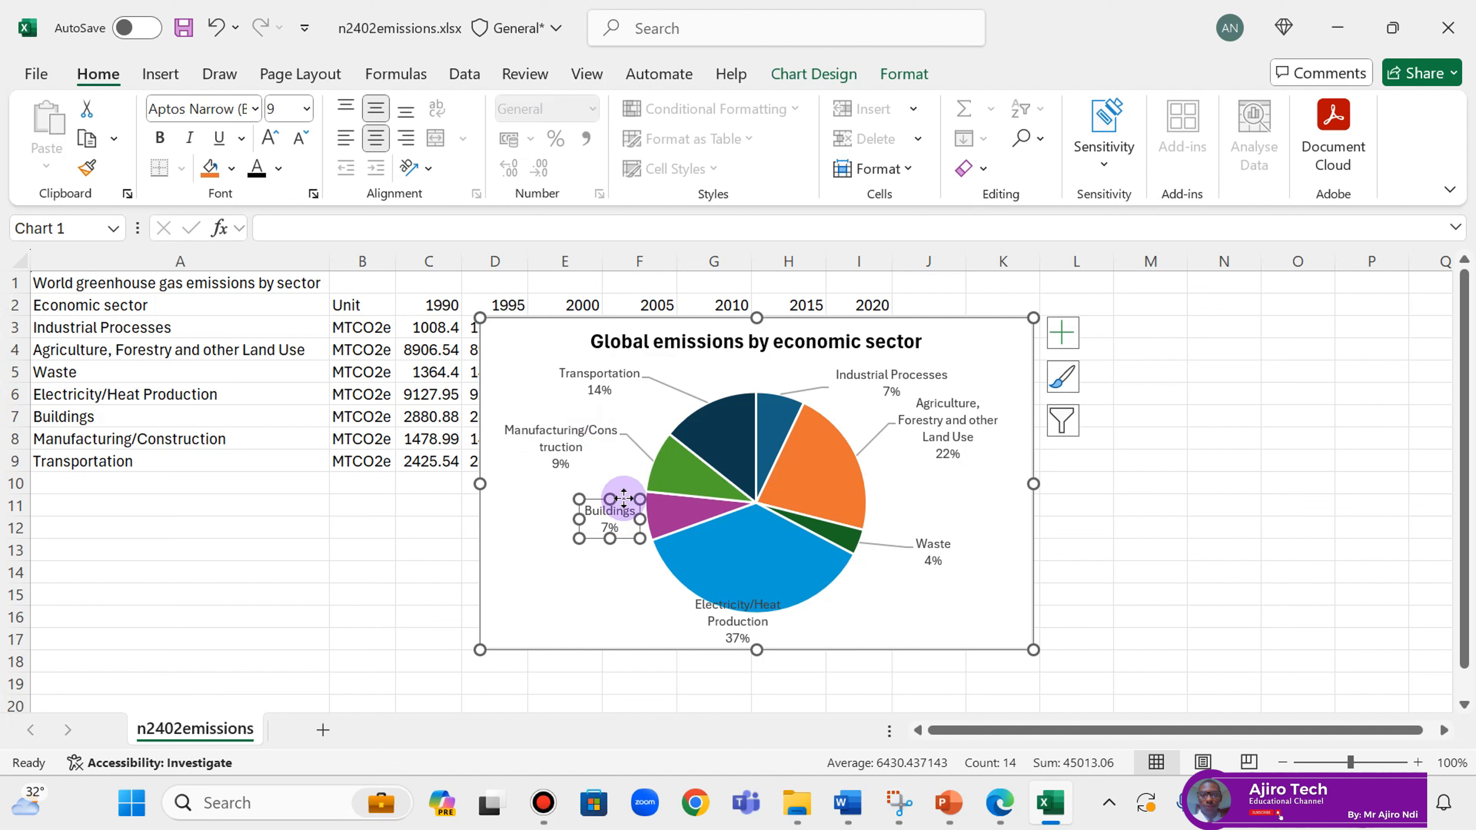
left_click_drag(623, 498, 577, 503)
left_click(598, 573)
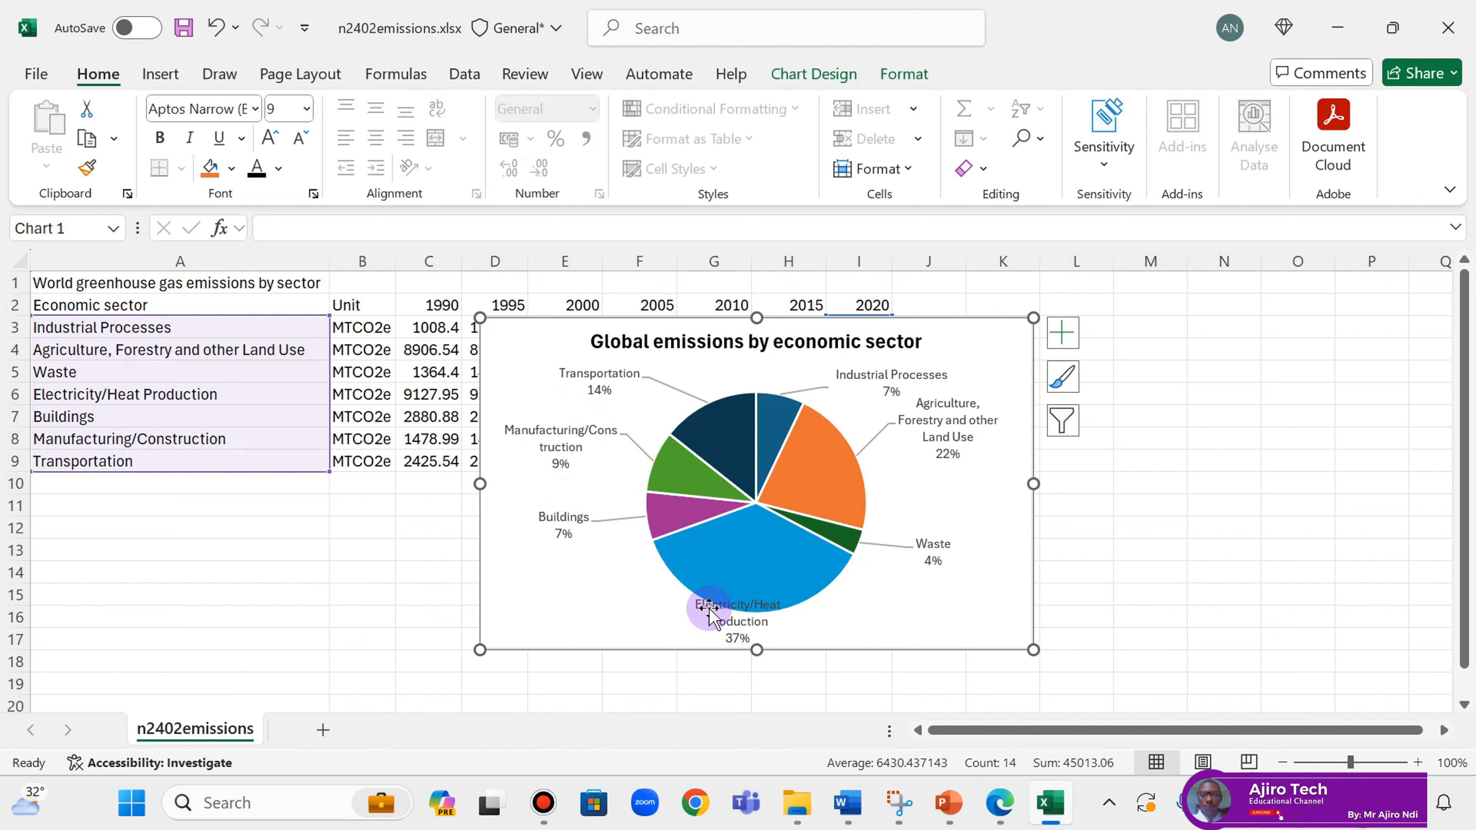
left_click(739, 593)
left_click(739, 593)
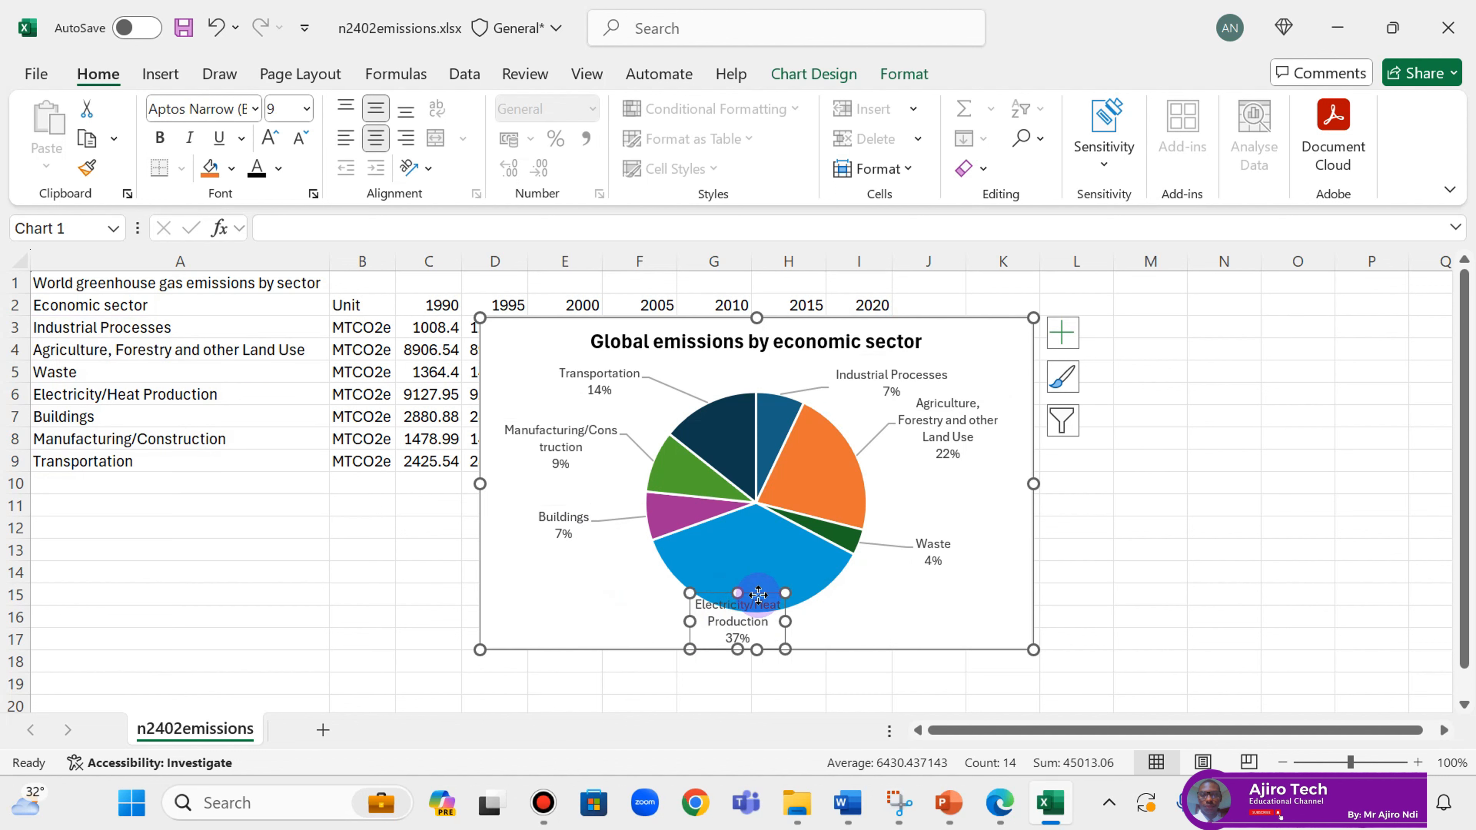
left_click_drag(758, 594, 908, 596)
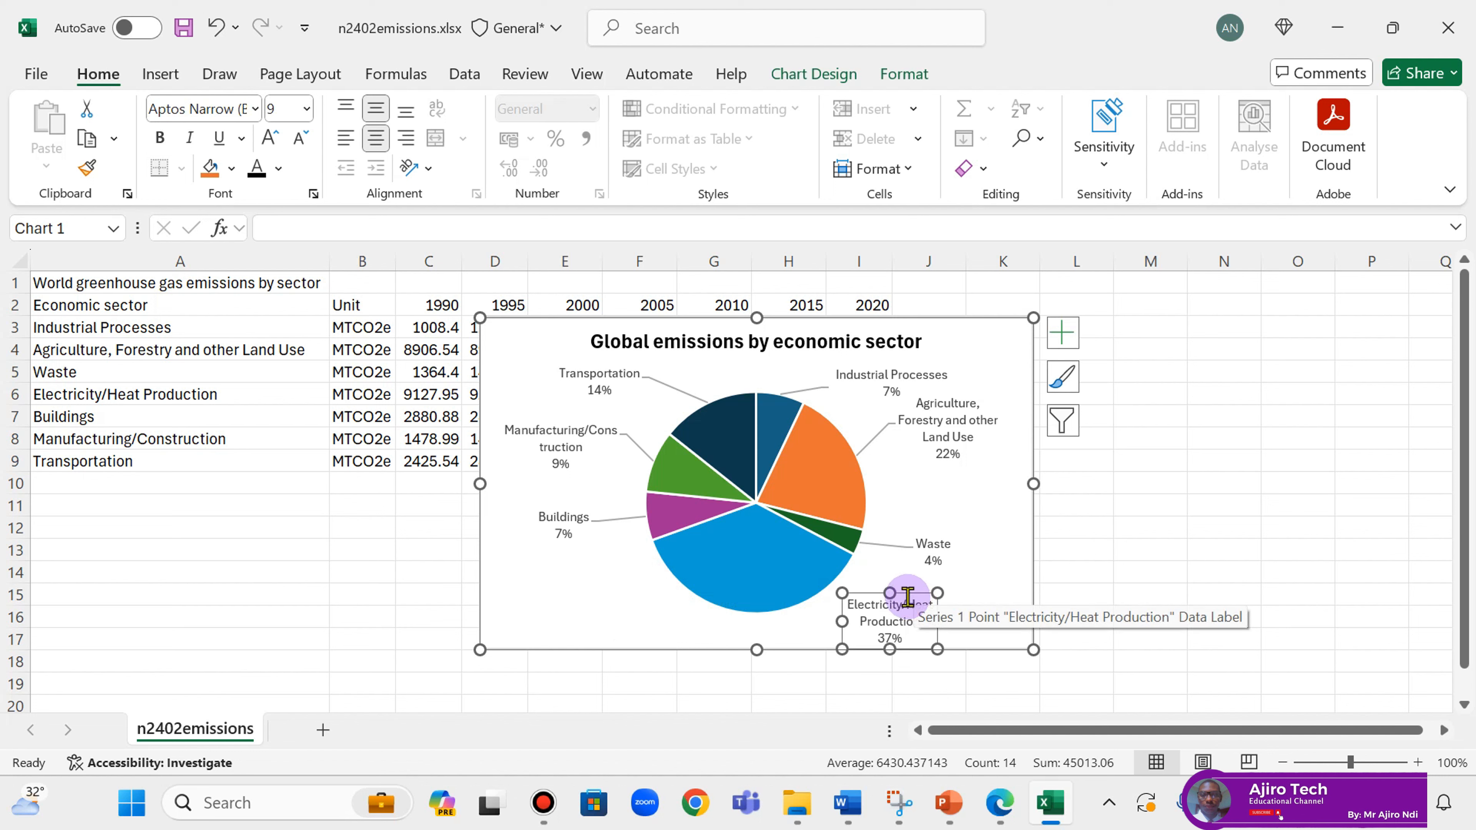
Step: Move the Electricity/Heat Production label from the pie's lower right to its lower left and widen it
left_click(906, 598)
left_click(782, 626)
left_click(878, 598)
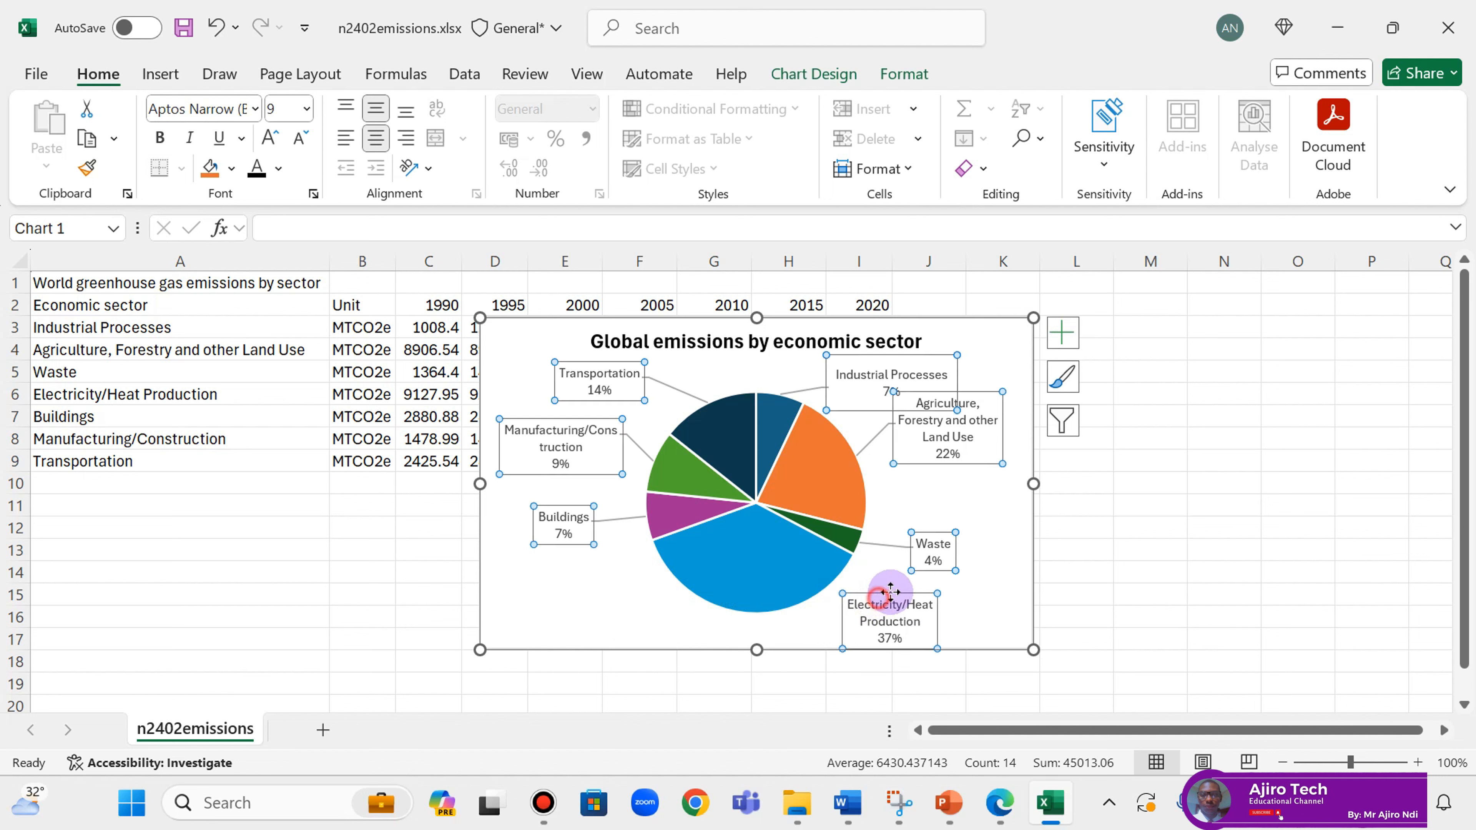
left_click(892, 591)
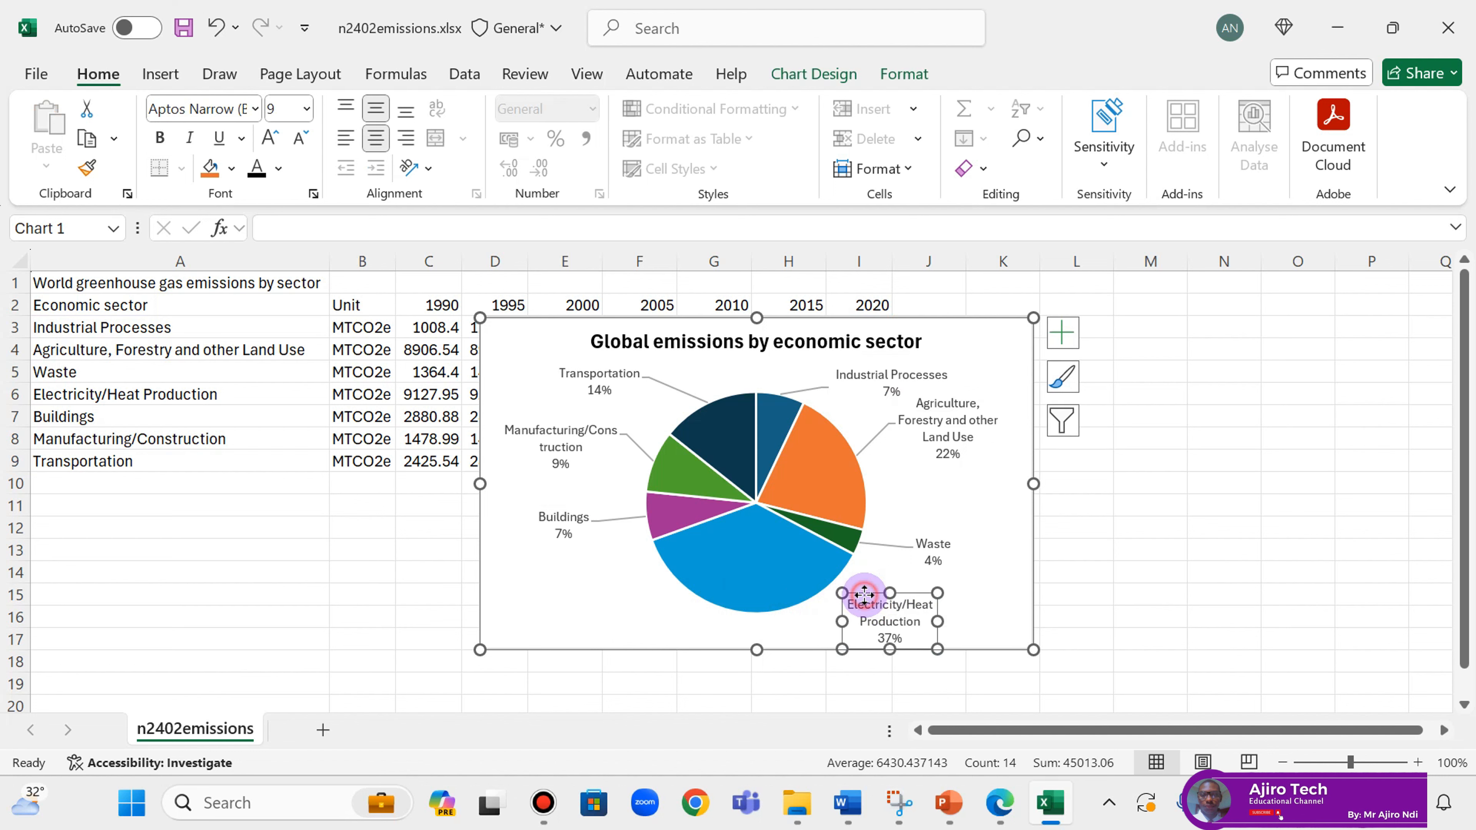
left_click_drag(866, 593, 898, 584)
left_click(767, 593)
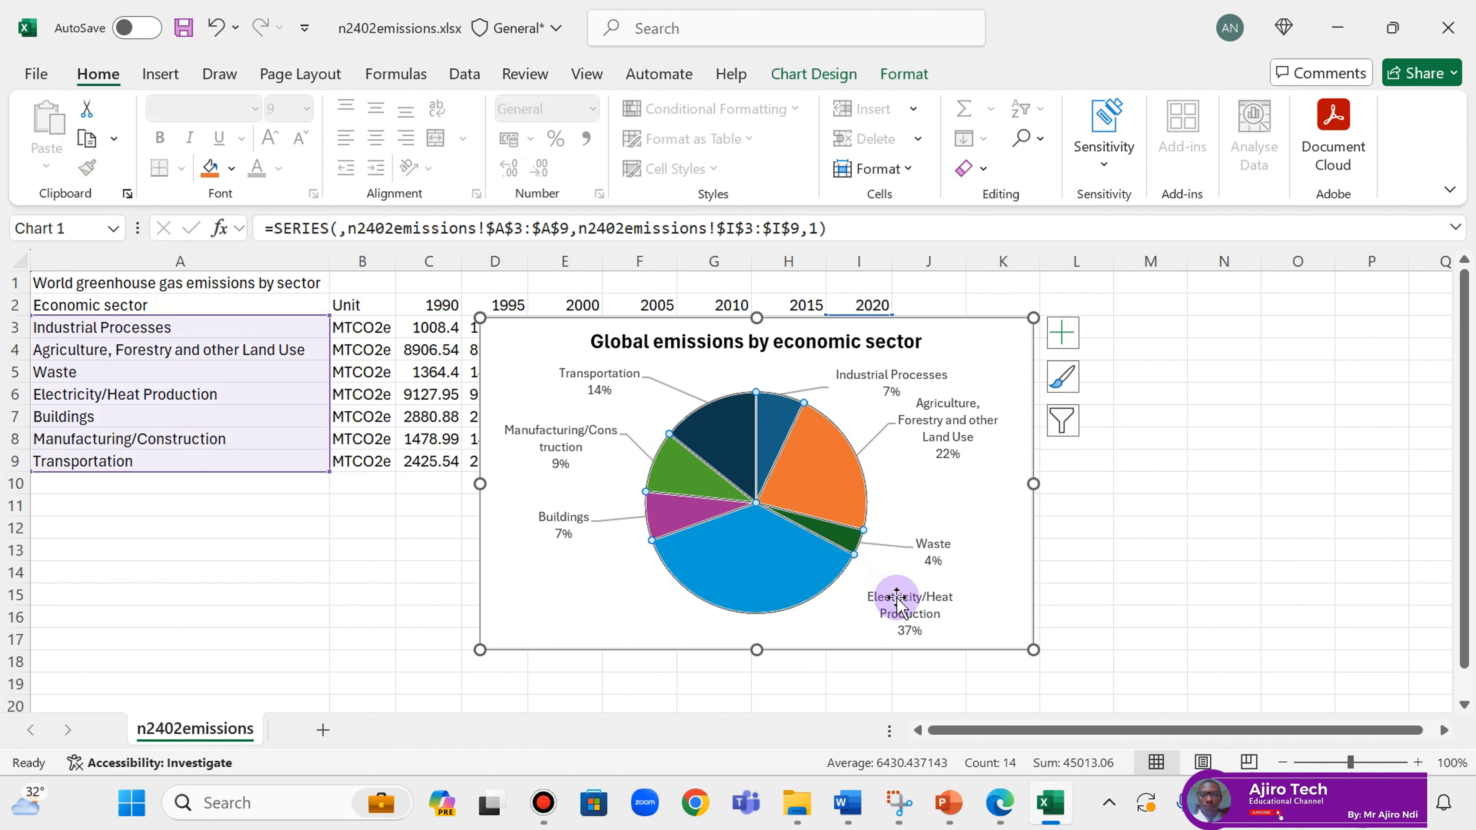
left_click(903, 598)
left_click(887, 592)
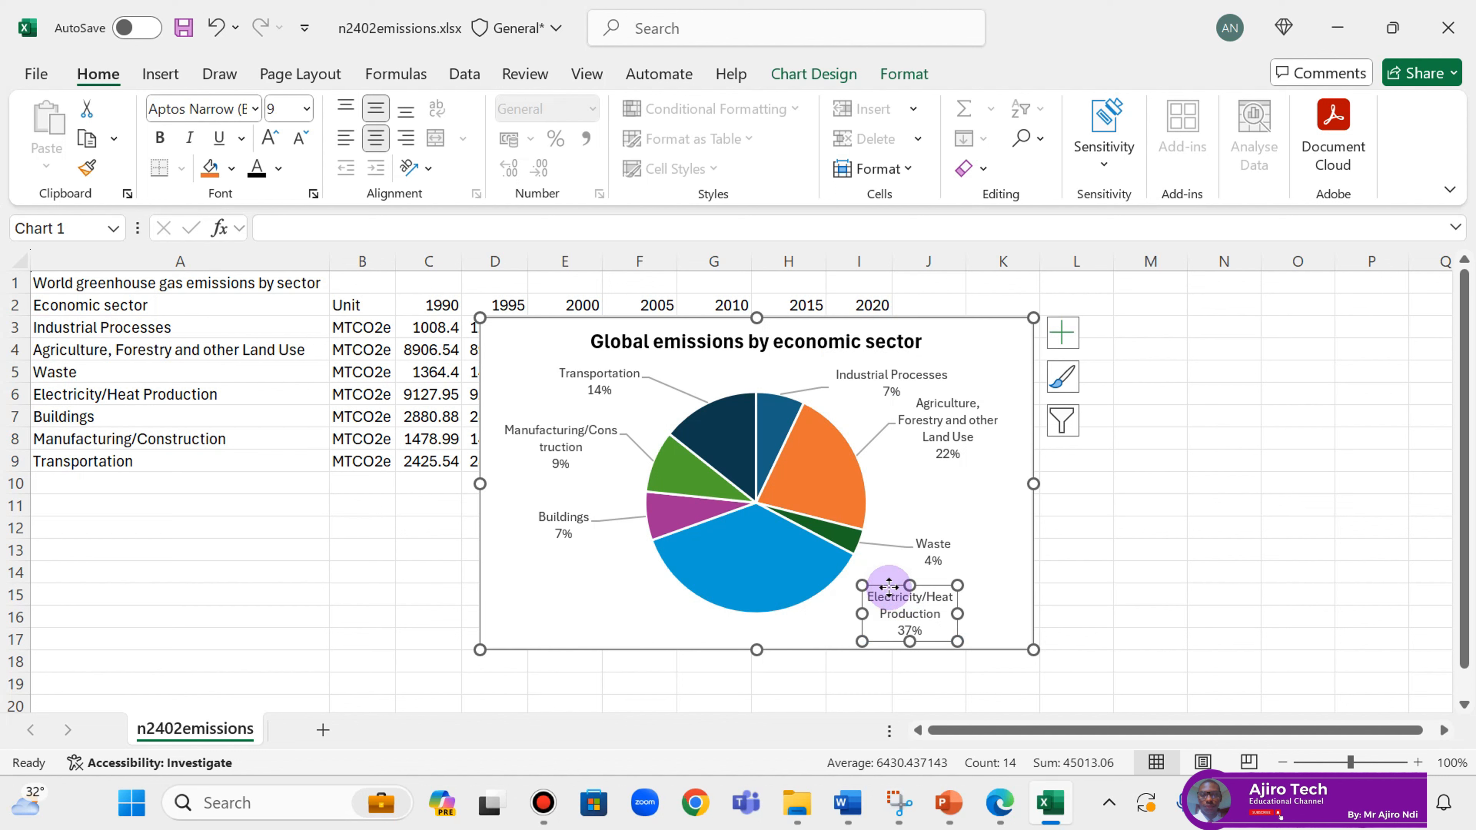
left_click_drag(889, 586, 767, 614)
left_click_drag(977, 612, 628, 597)
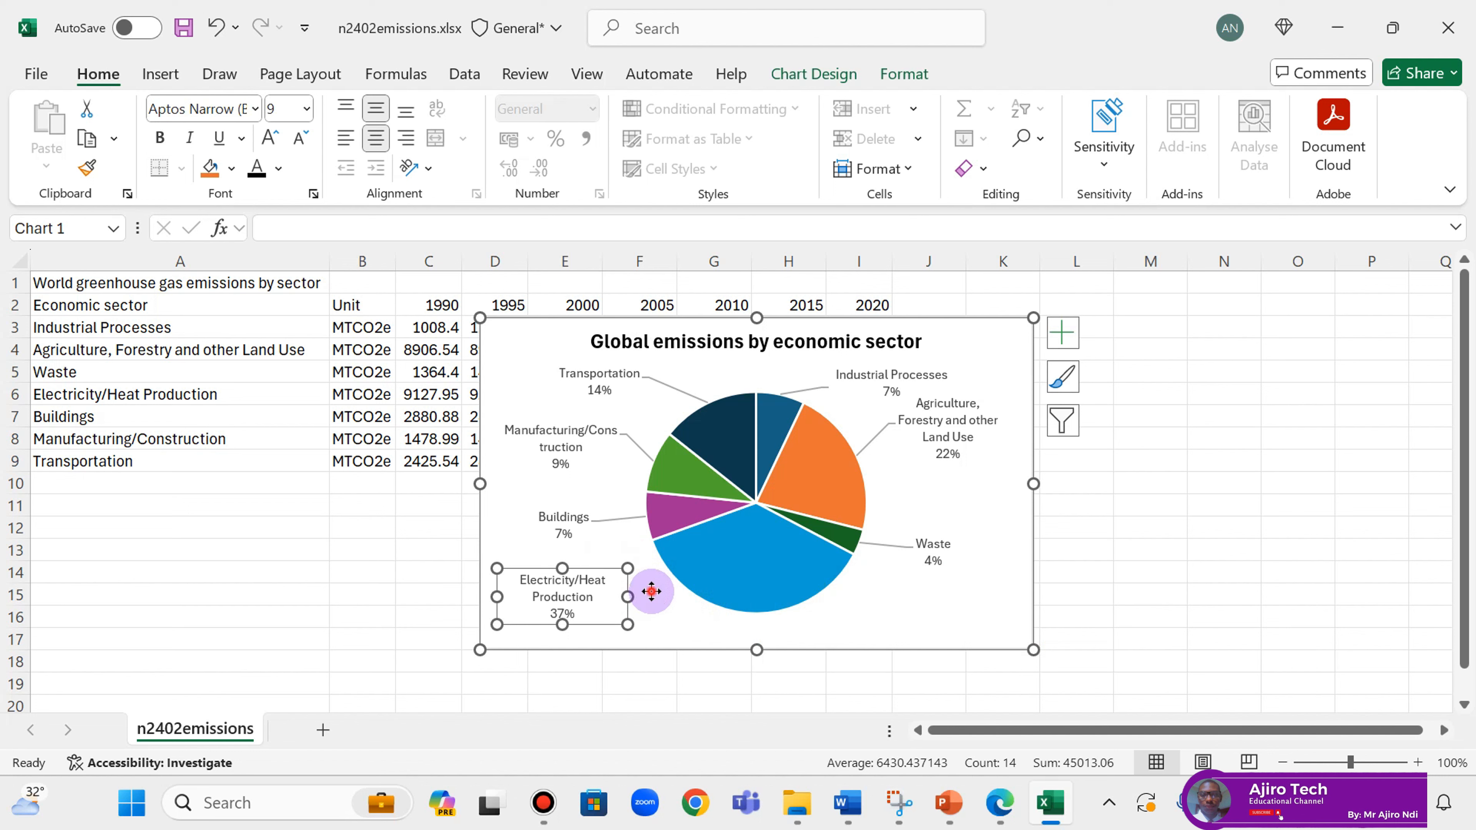
Step: Shift the Electricity/Heat Production label slightly right, closer to the pie's lower-left edge
left_click(651, 592)
left_click(603, 576)
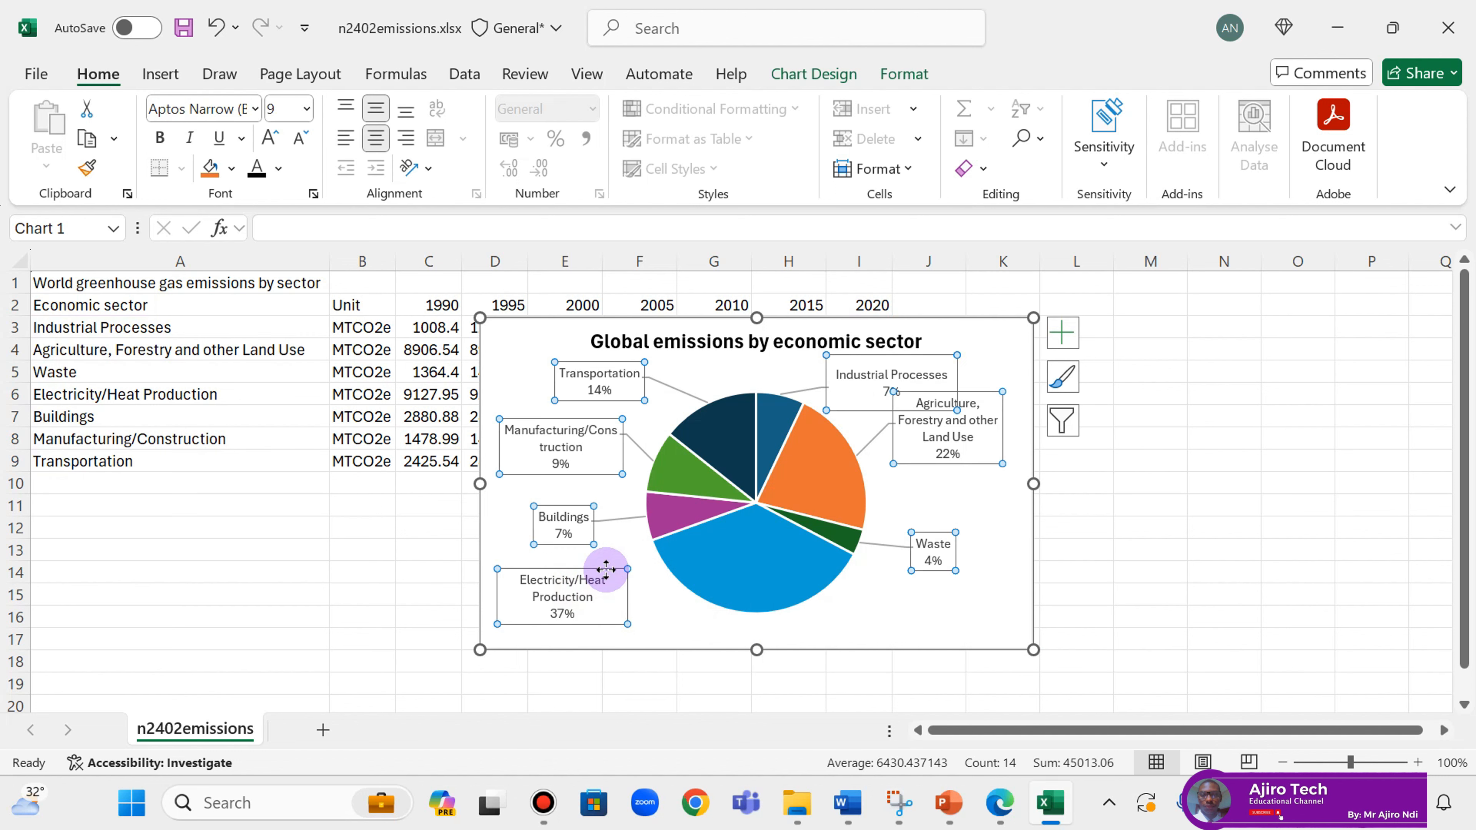
left_click(606, 570)
left_click_drag(604, 568, 626, 567)
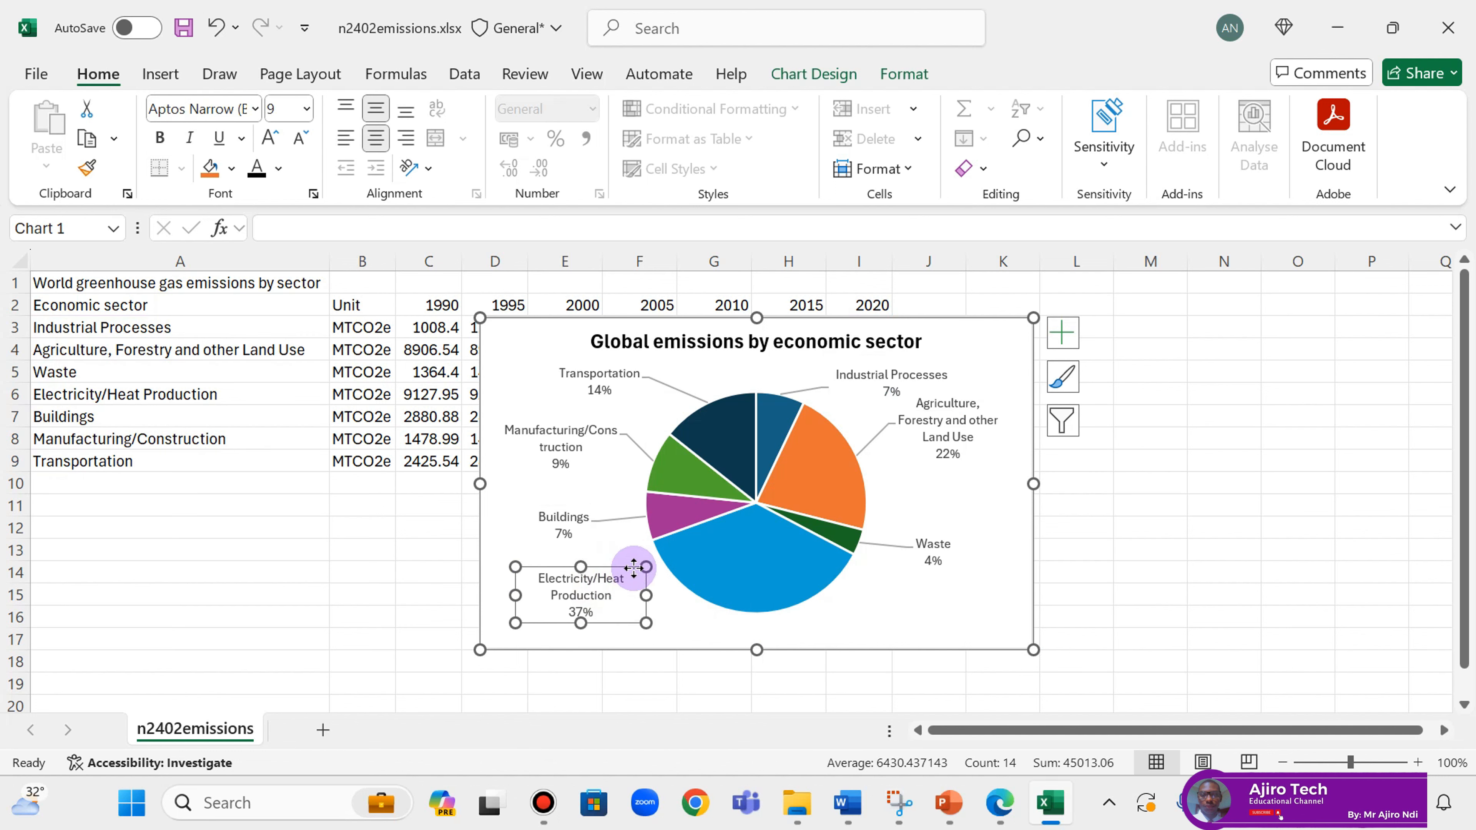
Step: Try showing the legend key on the Electricity/Heat Production label
left_click(1051, 336)
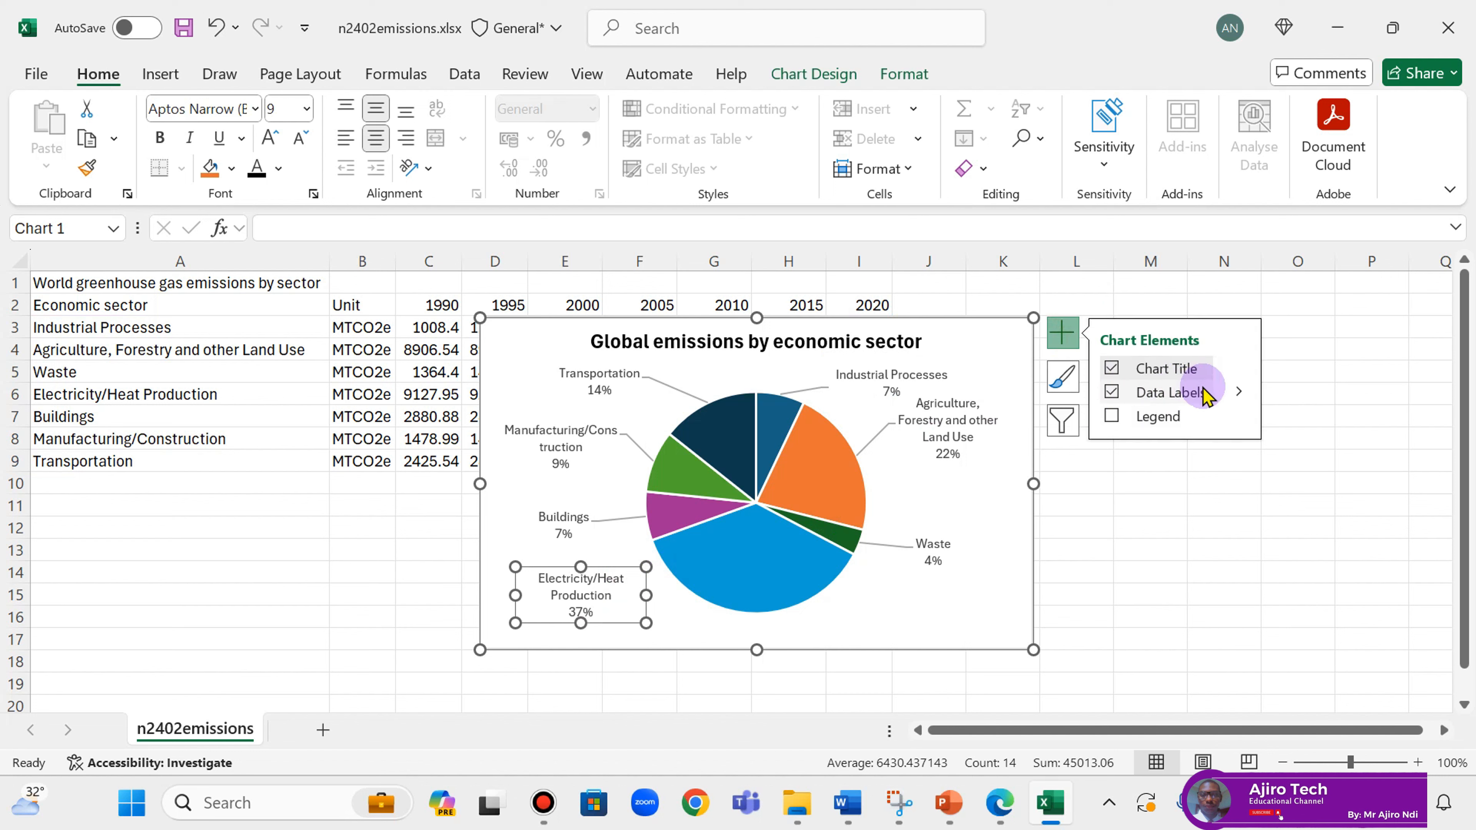
left_click(1238, 392)
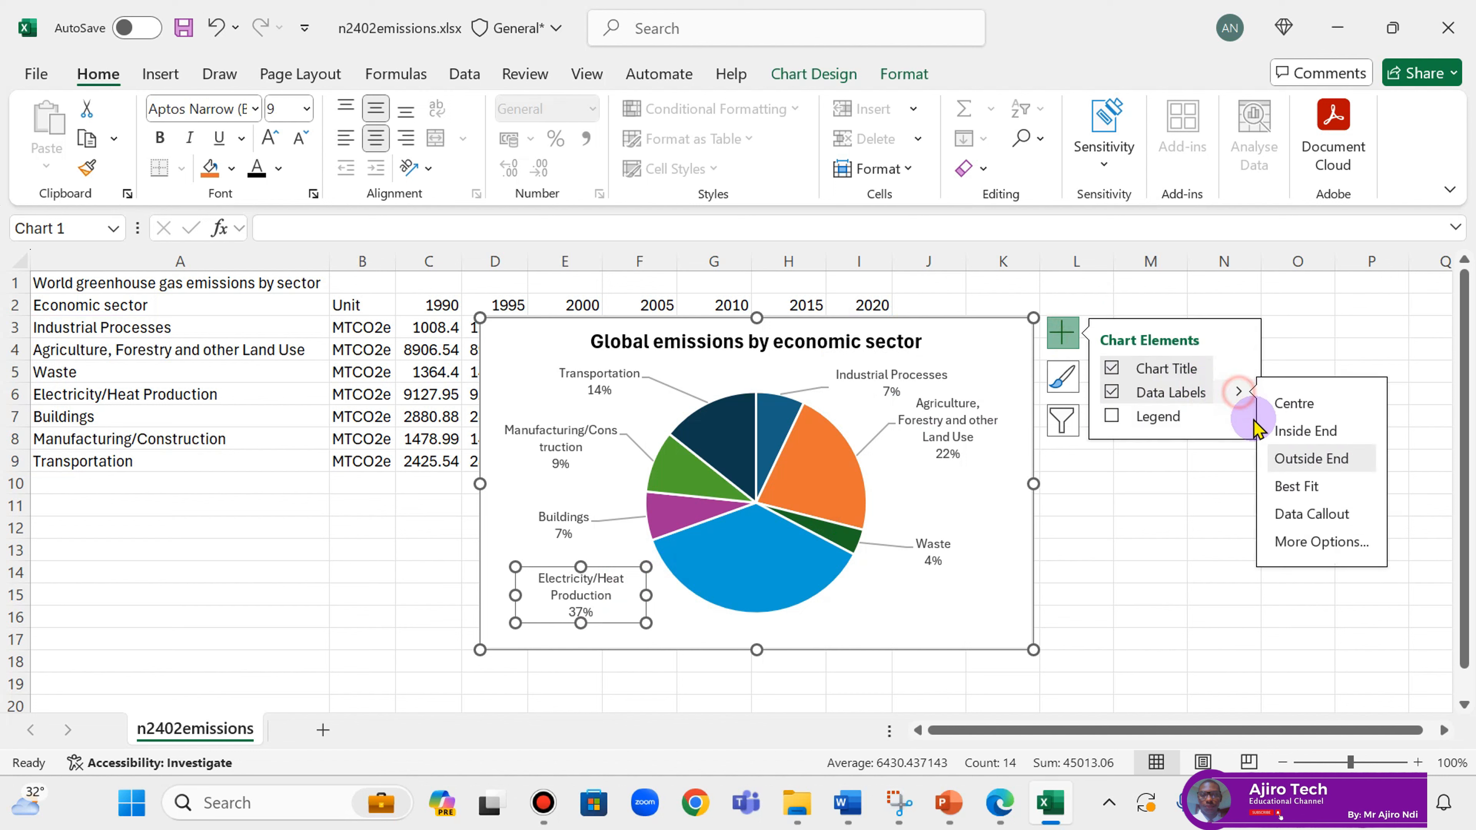
left_click(1301, 544)
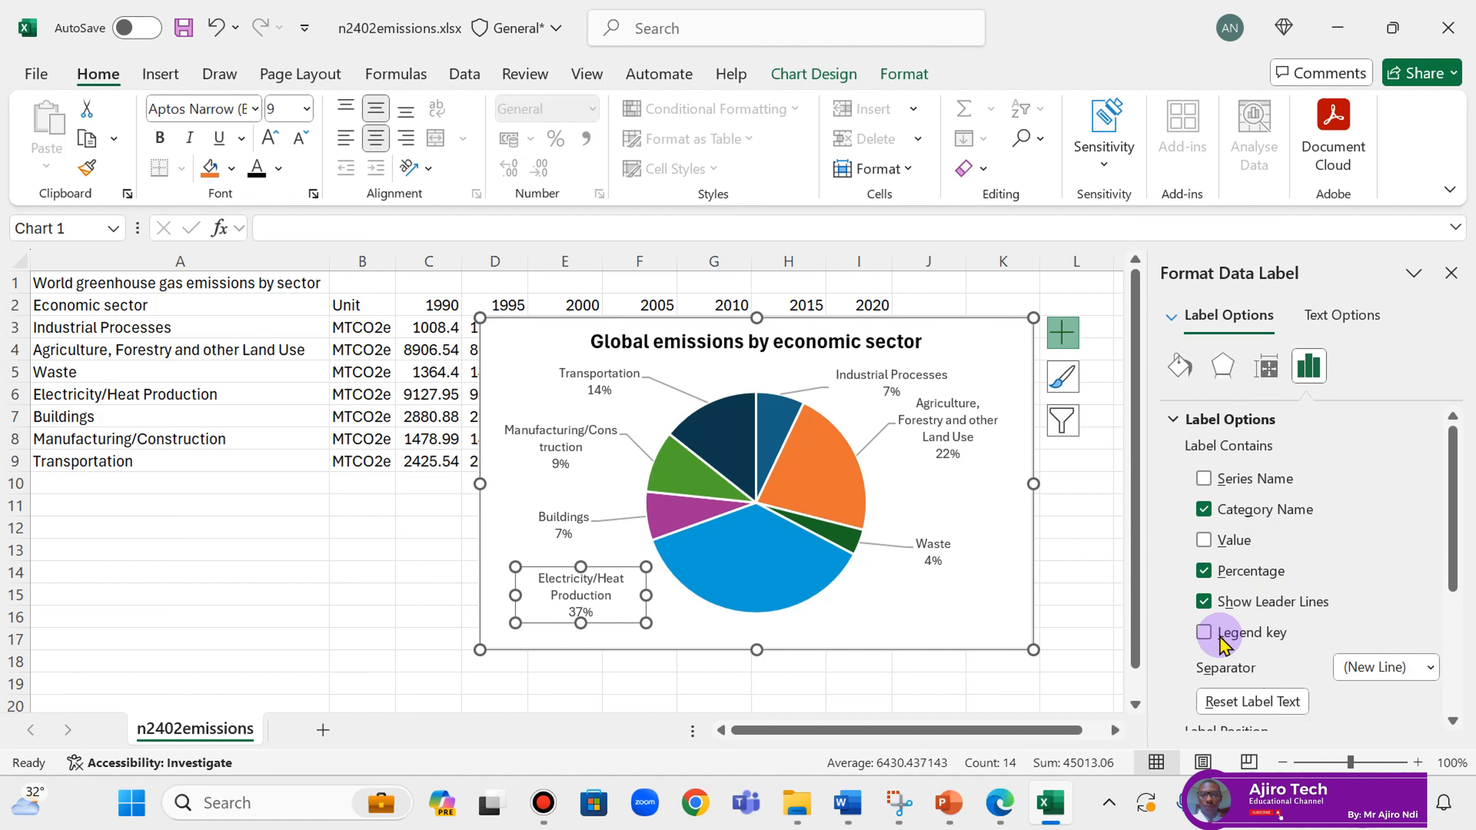
left_click(1204, 633)
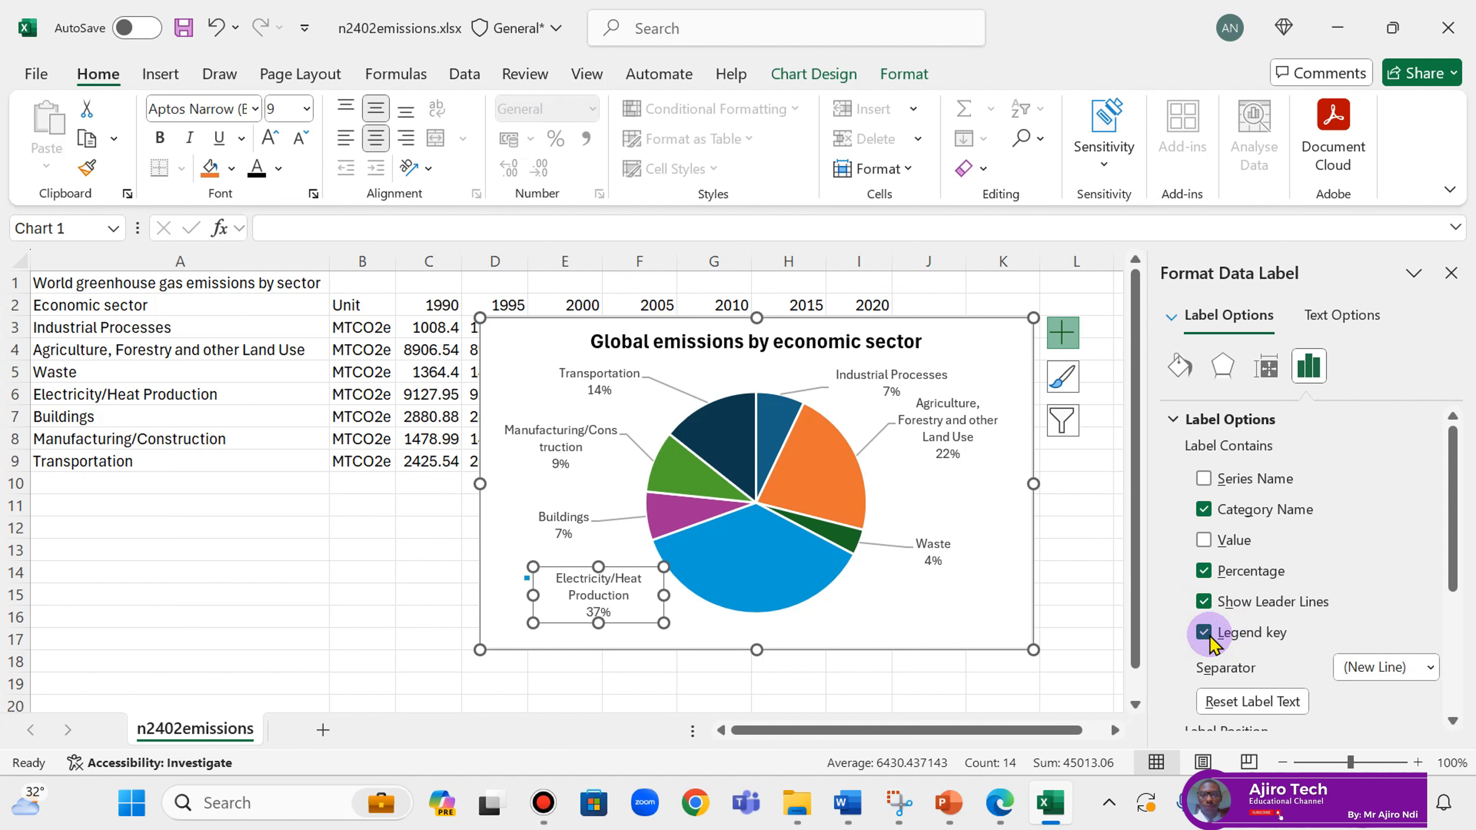
left_click(1205, 633)
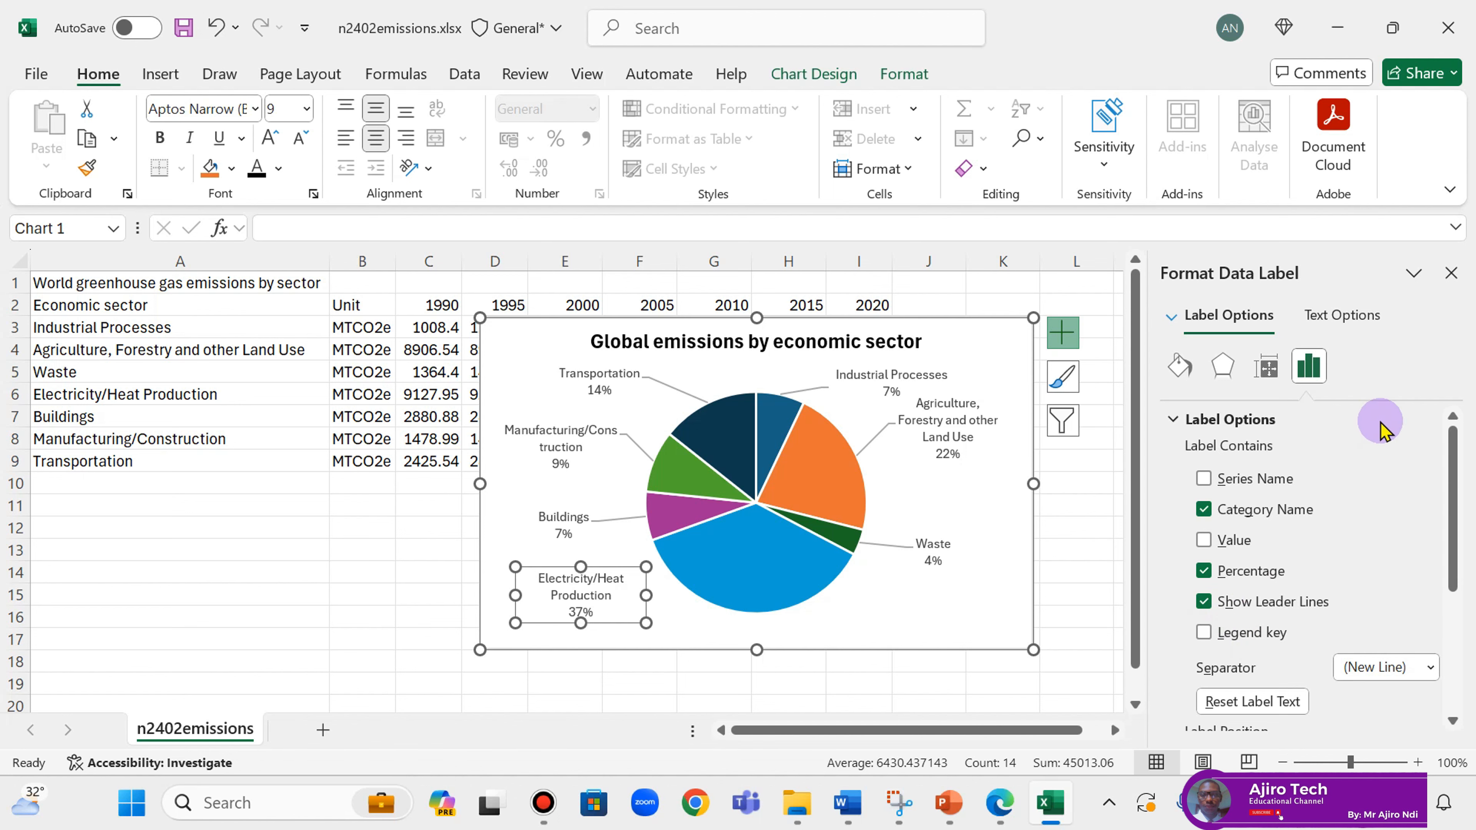
left_click(1449, 272)
Step: Lower the Electricity/Heat Production label slightly and move the whole pie up within the chart, undoing the accidental separation of its sectors
mouse_move(620, 567)
left_mouse_down()
mouse_move(641, 568)
mouse_move(613, 577)
left_mouse_up()
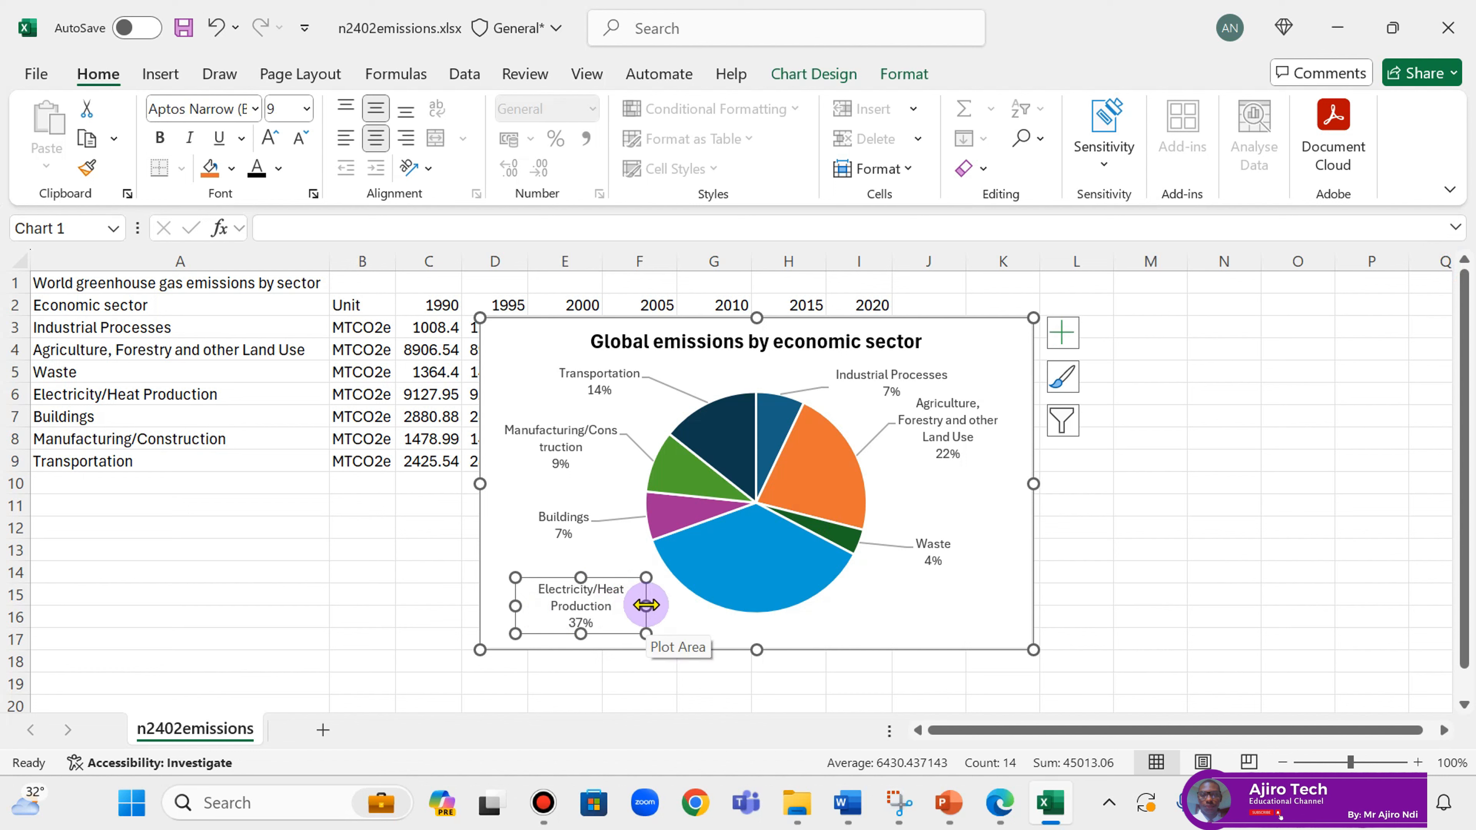
left_click(754, 566)
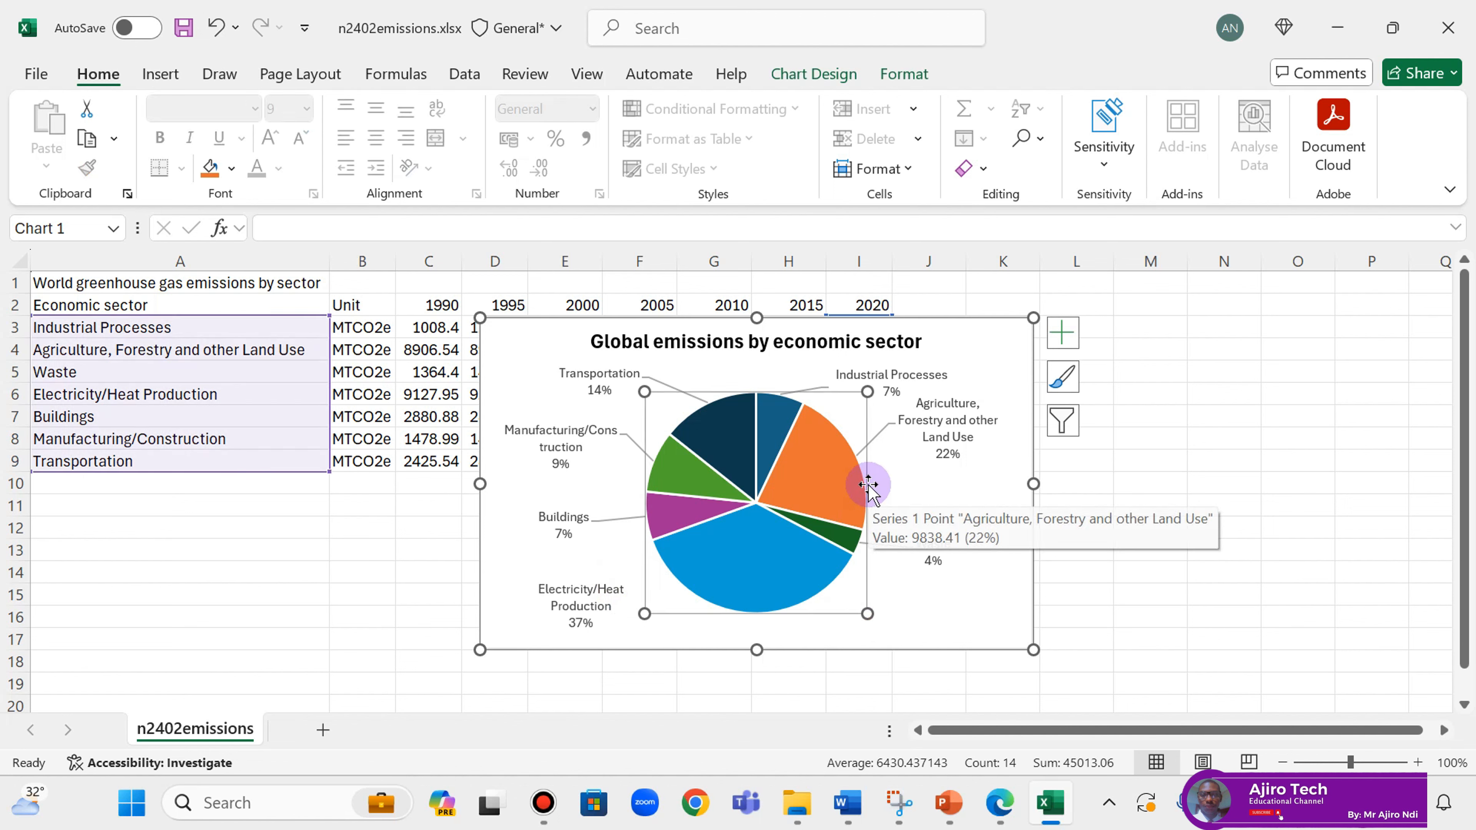
left_click(860, 470)
left_click(867, 586)
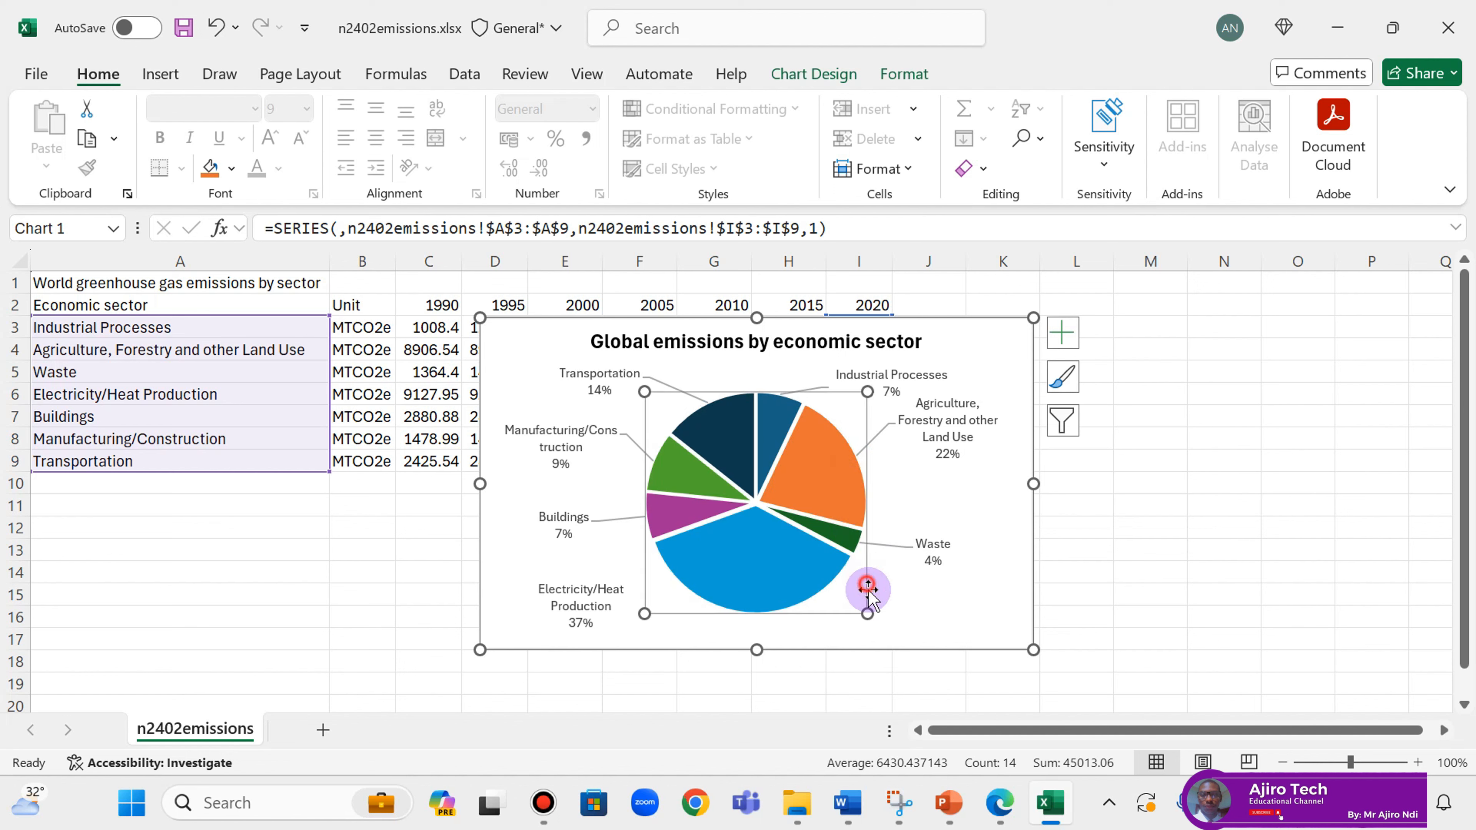
key("ctrl+z")
left_click(859, 610)
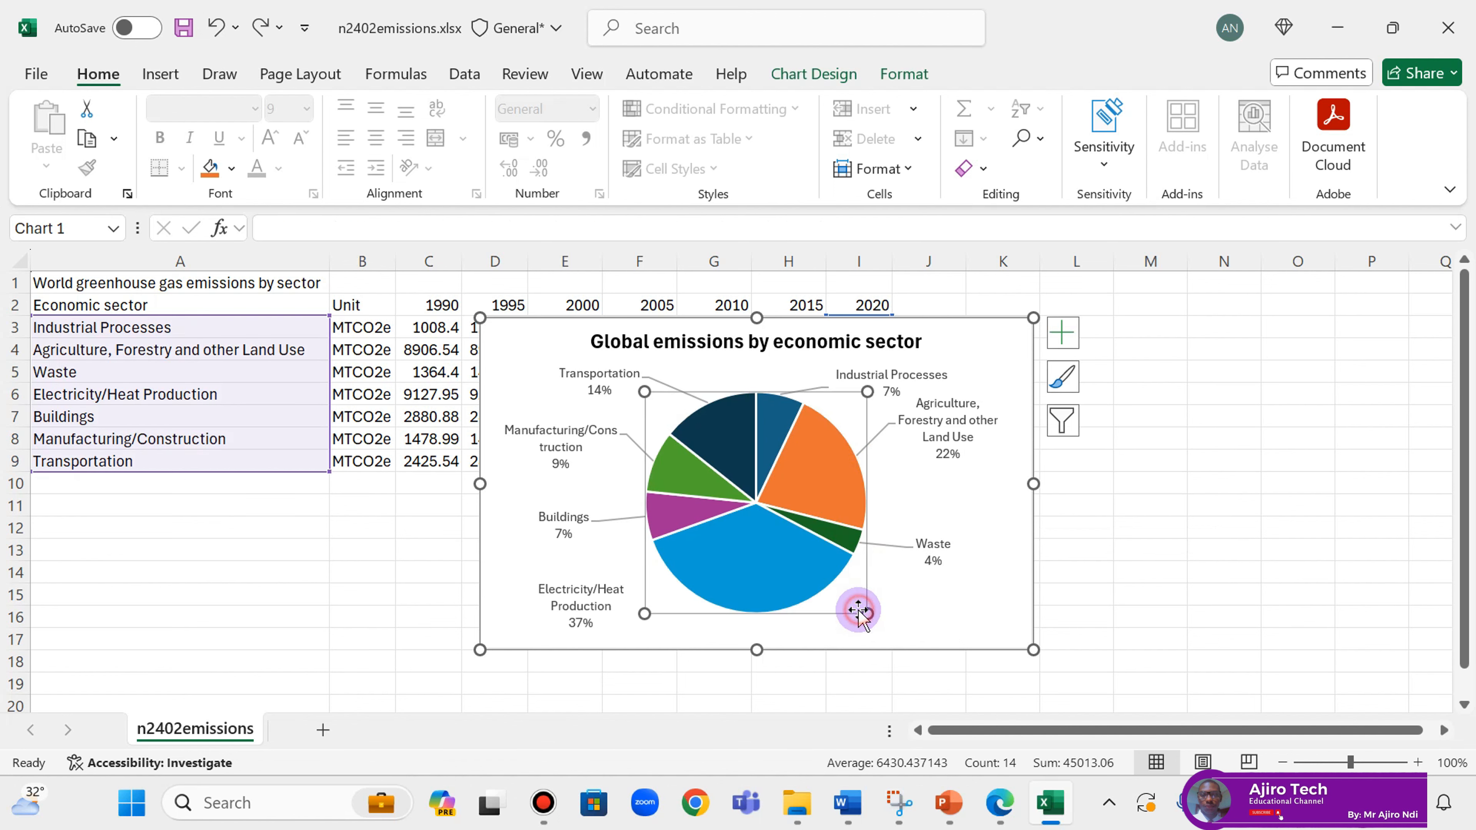
key("ctrl+z")
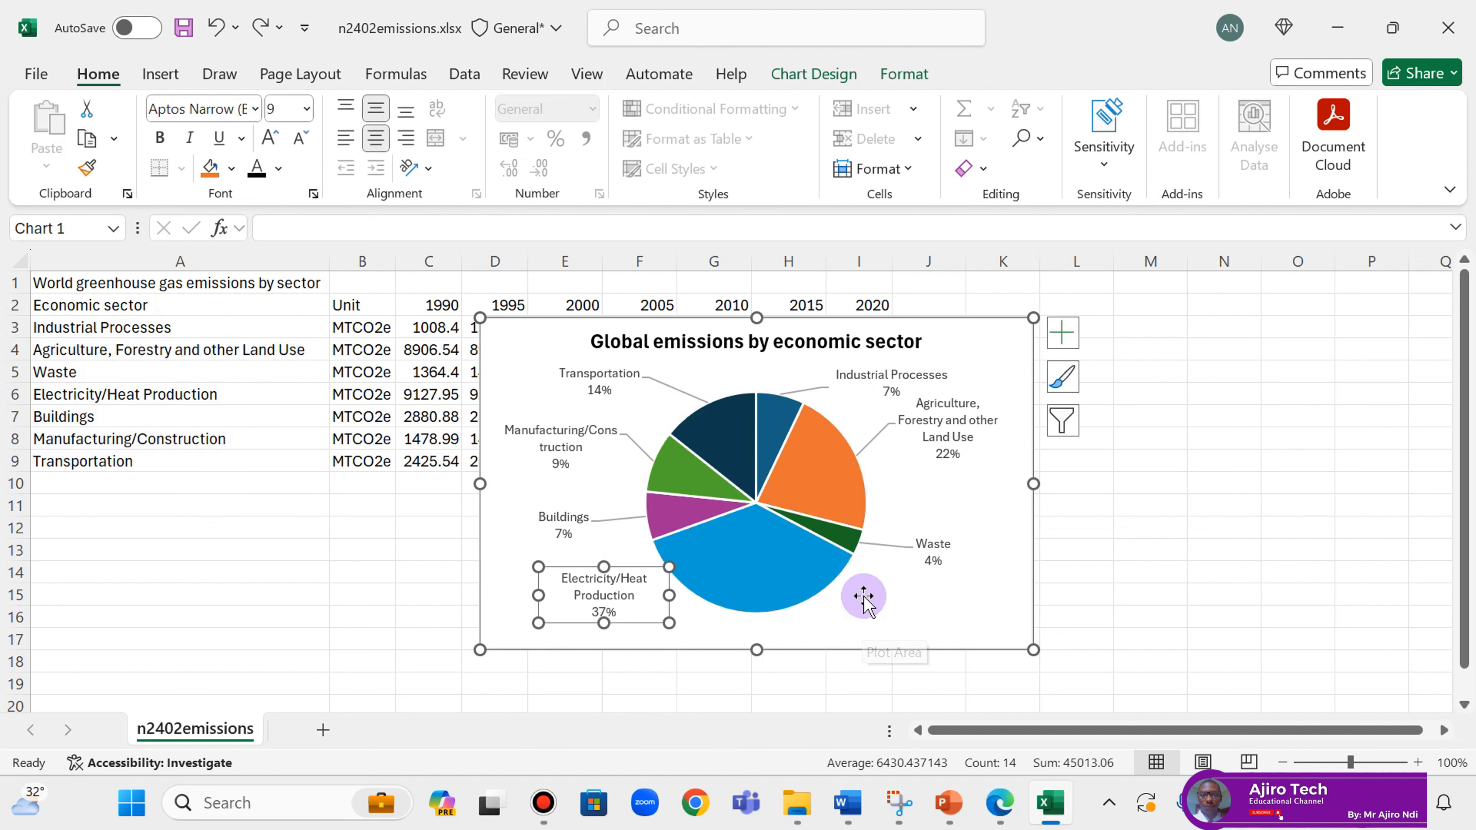
key("ctrl+z")
left_click(866, 587)
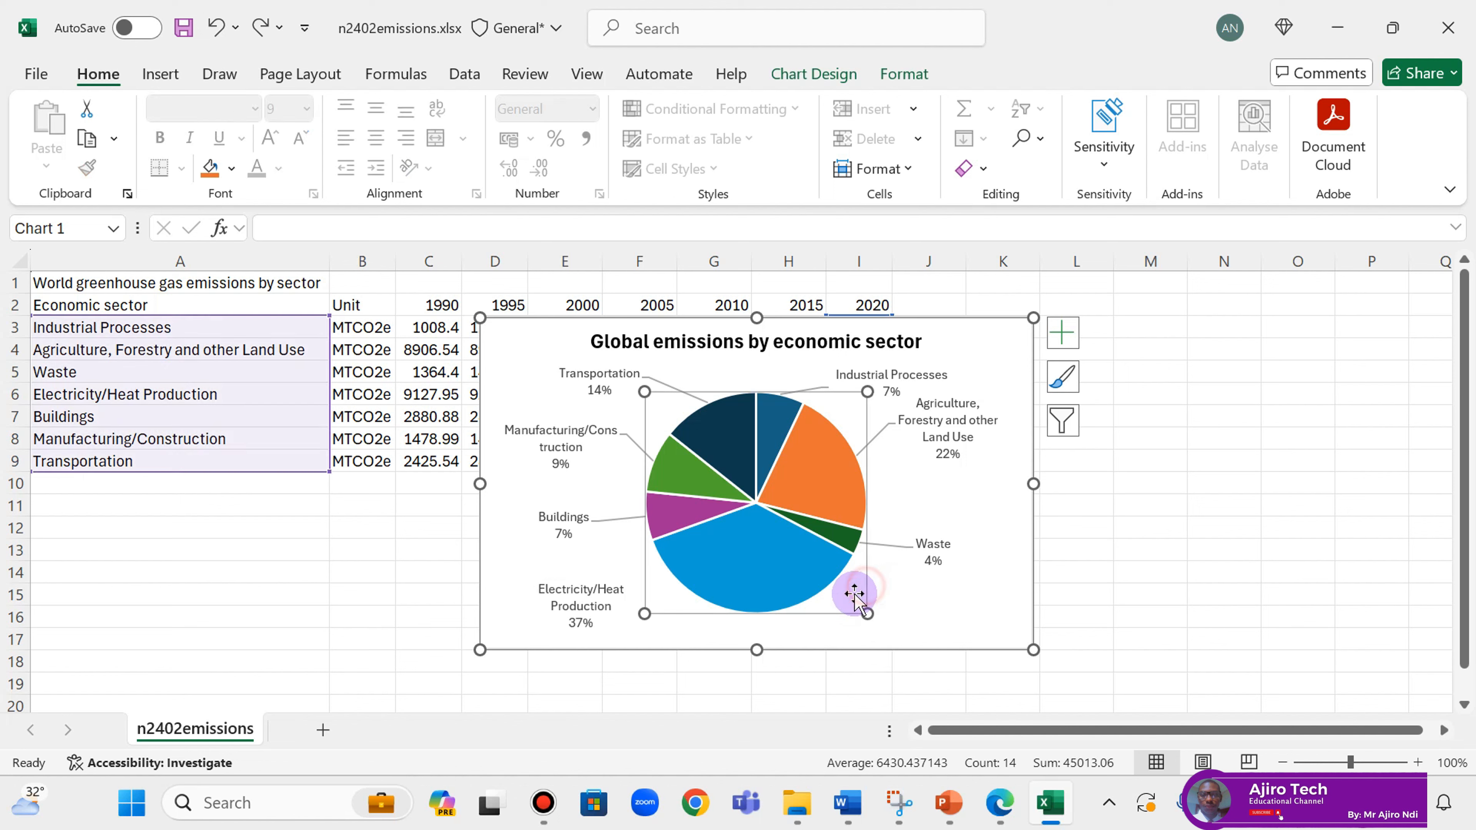
key("ctrl+z")
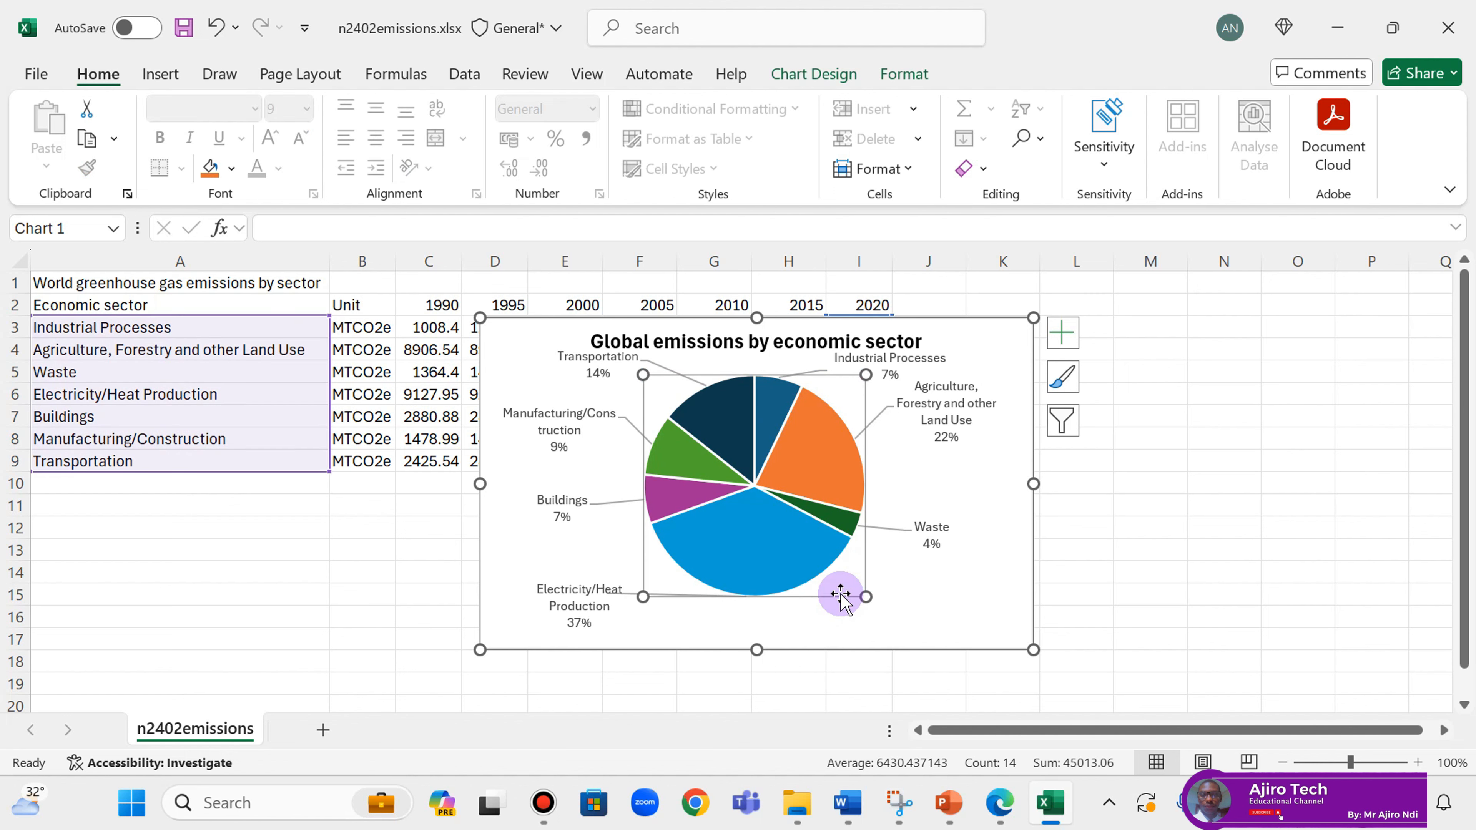
Step: Extend the chart downward to make it taller and widen the Electricity/Heat Production label so its name fits on one line
left_click(864, 630)
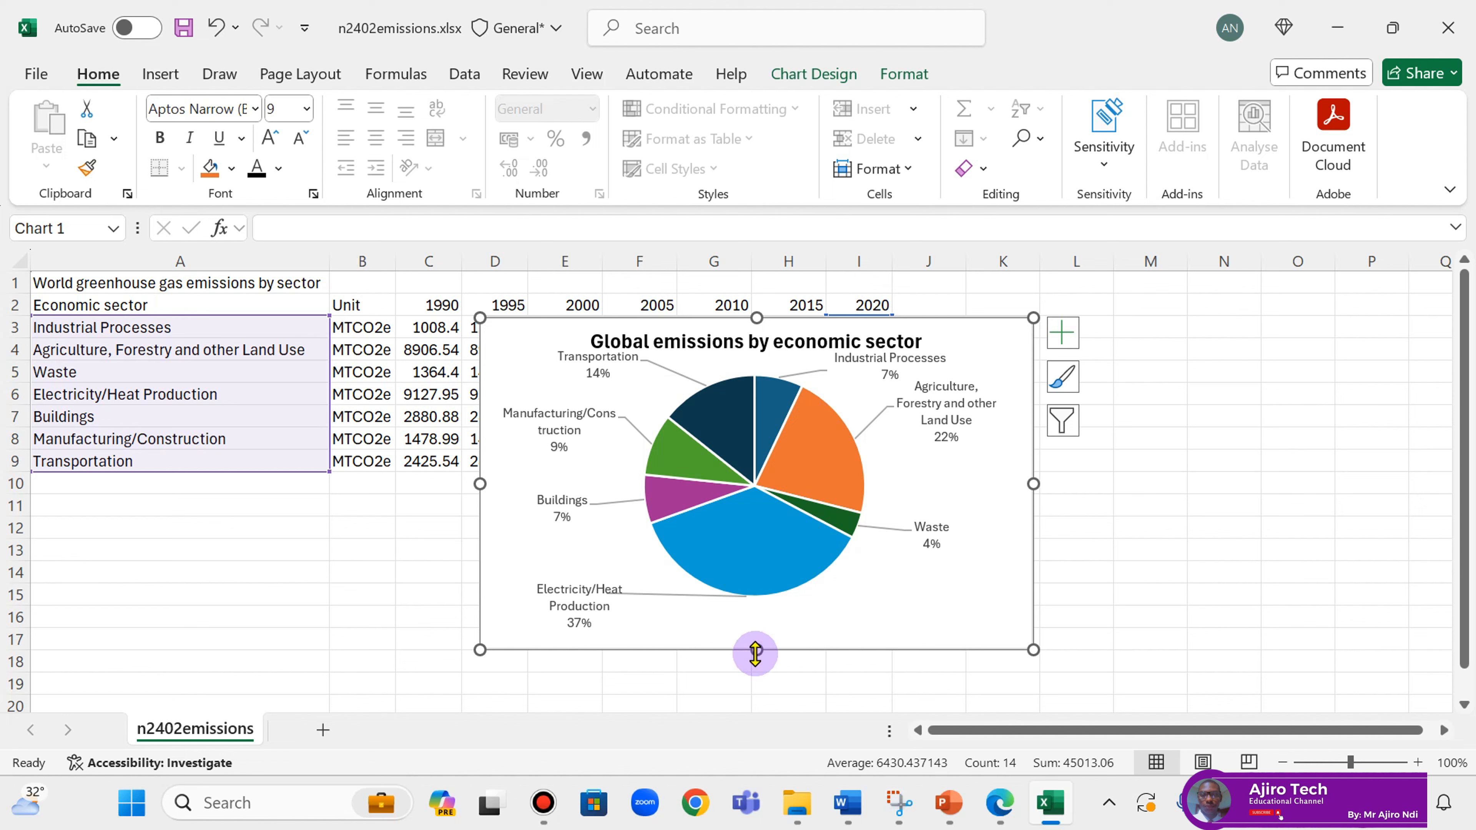
left_click_drag(755, 654, 755, 672)
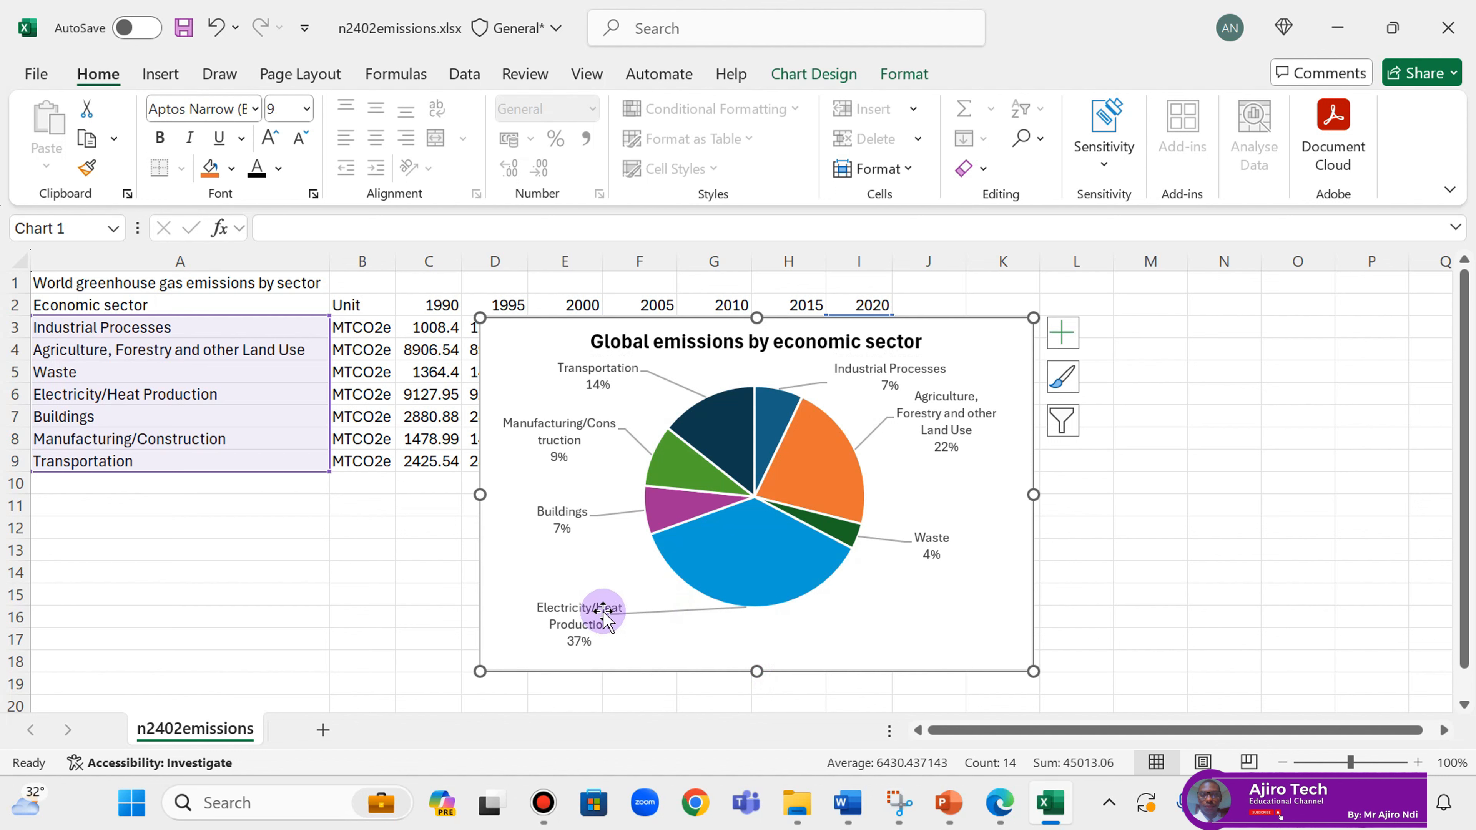
left_click(638, 627)
left_click(629, 621)
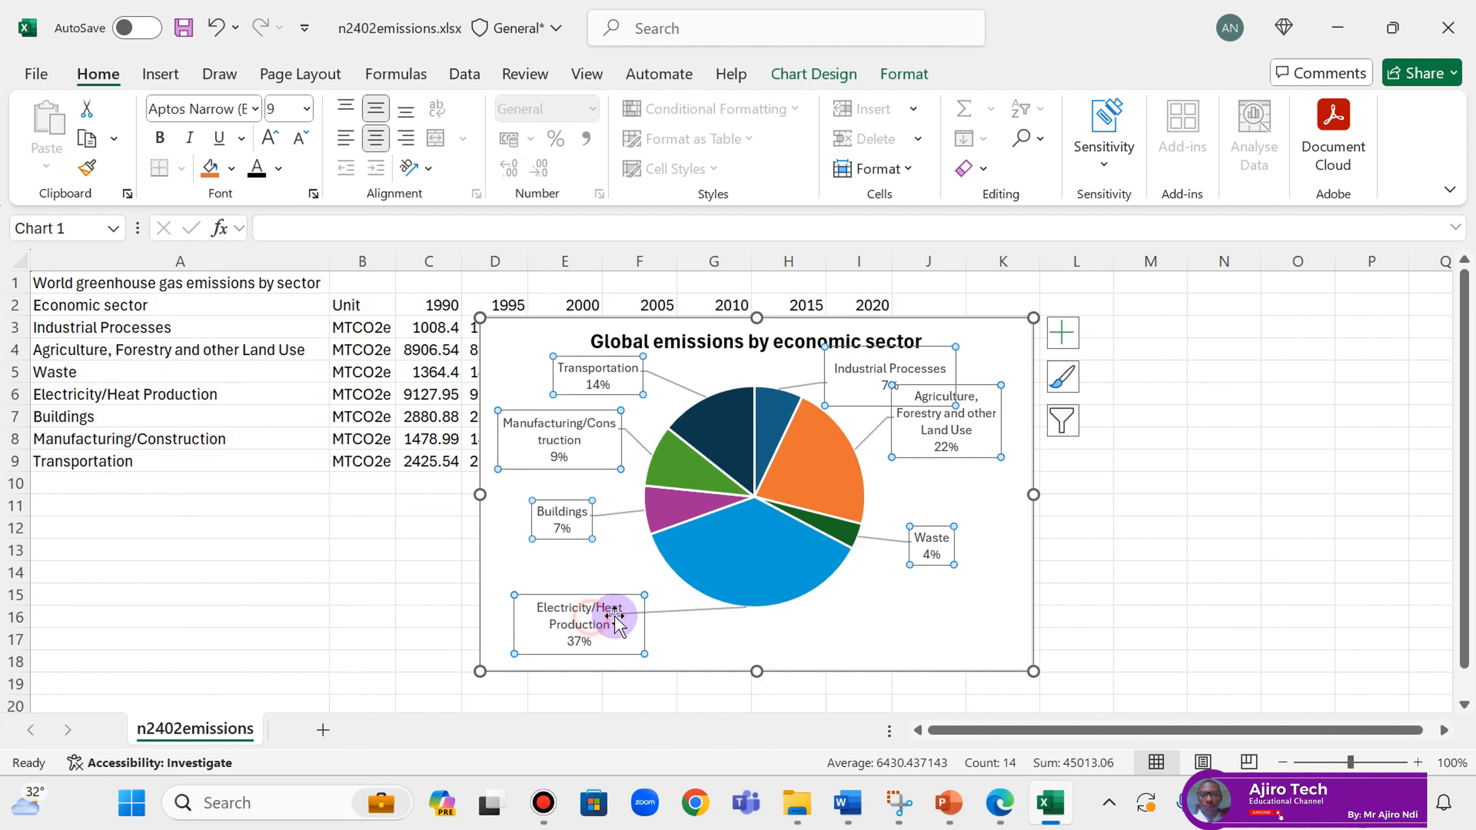
left_click_drag(649, 624, 700, 629)
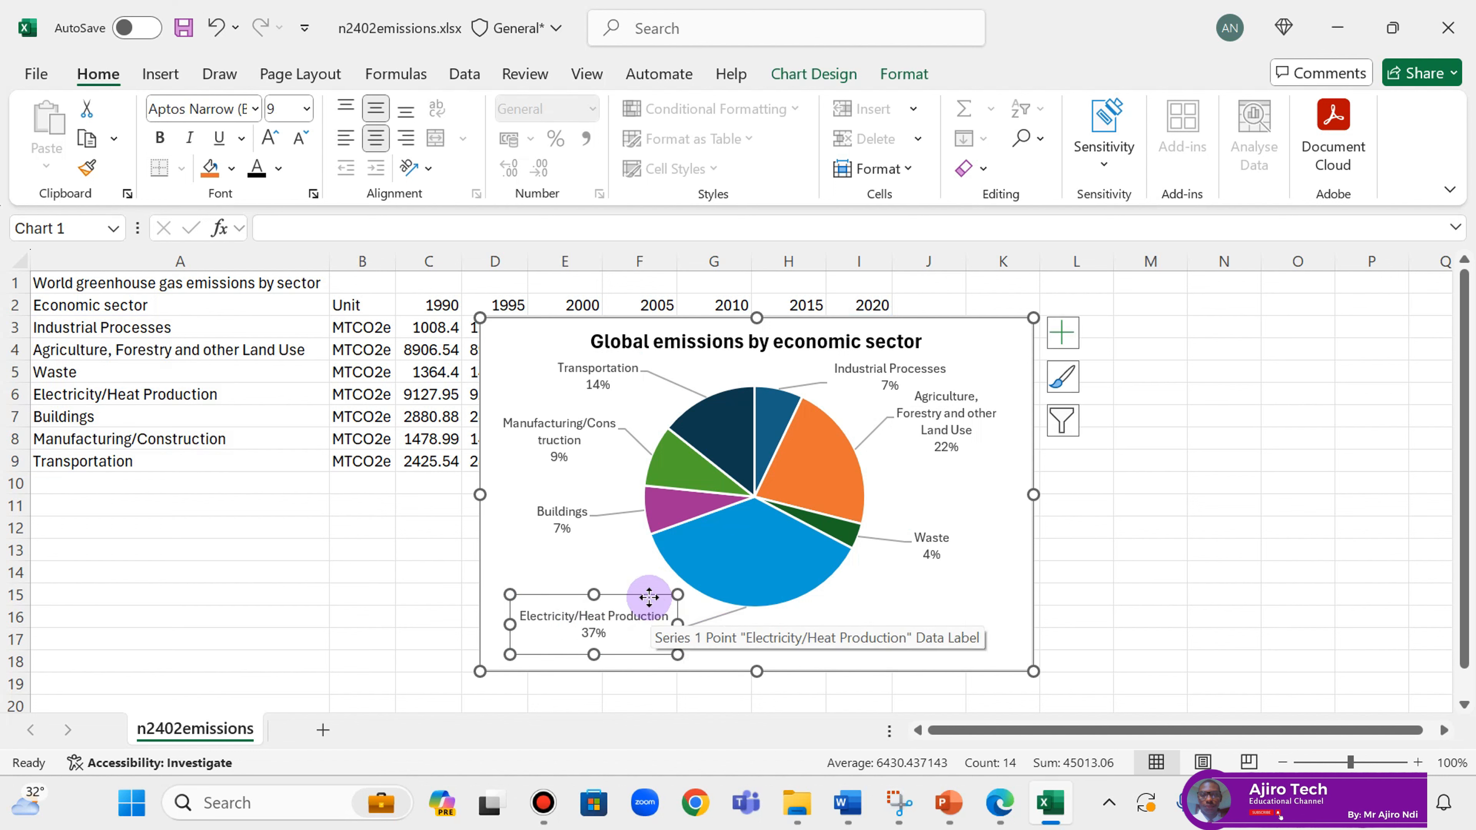
Step: Move the Buildings, Manufacturing/Construction and Transportation labels slightly down and farther left of the pie
left_click(575, 512)
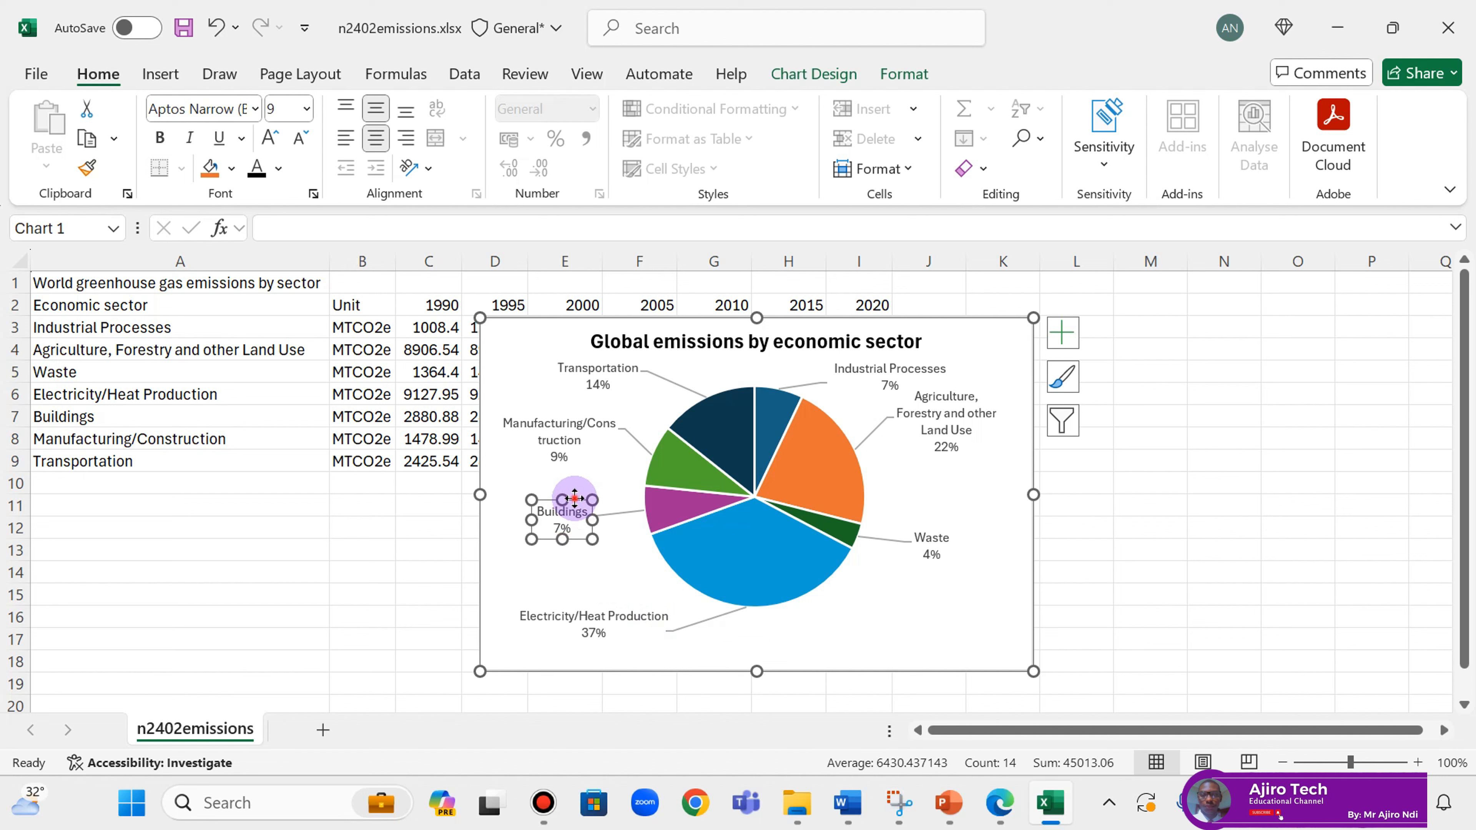
left_click_drag(580, 500, 507, 533)
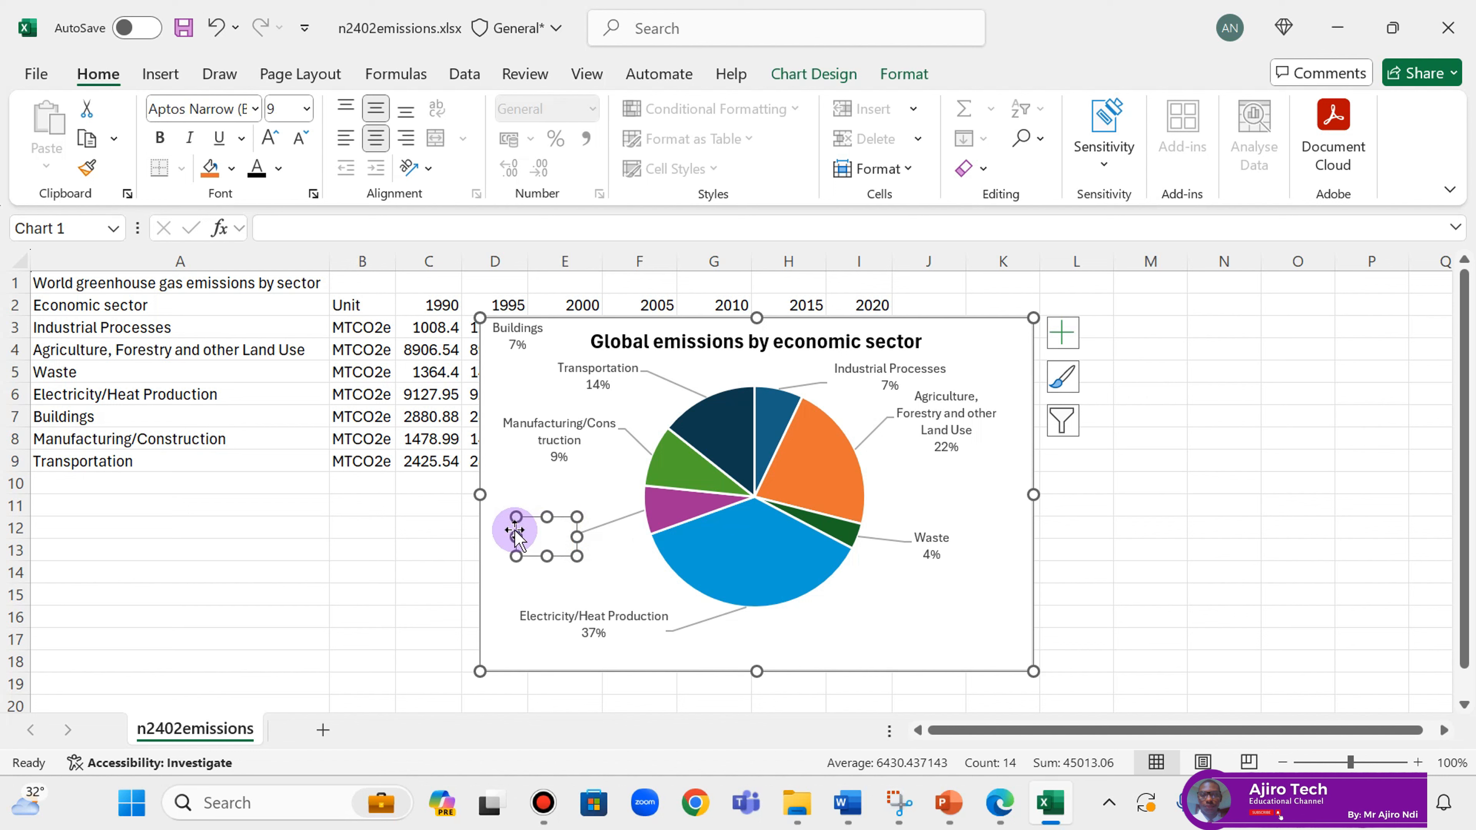
left_click(563, 445)
left_click_drag(581, 408, 573, 426)
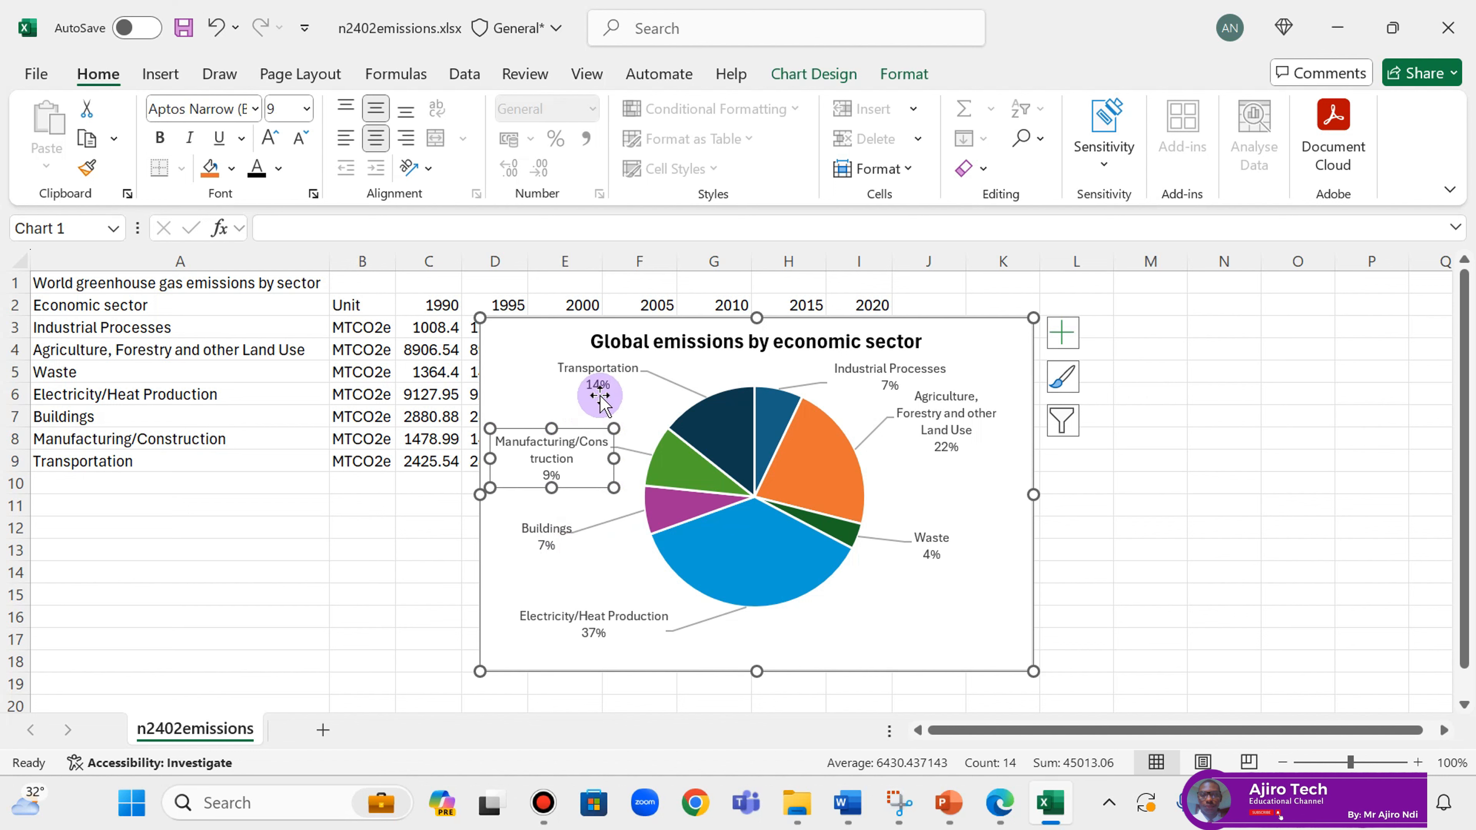
left_click(614, 363)
left_click_drag(617, 354, 588, 372)
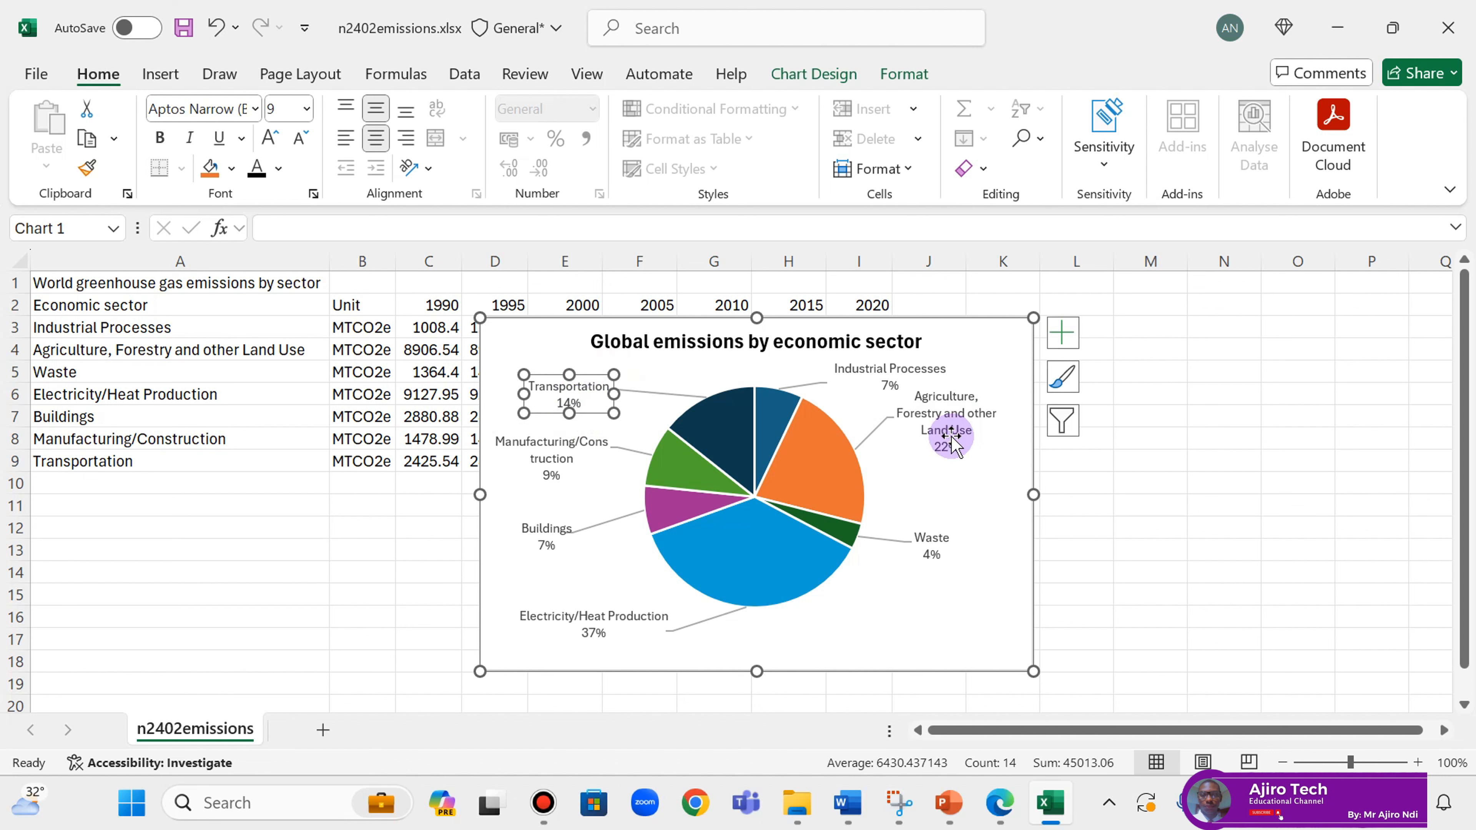
Step: Lower the Agriculture, Forestry and other Land Use label, and move the Industrial Processes label right and clear of the chart title
left_click(971, 451)
left_click_drag(979, 460, 987, 501)
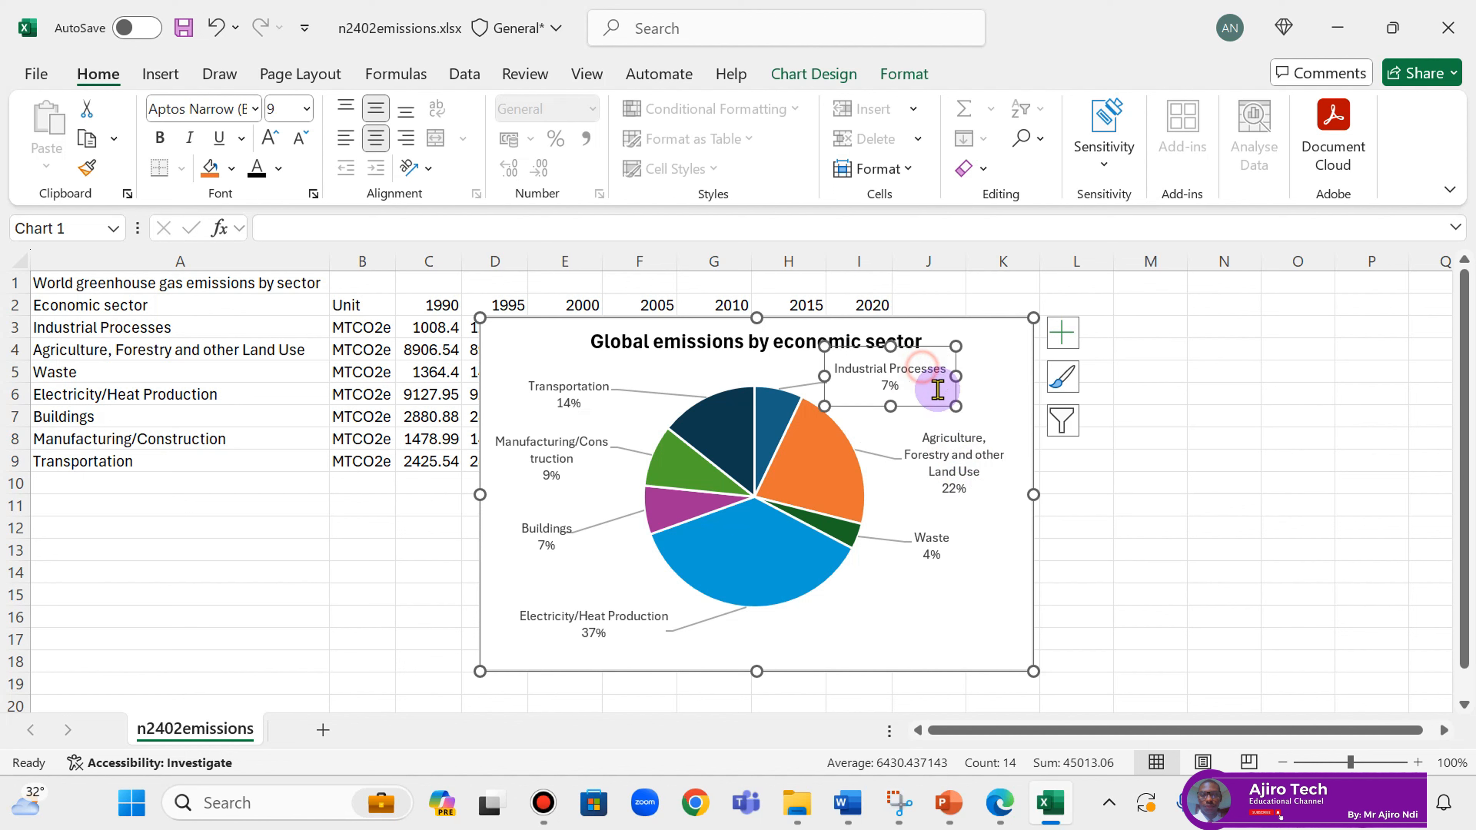
left_click_drag(924, 409, 995, 427)
left_click(930, 387)
left_click(941, 401)
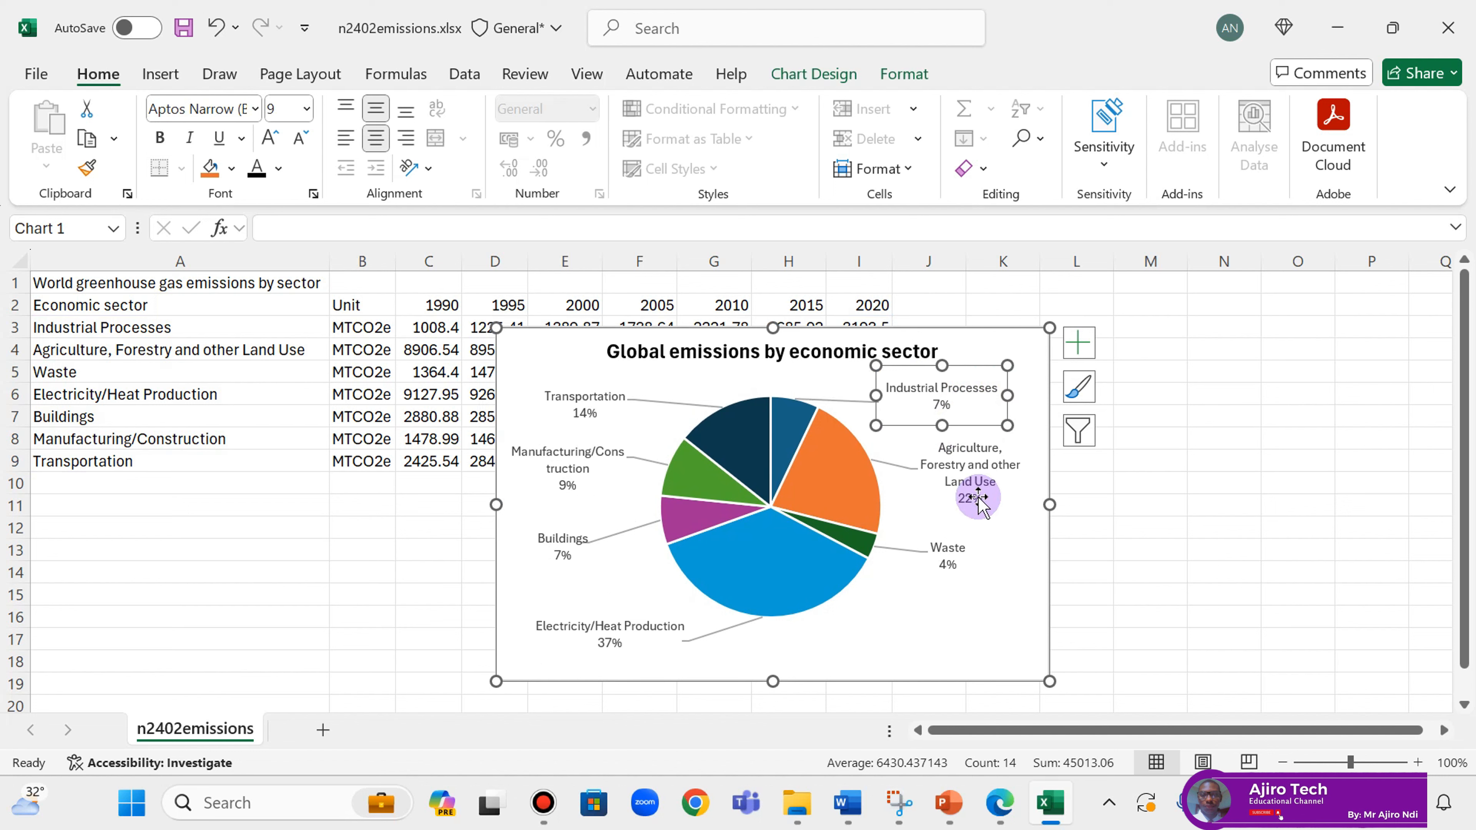
Step: Widen the Waste label to sit farther from the pie, and nudge the Industrial Processes label slightly down and right
left_click(956, 559)
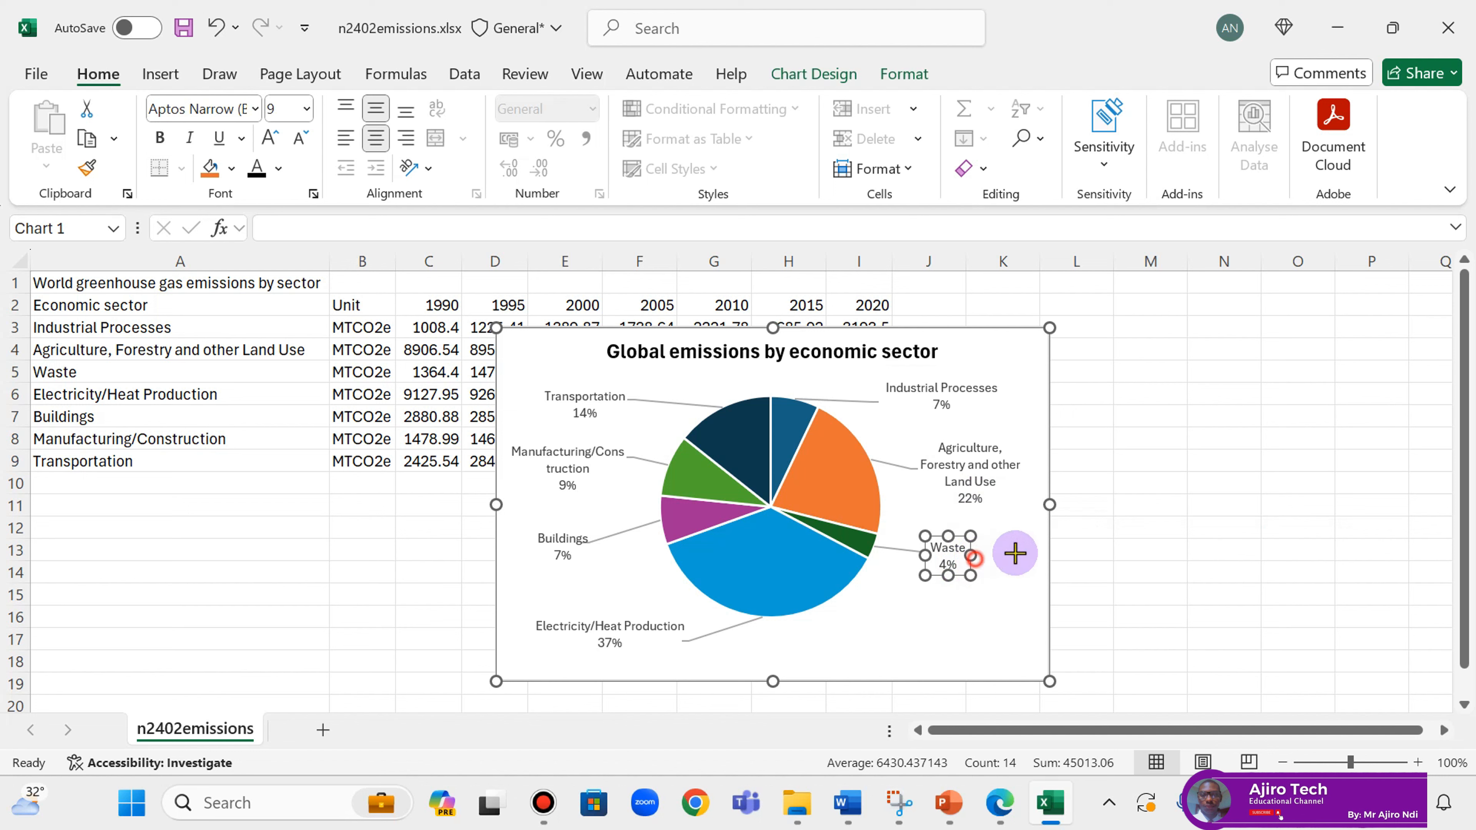
mouse_move(1015, 554)
left_mouse_down()
mouse_move(940, 555)
mouse_move(951, 575)
left_mouse_up()
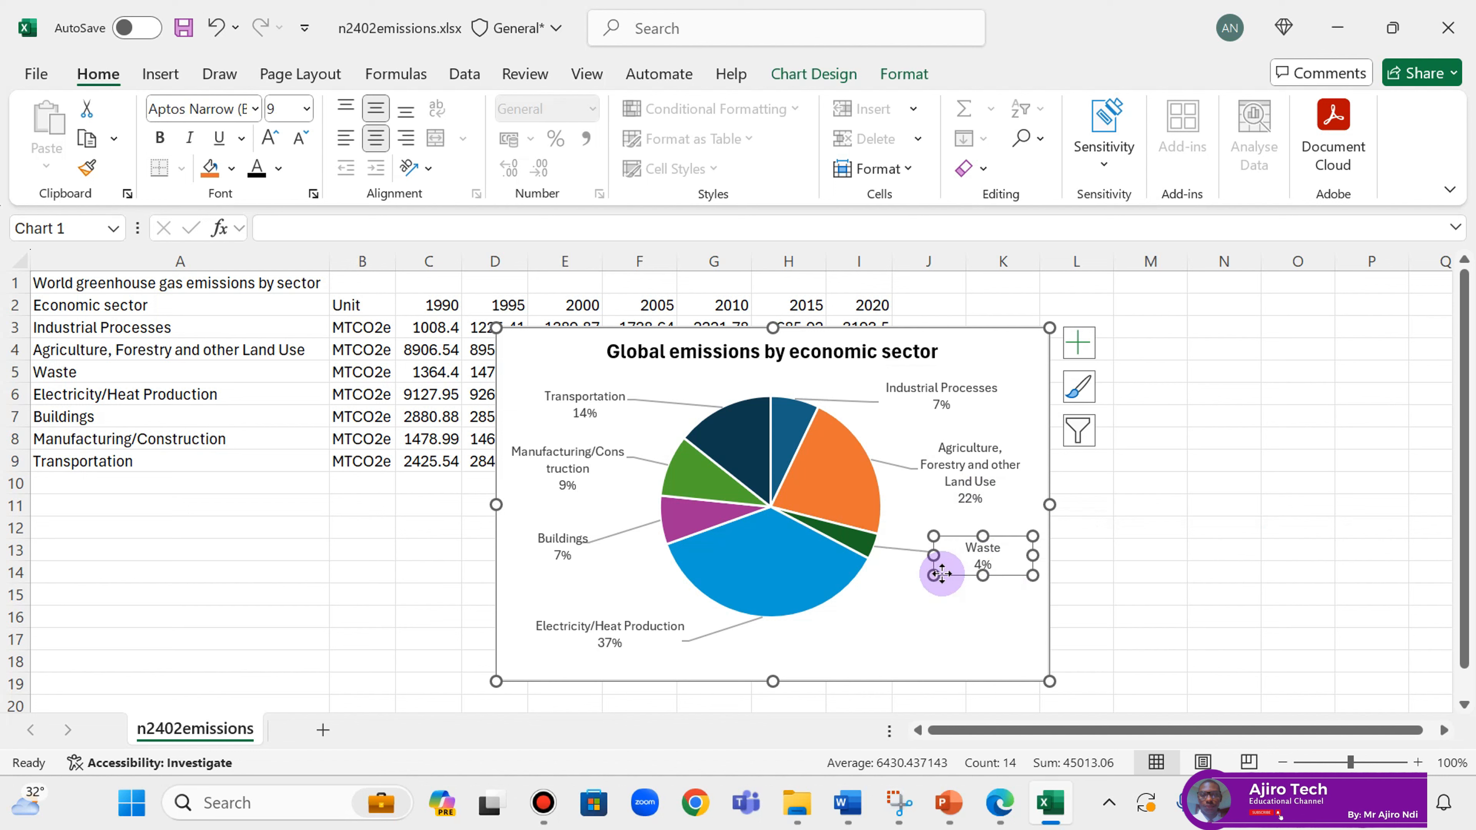
left_click(944, 620)
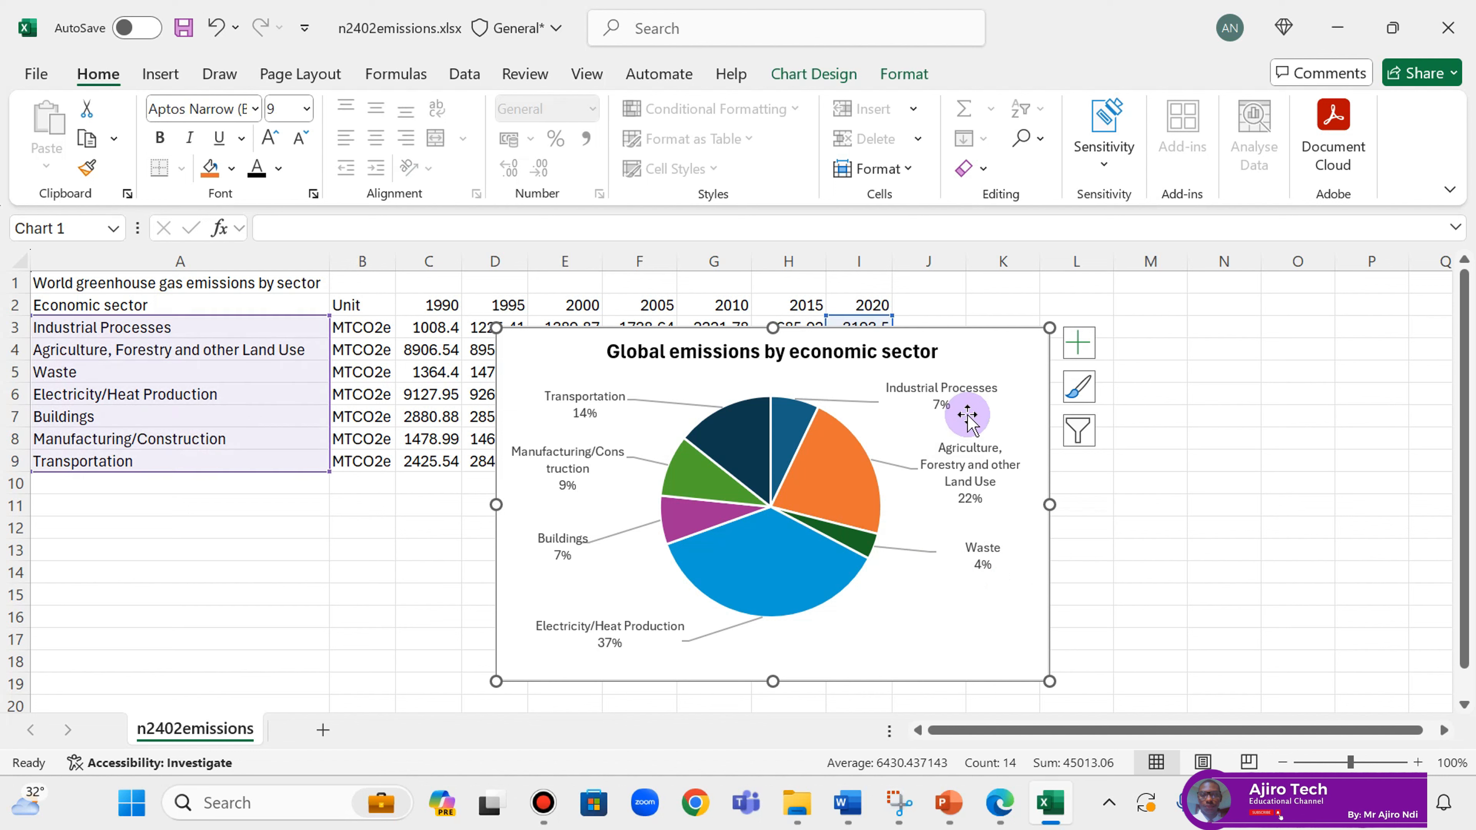
left_click(972, 395)
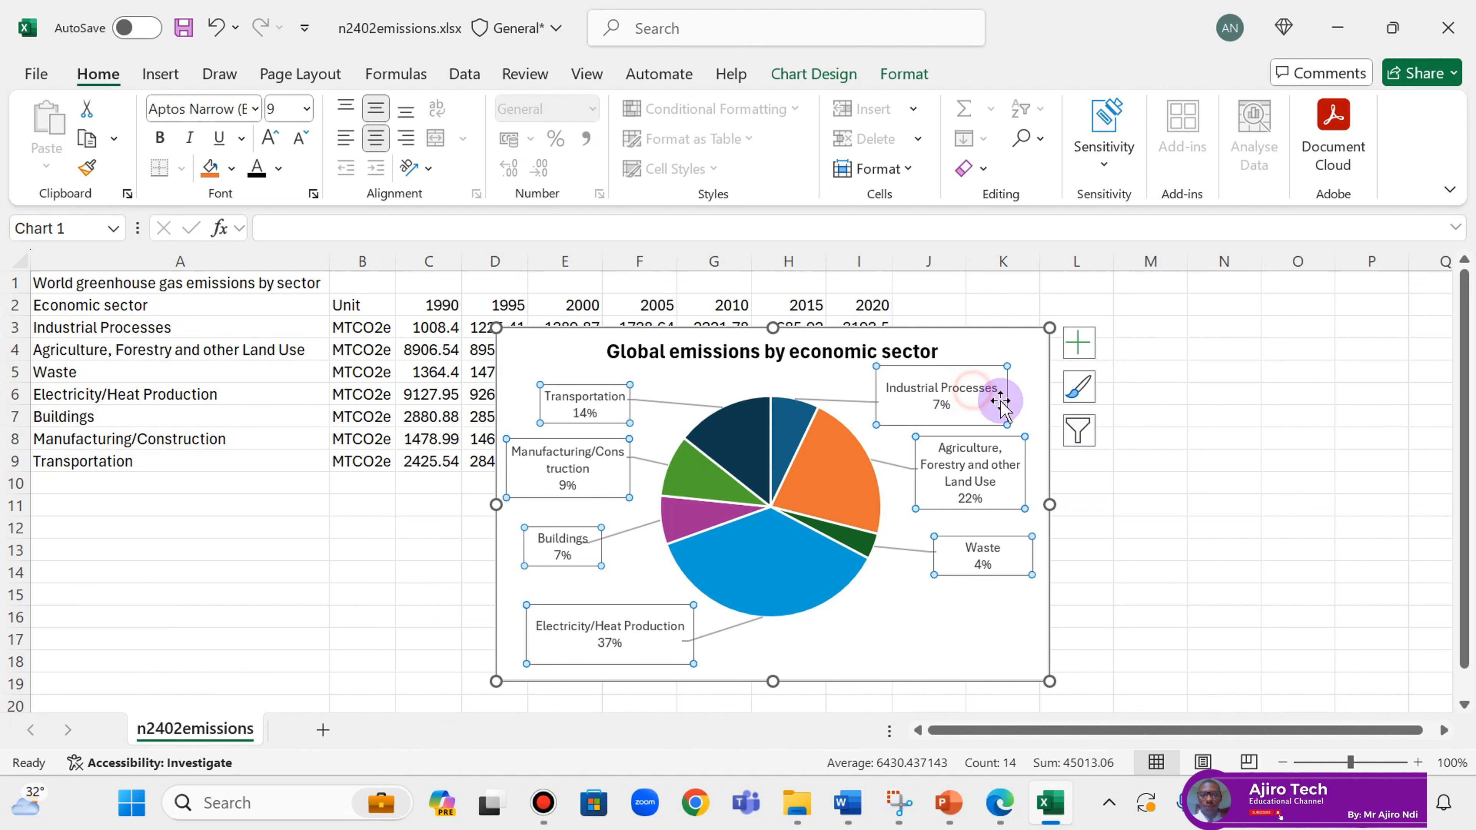
left_click(975, 427)
left_click_drag(976, 427, 982, 431)
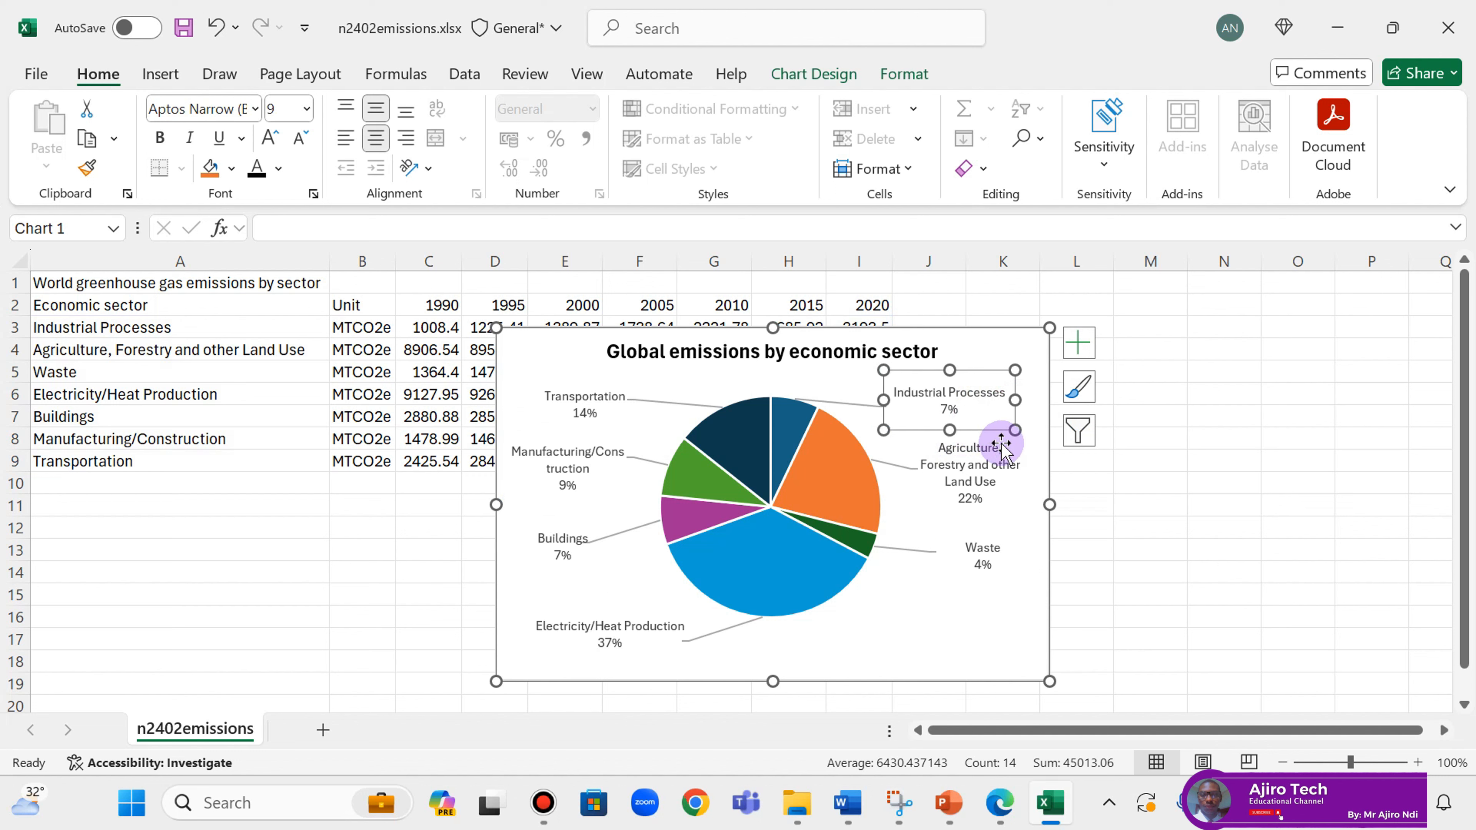
left_click(886, 626)
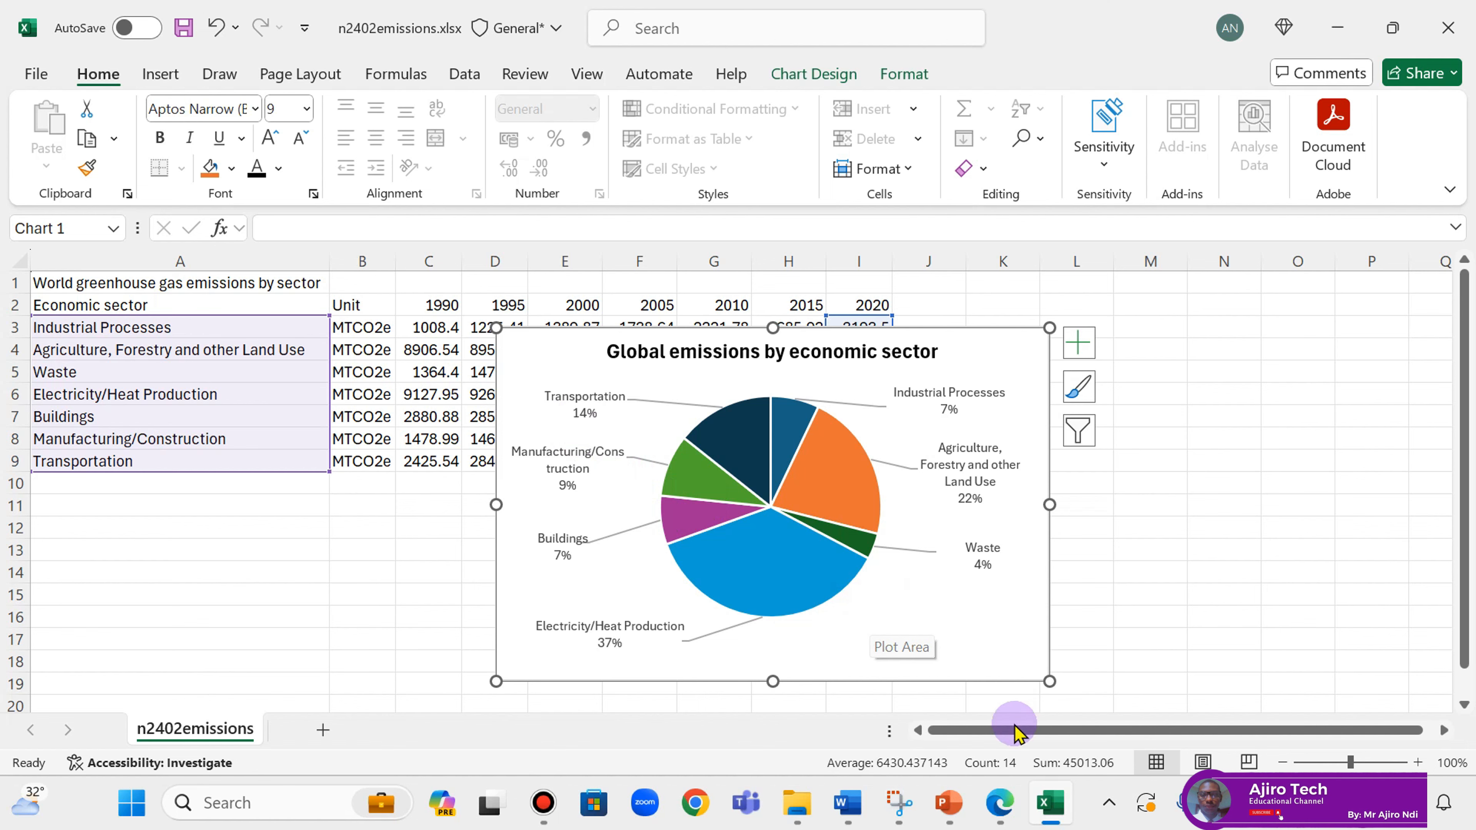
Step: Copy the emissions pie chart for placement on the Industry sources slide and save the workbook
left_click(1002, 819)
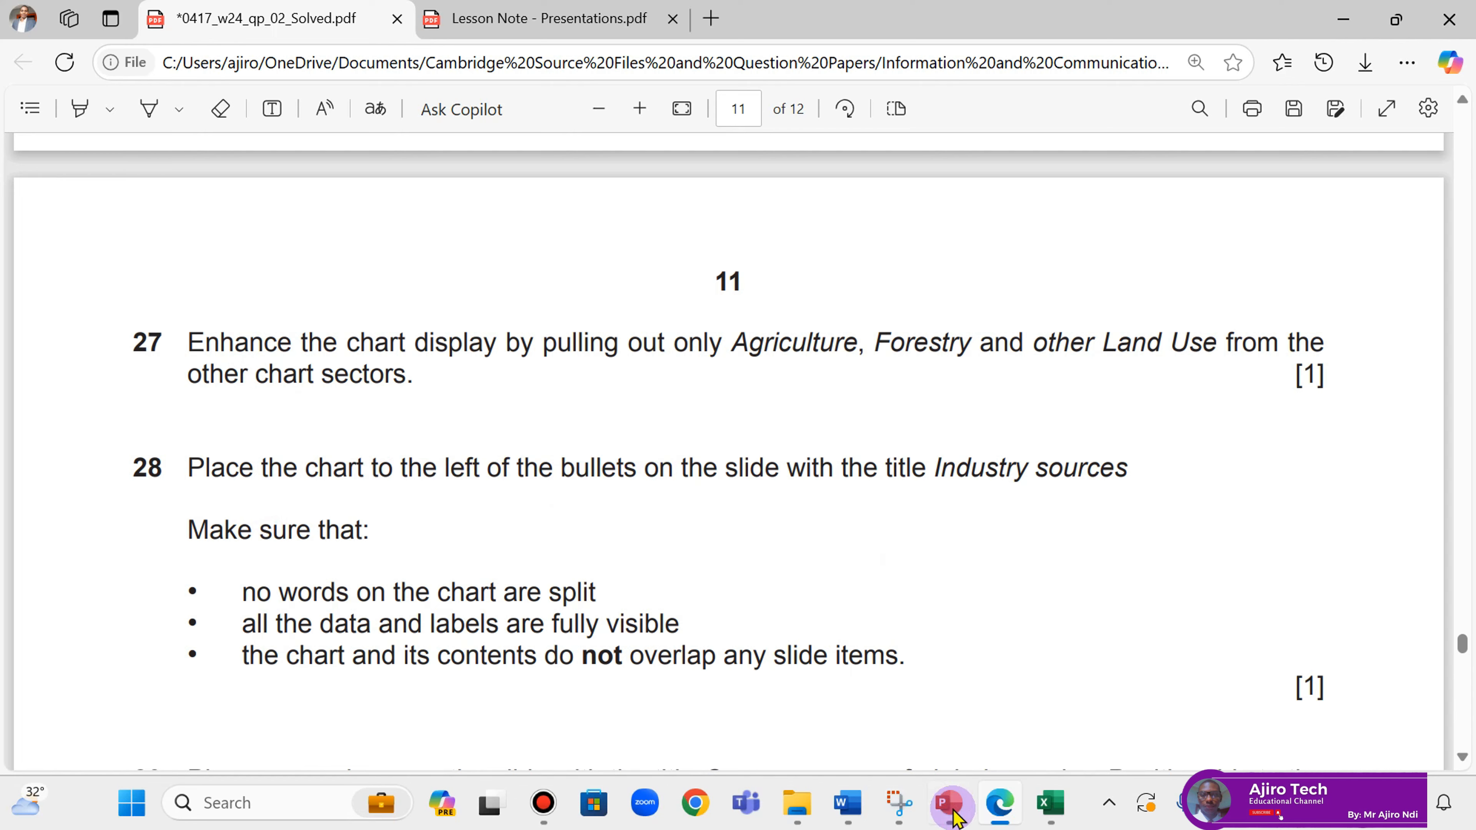
left_click(999, 806)
right_click(991, 347)
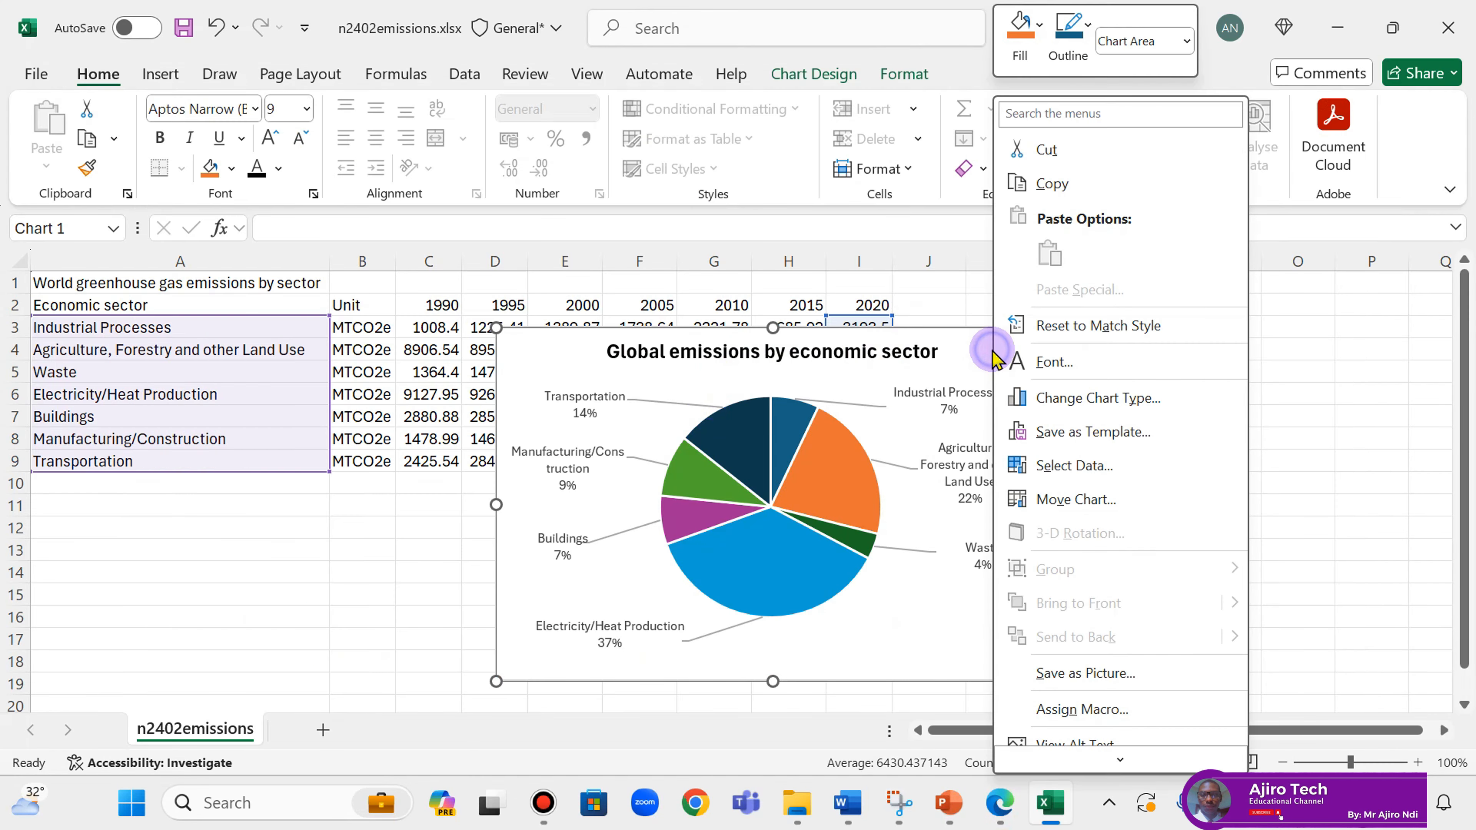
left_click(1041, 188)
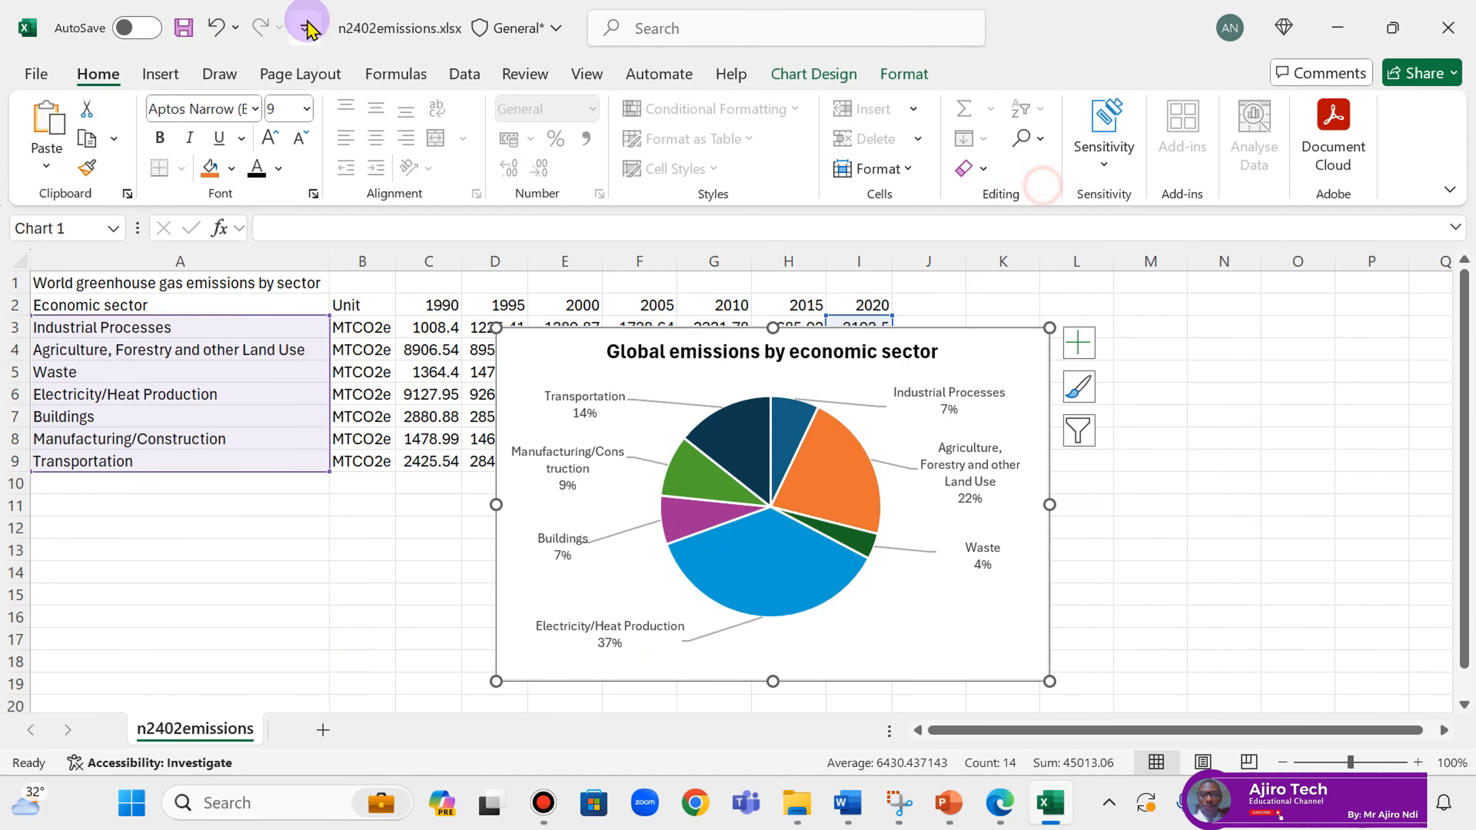
left_click(185, 30)
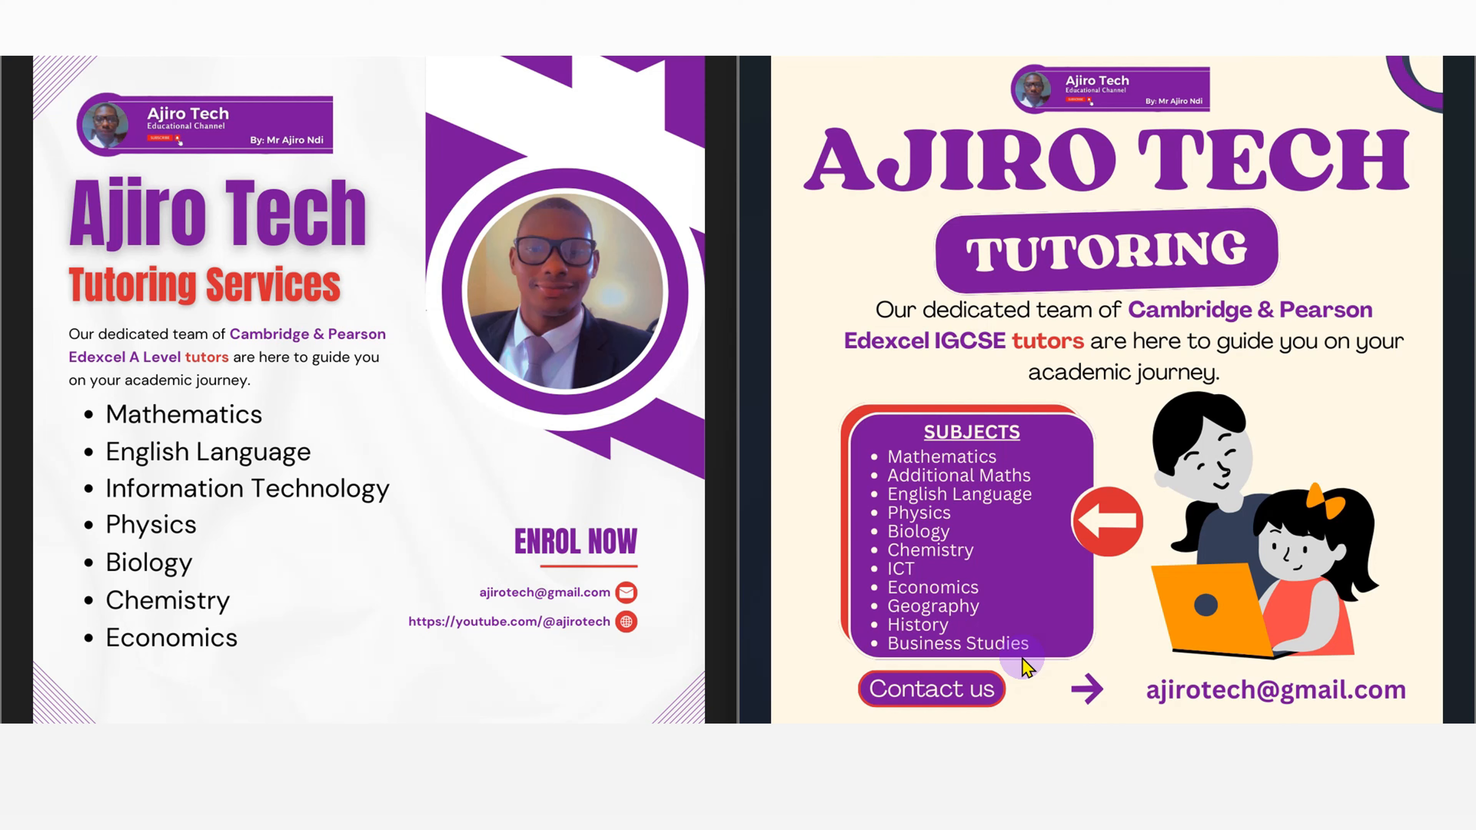